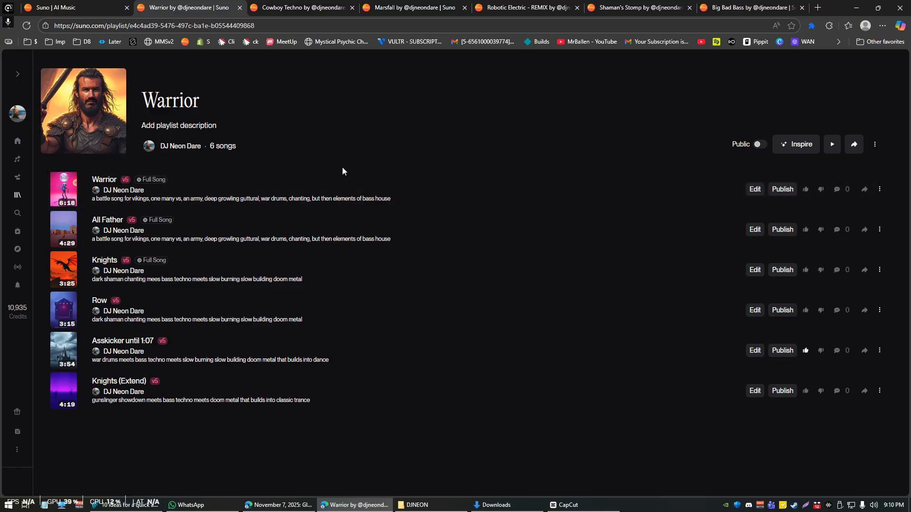
Sample the track Warrior from the Warrior playlist and Way of the Gun from the Cowboy Techno playlist, pausing each one
click(64, 190)
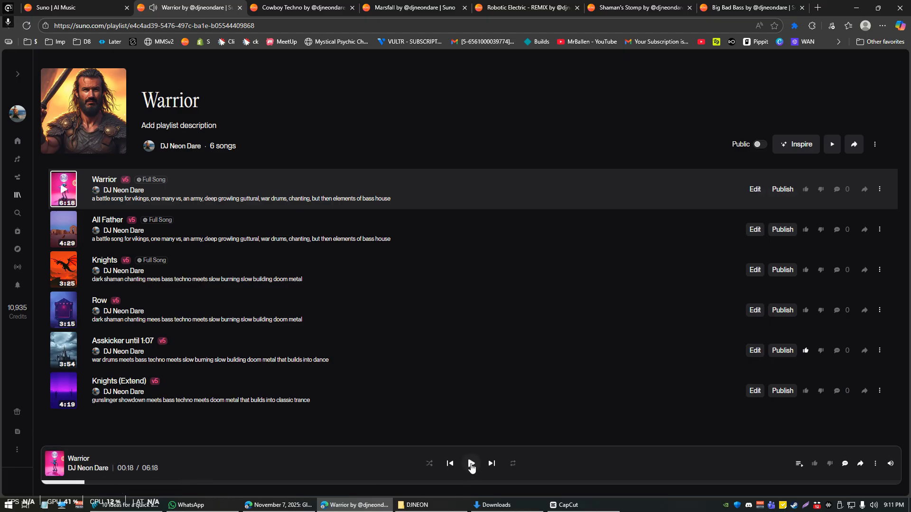
click(471, 465)
click(298, 5)
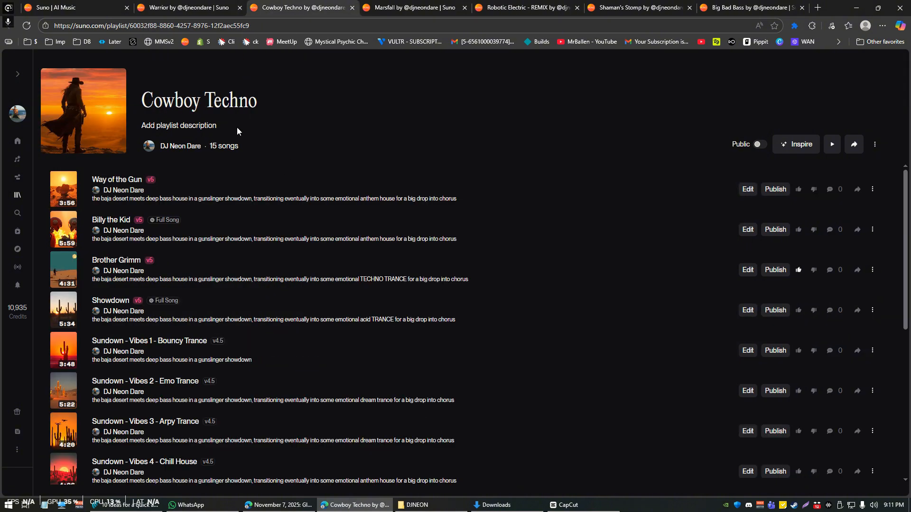
click(64, 189)
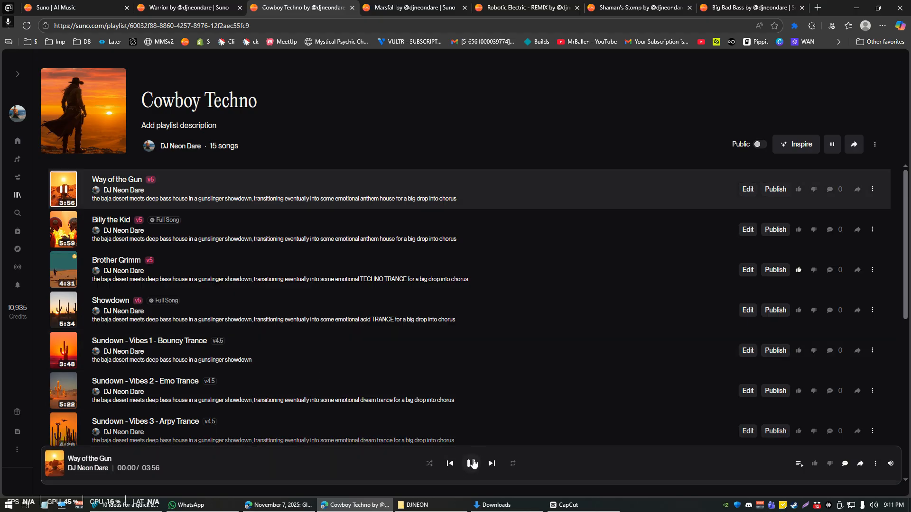
click(472, 464)
click(479, 467)
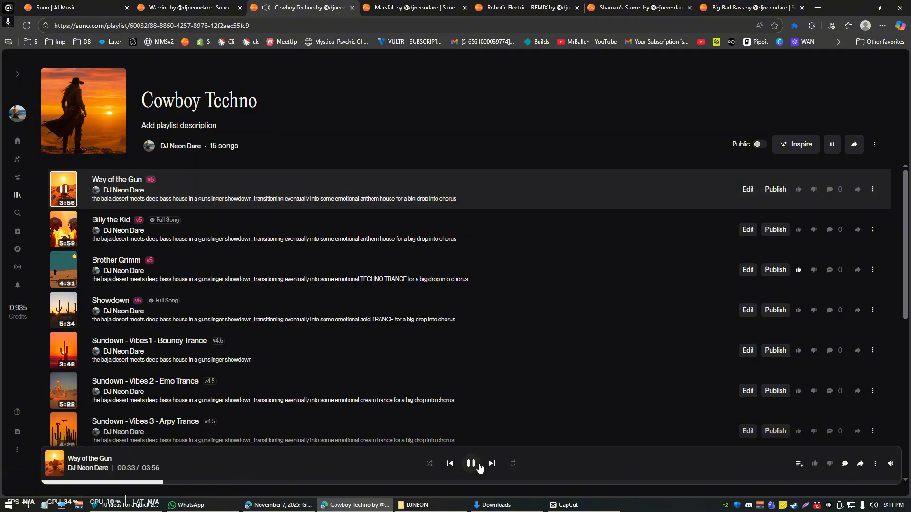
click(479, 466)
Sample High Beams - Groovy Techno Remix from the Robotic Electric - REMIX playlist and Ashwagandha from Shaman's Stomp, pausing each one
click(418, 7)
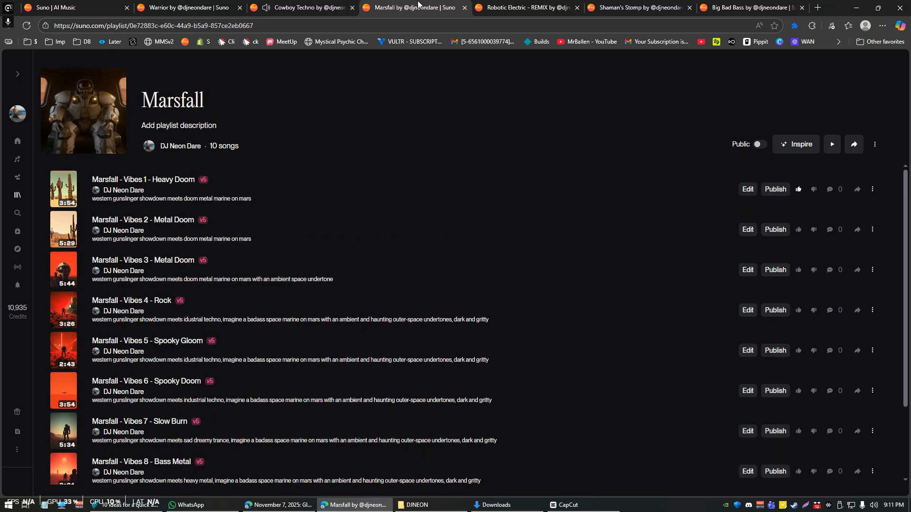
click(476, 5)
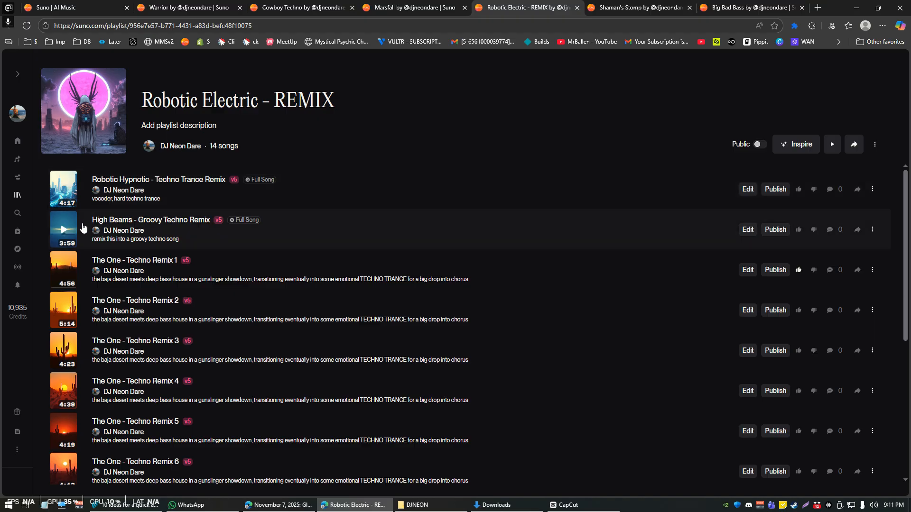
click(64, 231)
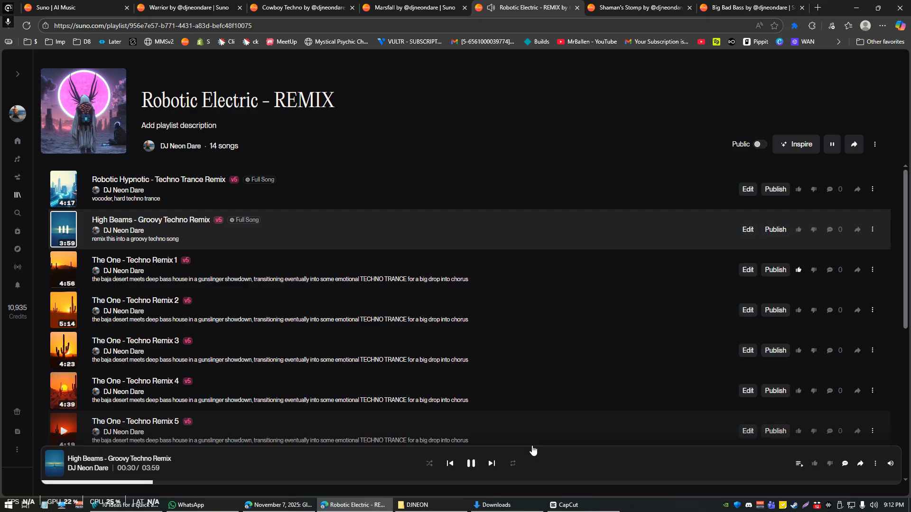
click(471, 464)
click(641, 6)
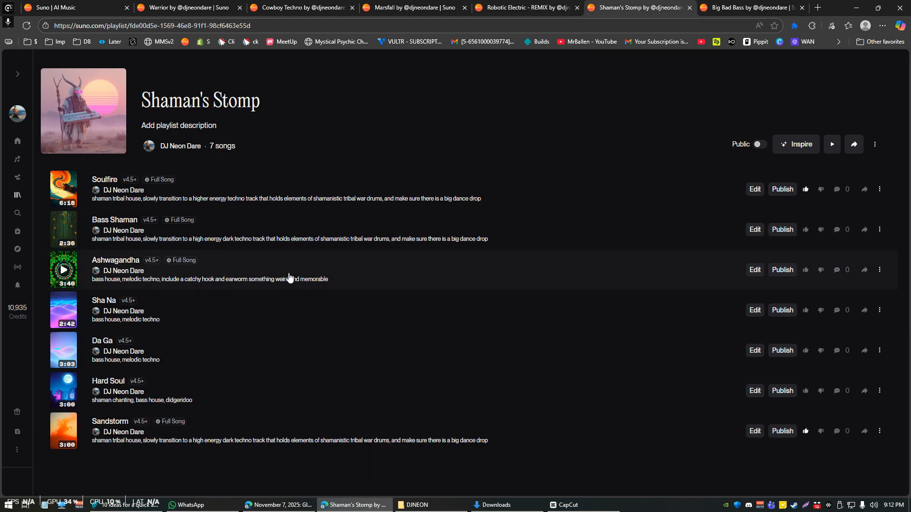
click(60, 277)
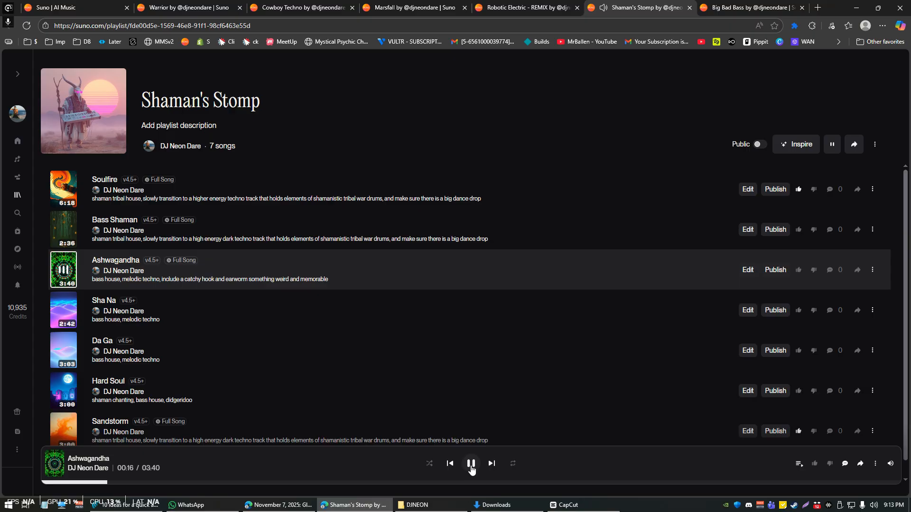
click(471, 464)
Return to the Suno home page and close all the playlist tabs that follow it
click(95, 6)
right_click(95, 4)
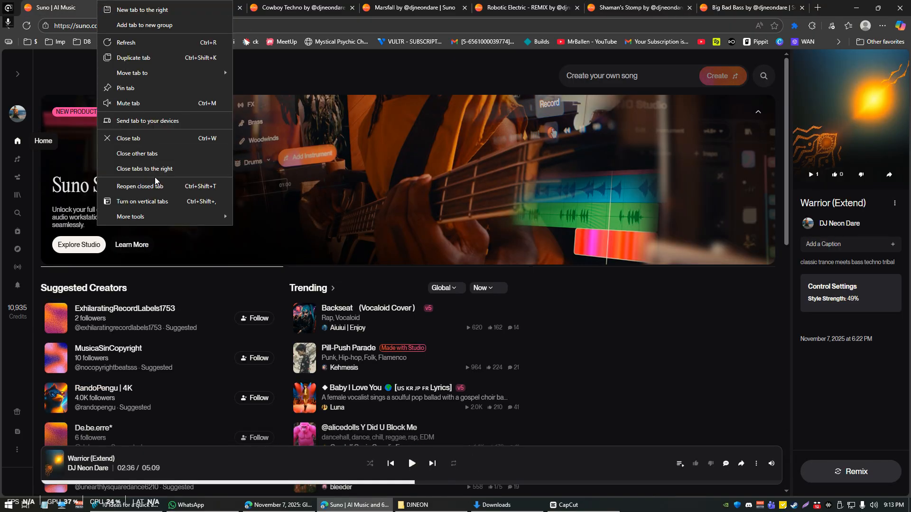
click(144, 169)
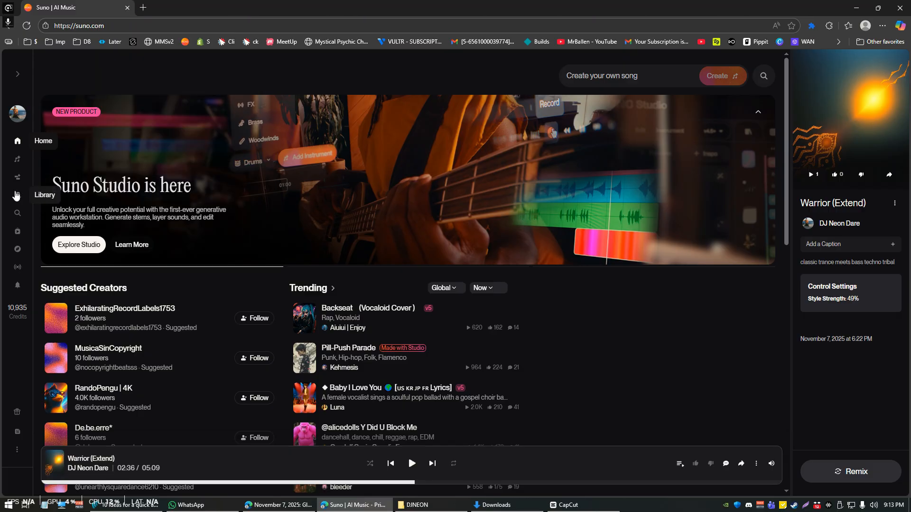
Expand the navigation sidebar and examine the Pro and Premier plan features and prices on the account page
click(17, 76)
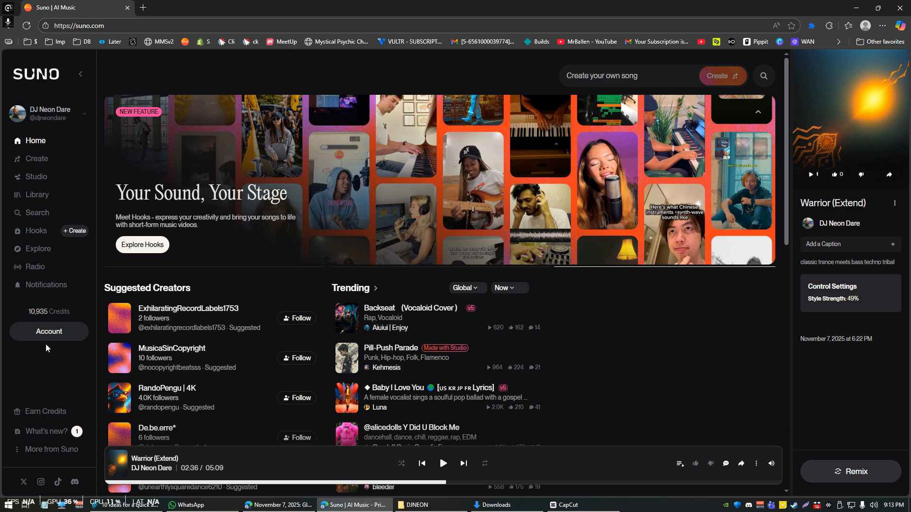
click(53, 342)
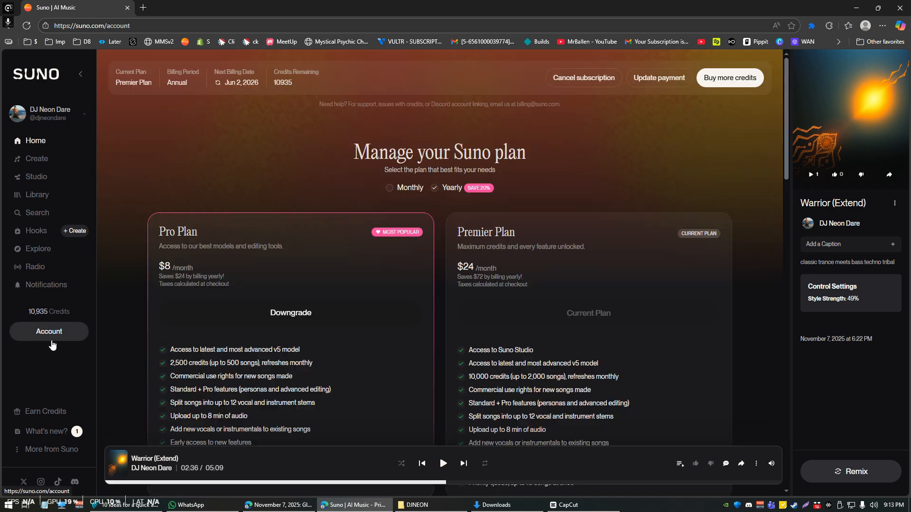
scroll(334, 284, down, 2)
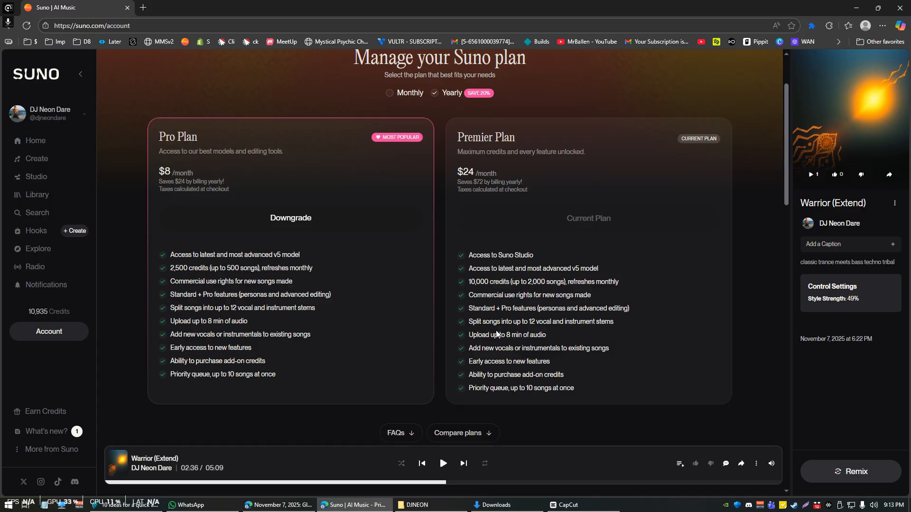
scroll(482, 342, up, 2)
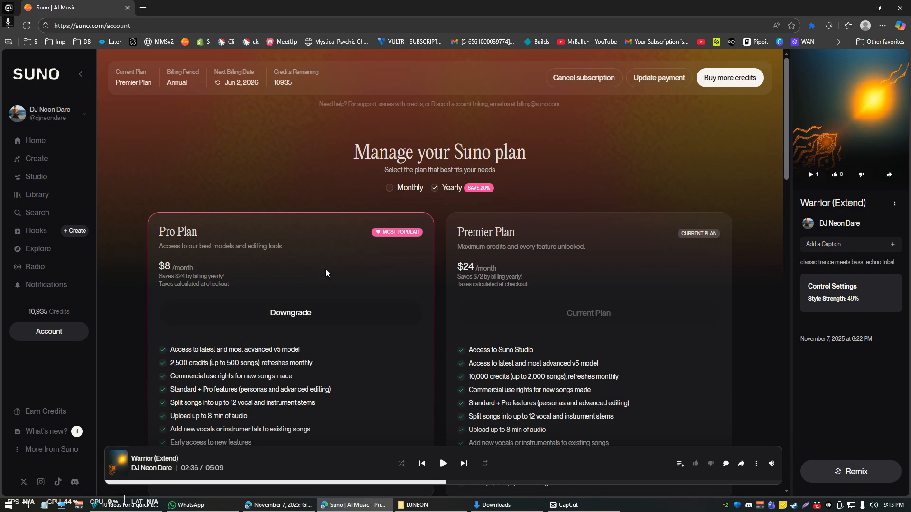
Open the custom song creation form, expand its advanced options and title the song "Demo Song"
click(49, 164)
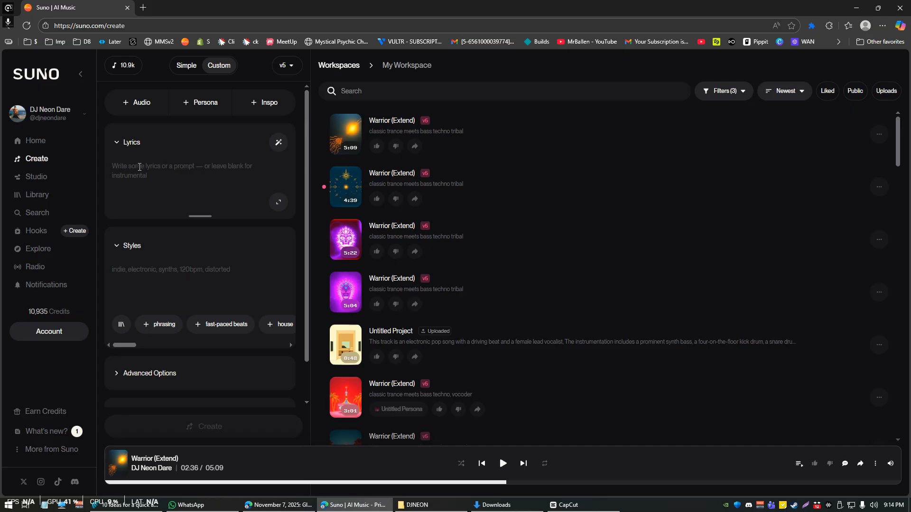
scroll(160, 266, down, 1)
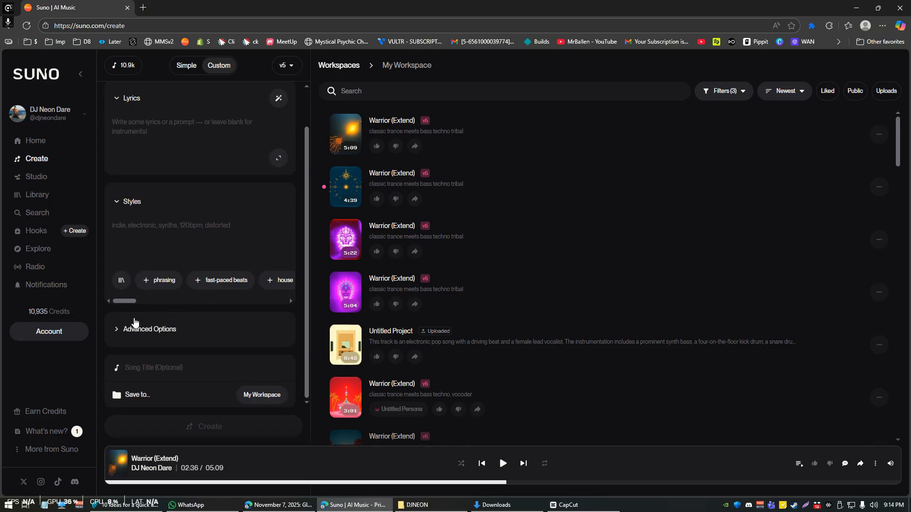
click(135, 325)
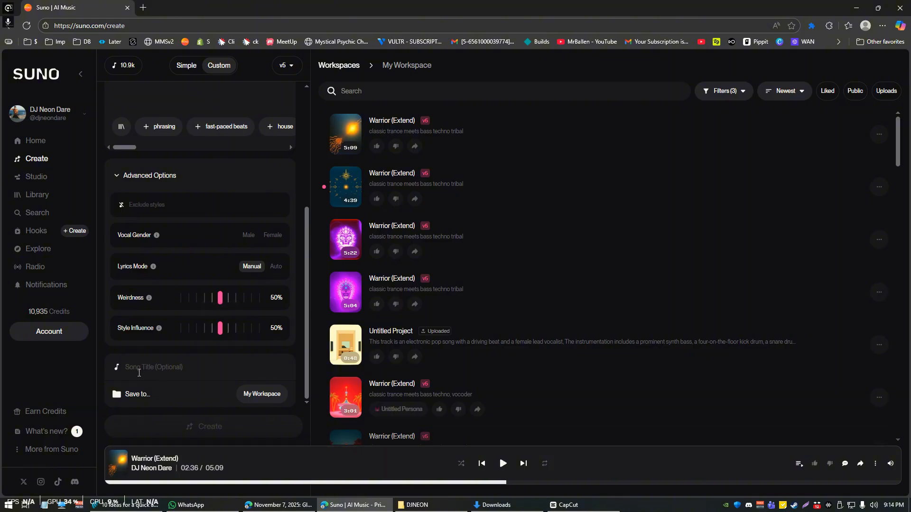
click(145, 373)
text(Demo Song)
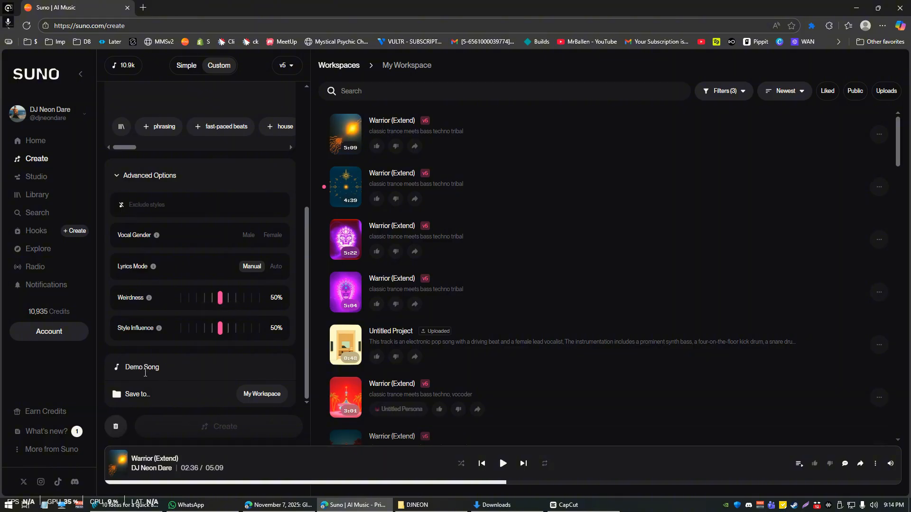
Enter the style prompt "rock and roll, but lets' give it a cowboy western vibe, that transitions into opera"
scroll(230, 237, up, 4)
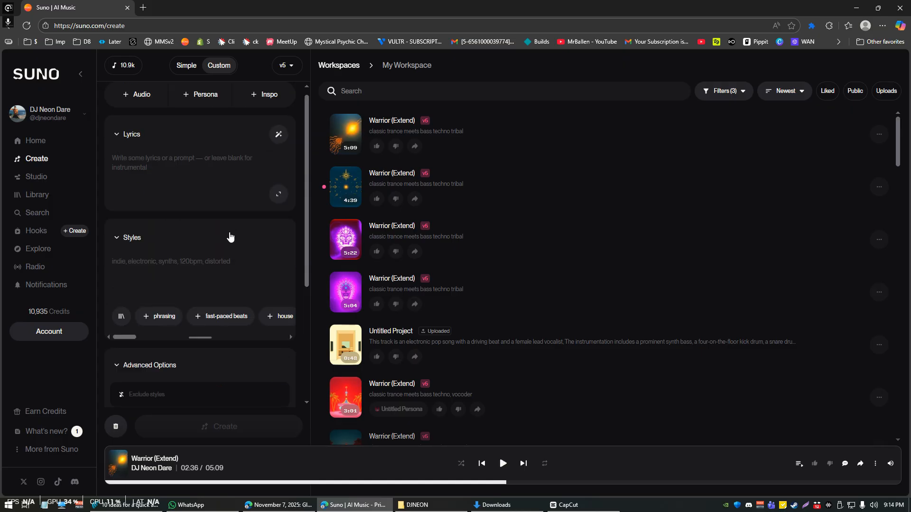
click(135, 264)
text(rock an)
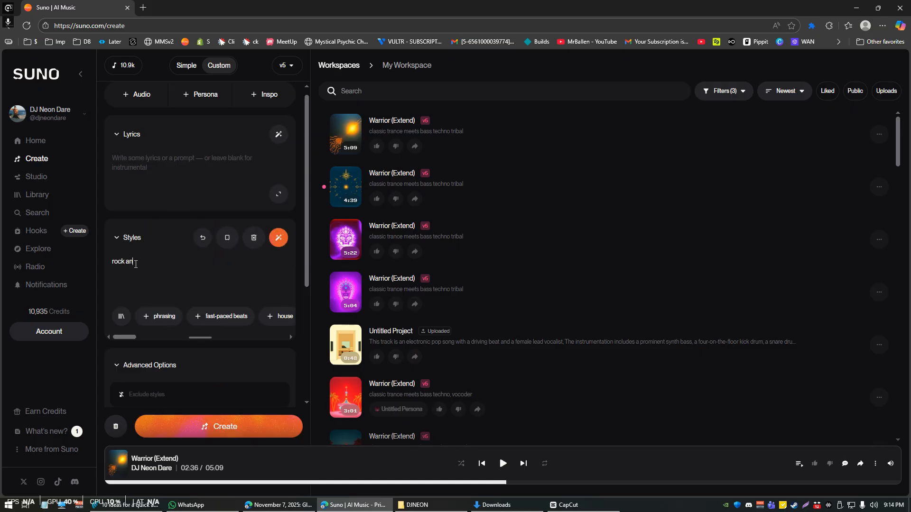
text(d roll, but lets' give it a cowboy)
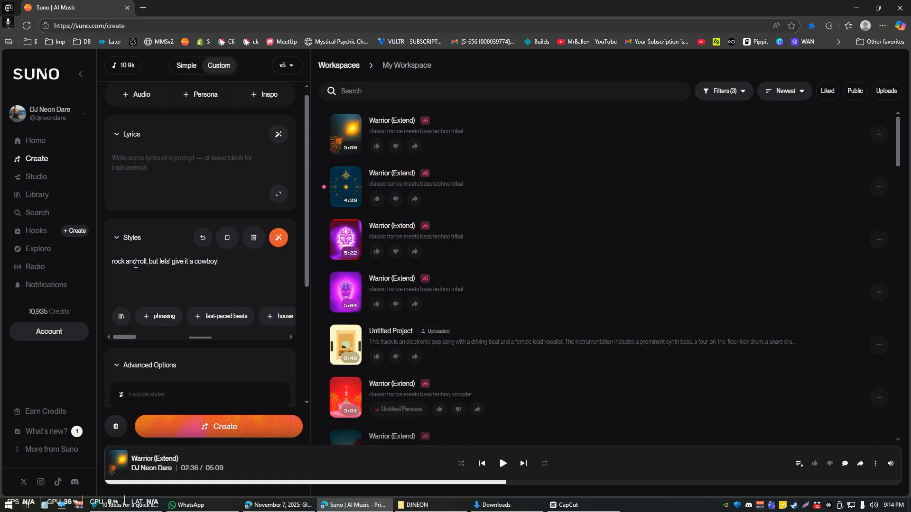
text( wester bi)
text(ibe)
click(236, 269)
text(n)
drag(149, 261, 279, 261)
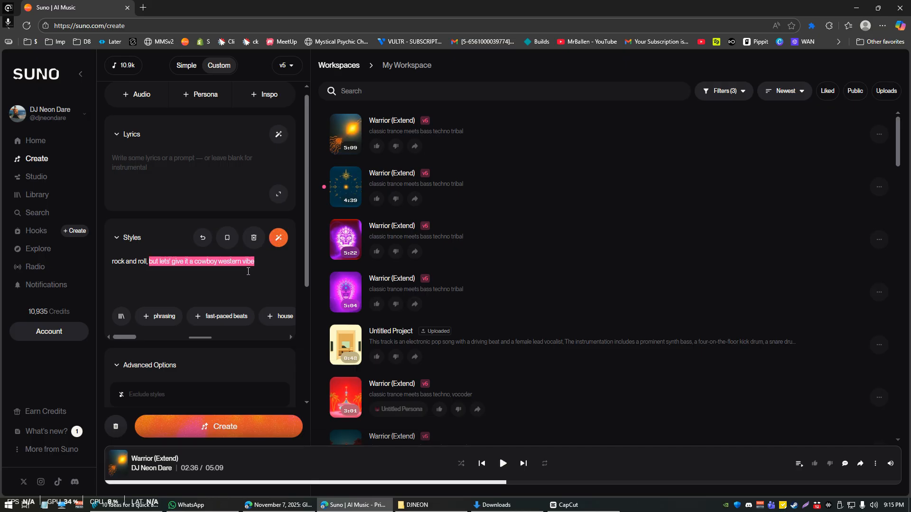
click(261, 268)
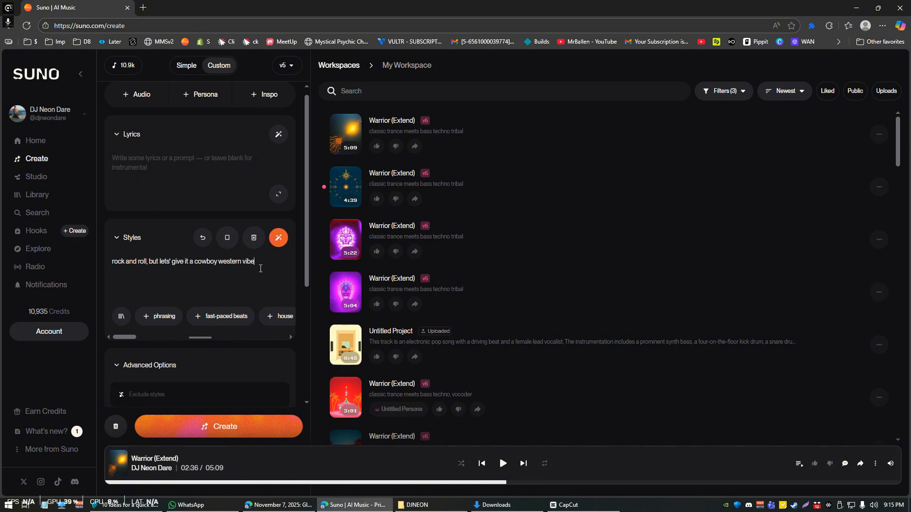
text(, that transitions into opera)
Leave the lyrics blank and generate Demo Song from the style prompt
click(130, 163)
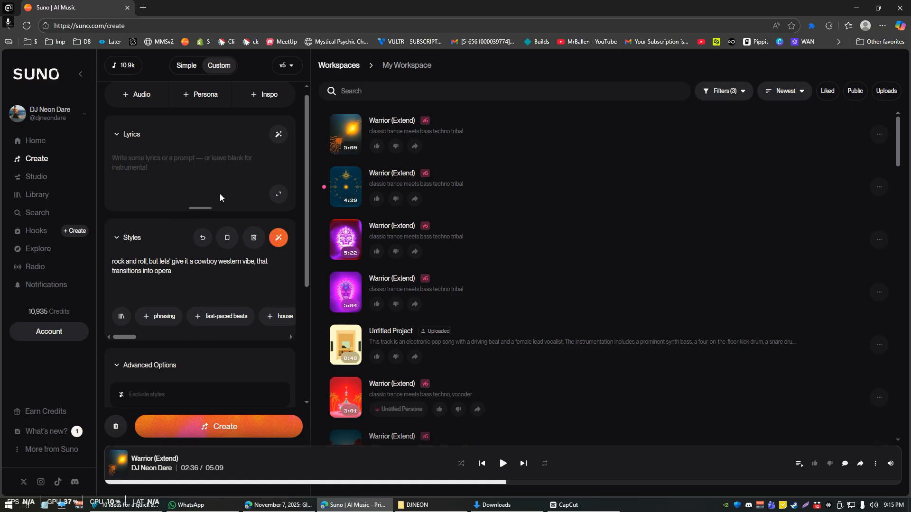
click(233, 433)
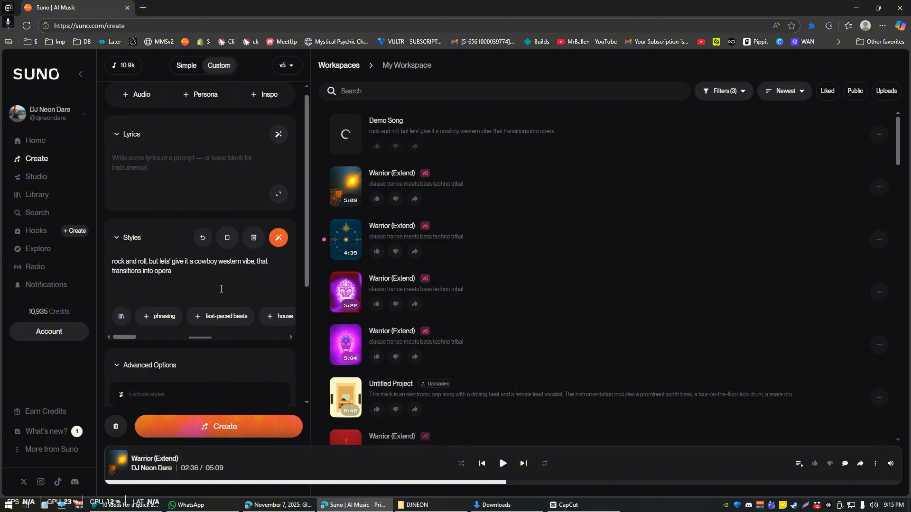
mouse_move(362, 163)
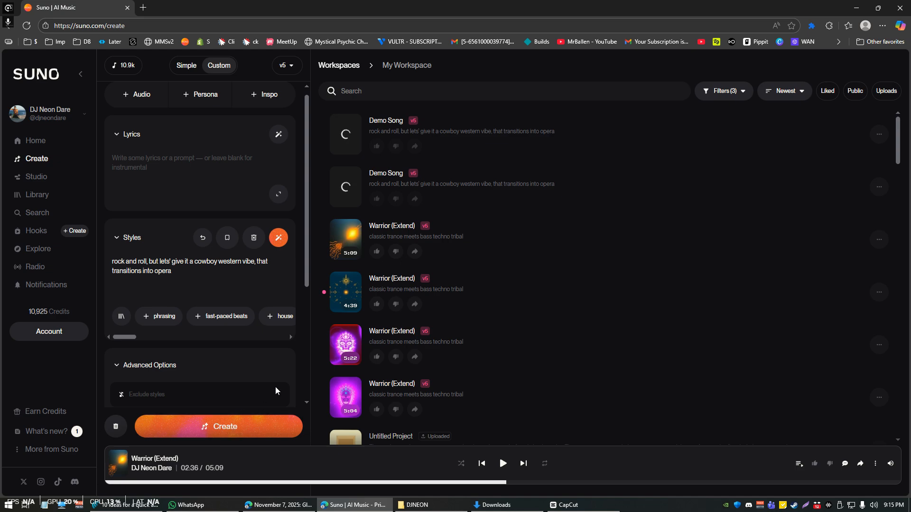
mouse_move(475, 296)
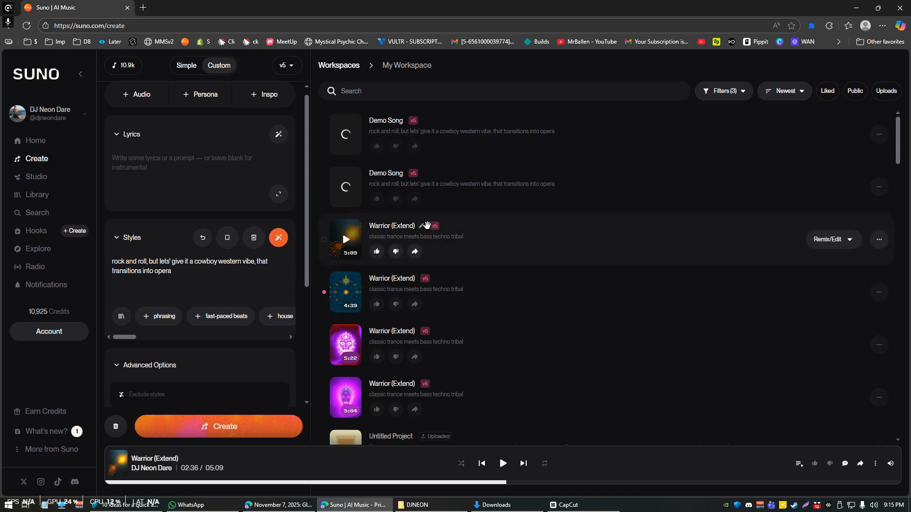
mouse_move(343, 190)
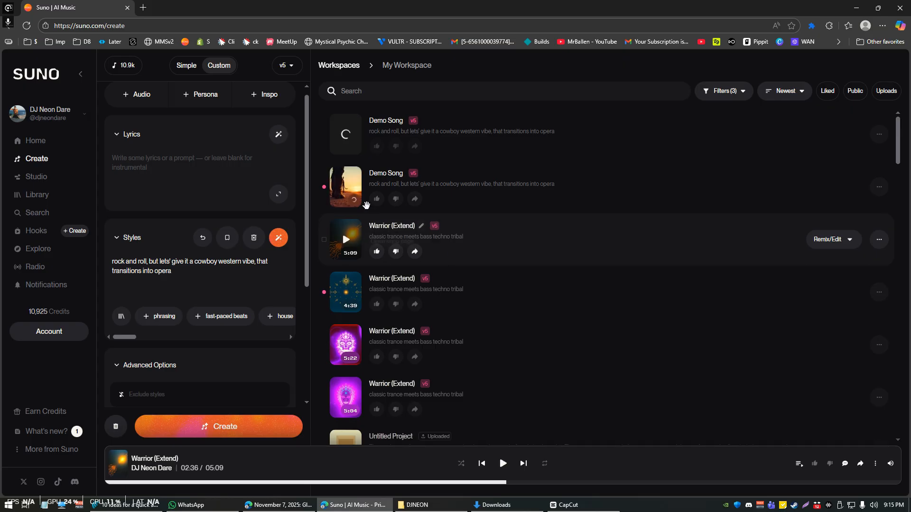
mouse_move(356, 247)
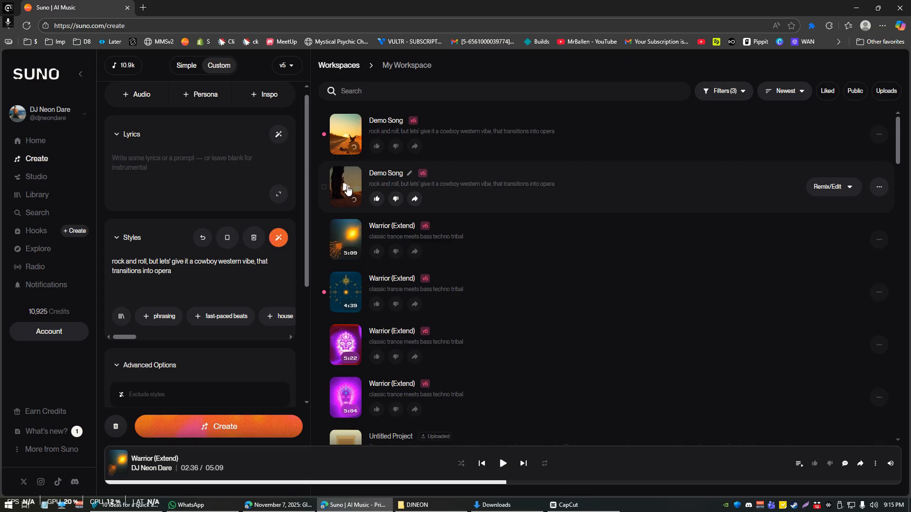
Play the second generated version of Demo Song, skipping ahead to about 0:35 and then further into the track
click(346, 189)
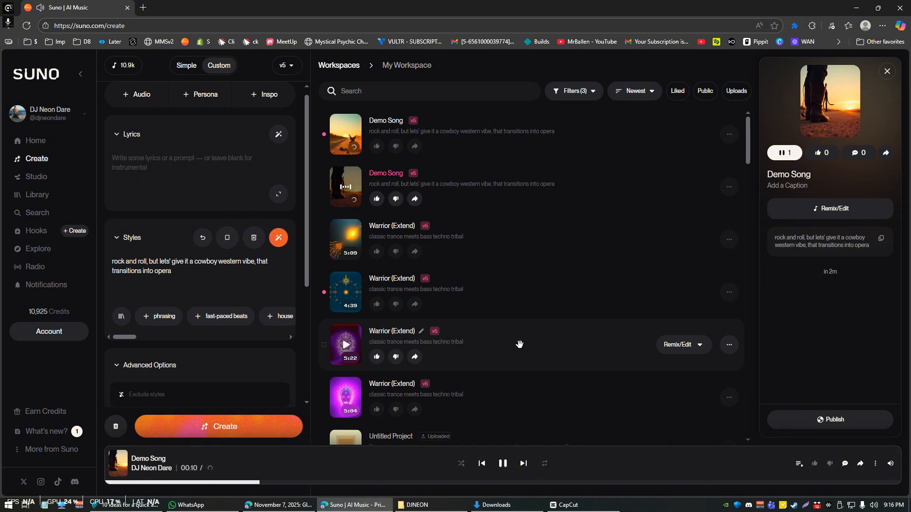
click(503, 464)
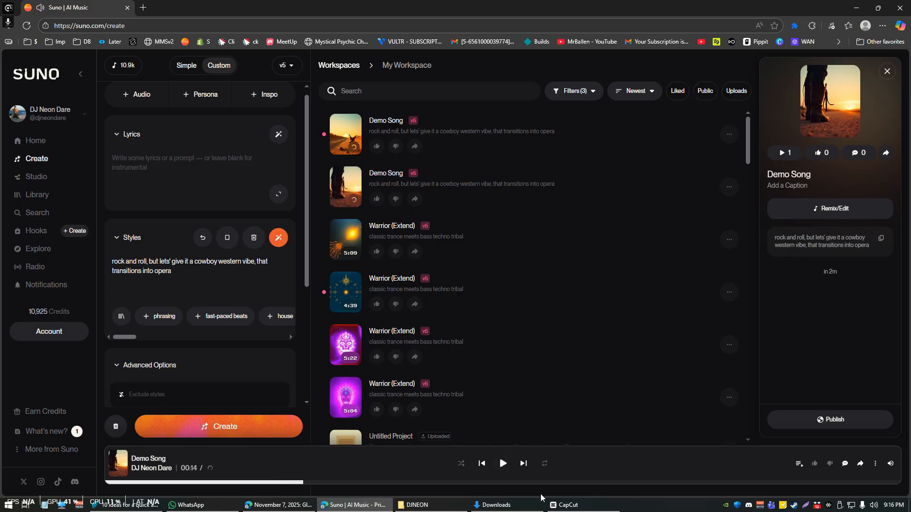
click(577, 483)
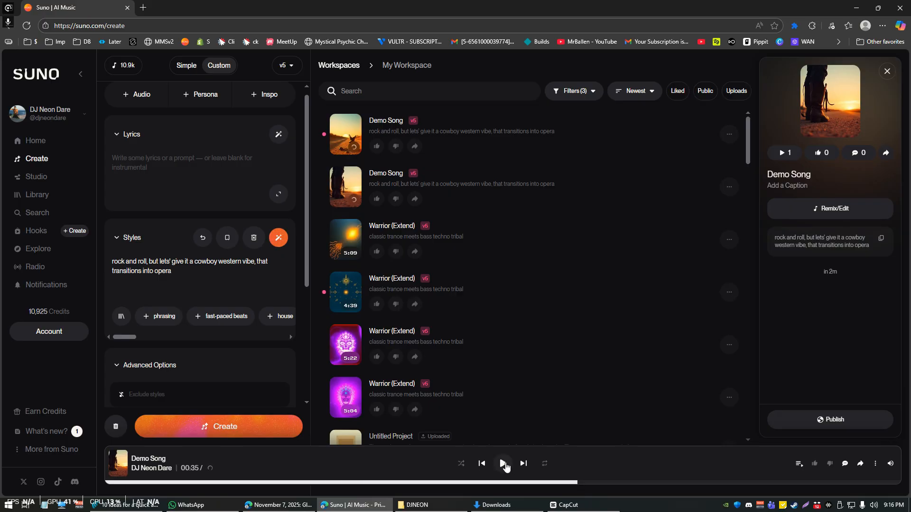
click(503, 464)
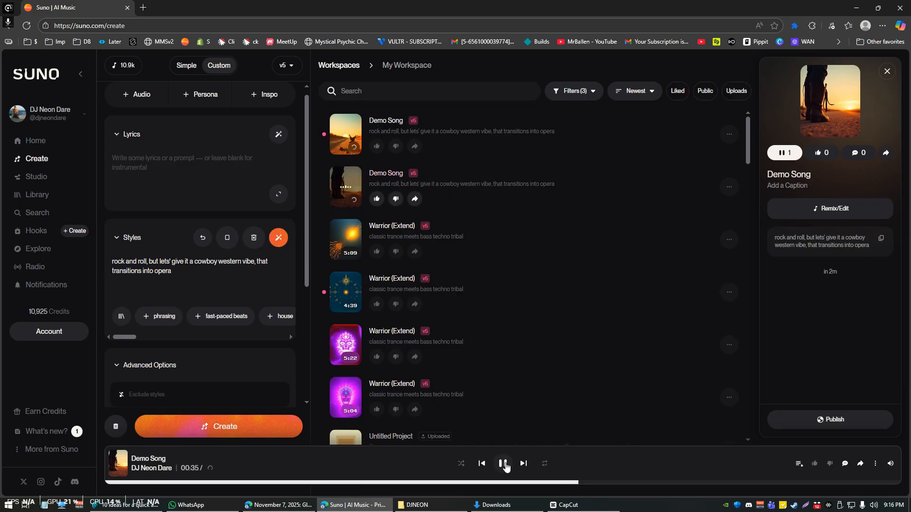
click(651, 483)
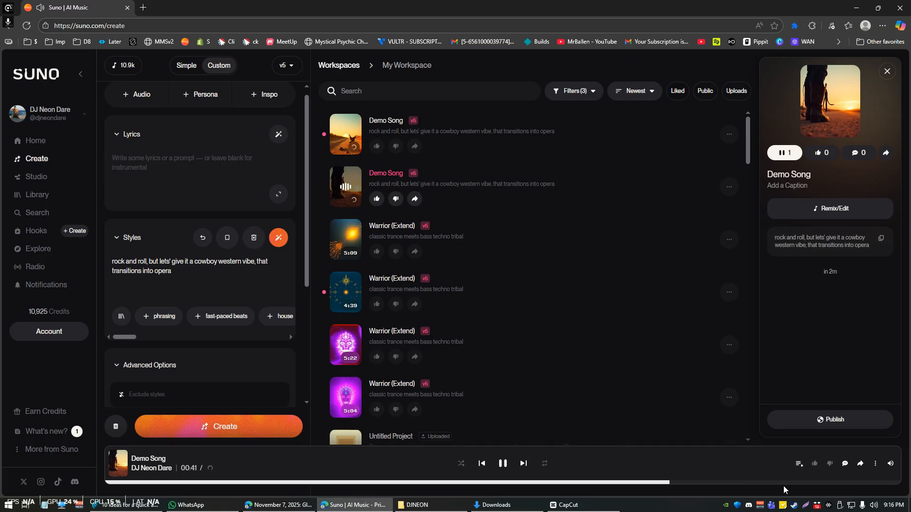
Skip further into the second Demo Song version and pause it, and preview the opening seconds of the first version
click(660, 484)
click(729, 483)
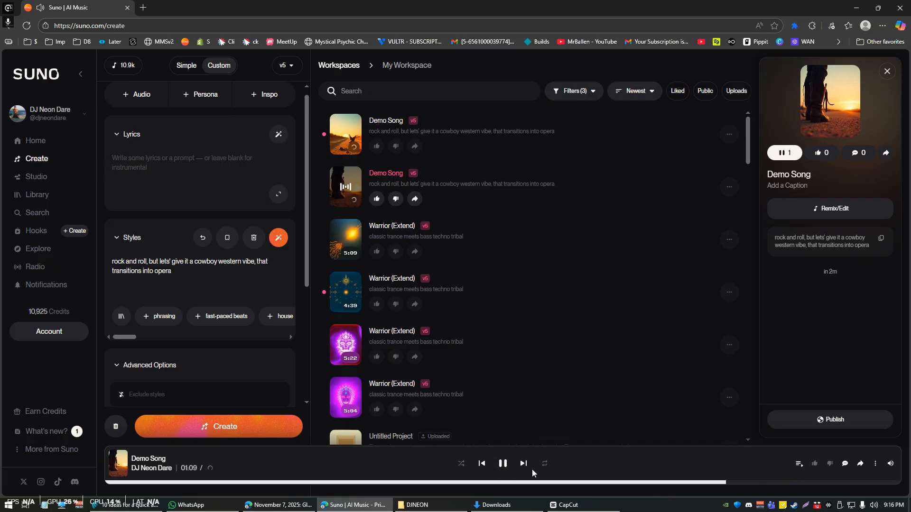
click(503, 464)
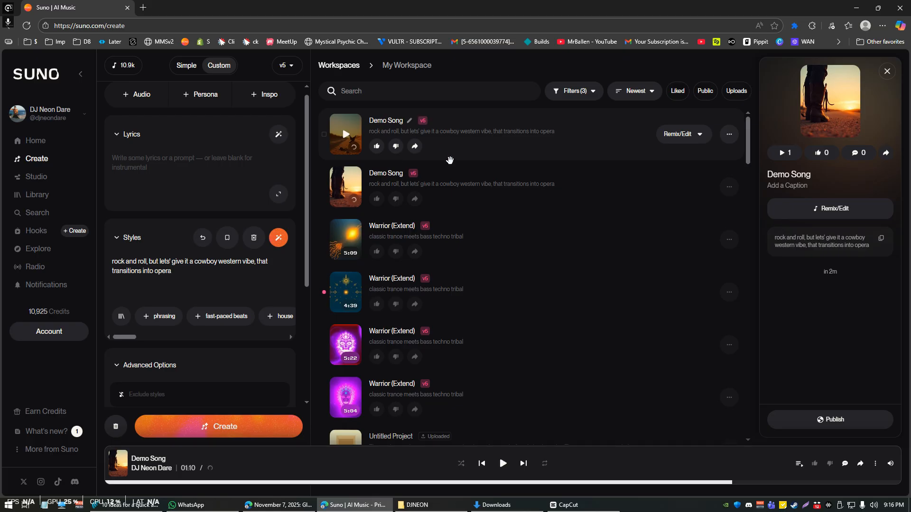
click(347, 137)
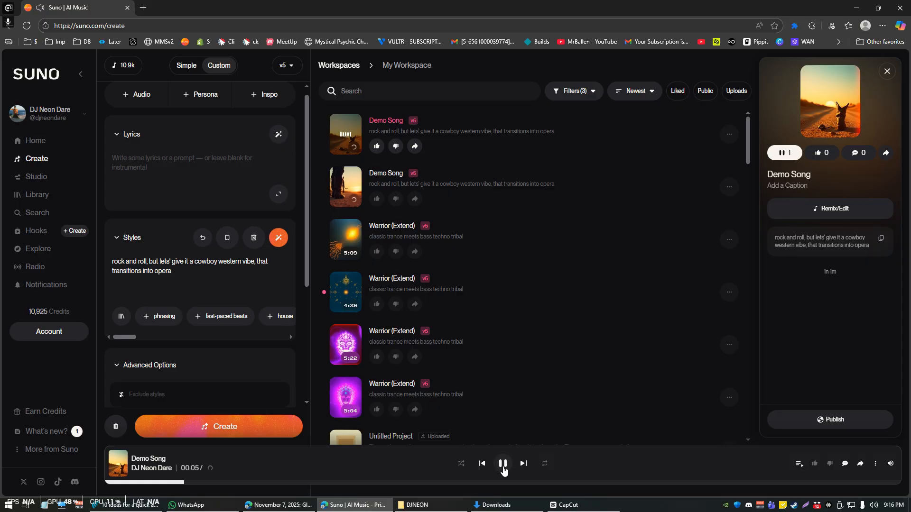
click(503, 464)
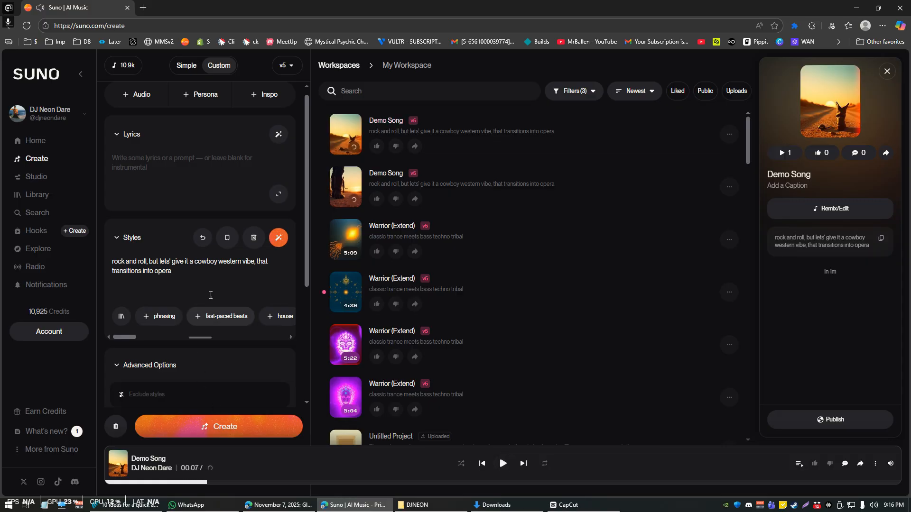
Replace "cowboy western vibe" in the style prompt with "gunslinger showdown"
double_click(203, 262)
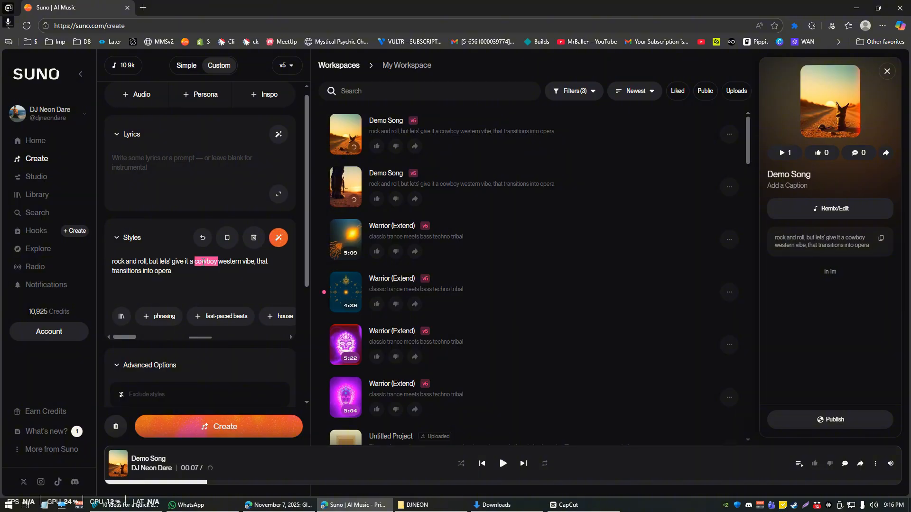
text(gunslinger)
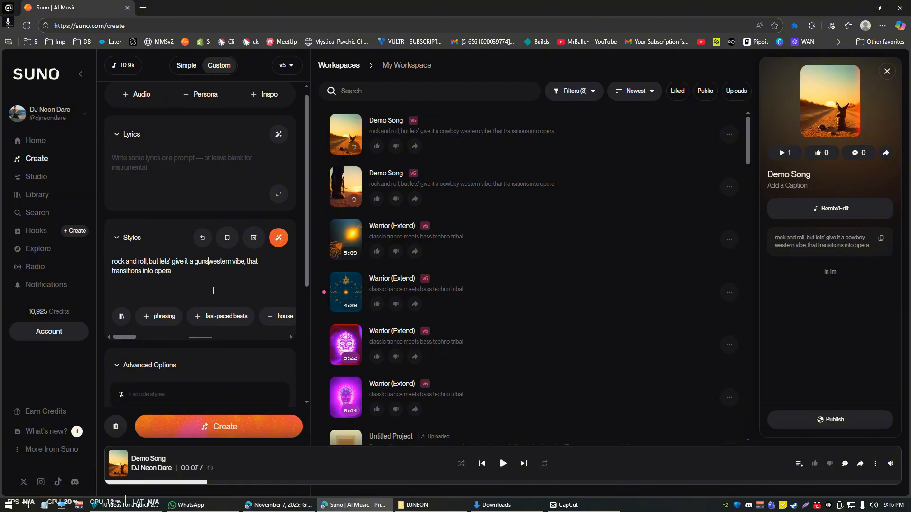
text( showdown)
key(ctrl+shift+Right)
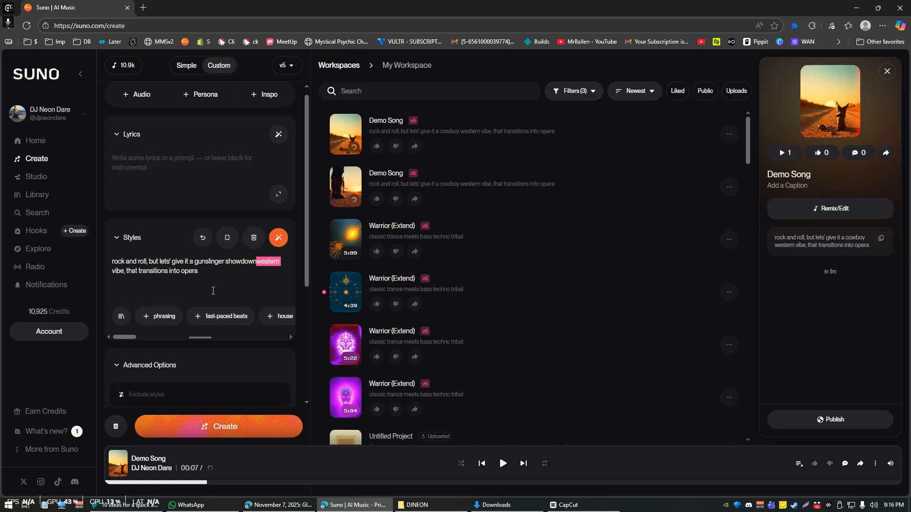
key(BackSpace)
key(BackSpace)
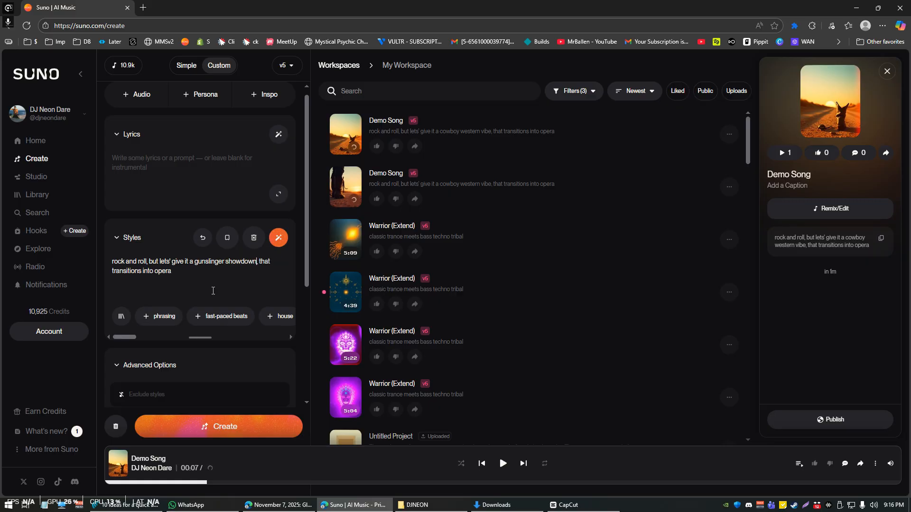
Replace ", but lets' give it a" in the style prompt with "meets" so it reads "rock and roll meets gunslinger showdown"
key(ctrl+shift+Left)
key(Right)
key(ctrl+shift+Right)
key(ctrl+shift+Right)
key(ctrl+shift+Right)
key(Right)
click(148, 264)
key(Delete)
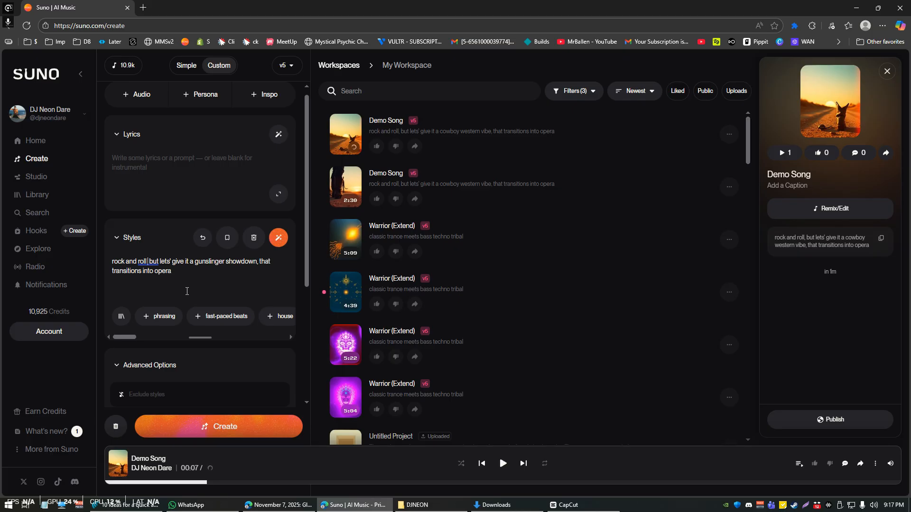
text(meets)
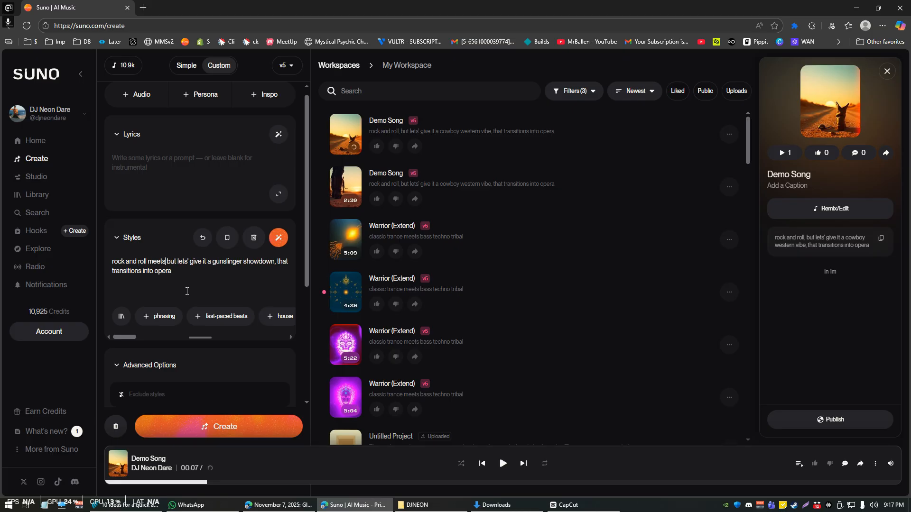
key(Right)
key(shift+Right)
key(shift+Right)
key(shift+Right)
key(shift+Right)
key(shift+Right)
key(shift+Right)
key(shift+Right)
key(shift+Right)
key(shift+Right)
key(shift+Right)
key(shift+Right)
key(shift+Right)
key(shift+Right)
key(shift+Right)
key(shift+Right)
key(shift+Right)
key(shift+Right)
key(shift+Right)
key(shift+Right)
key(Delete)
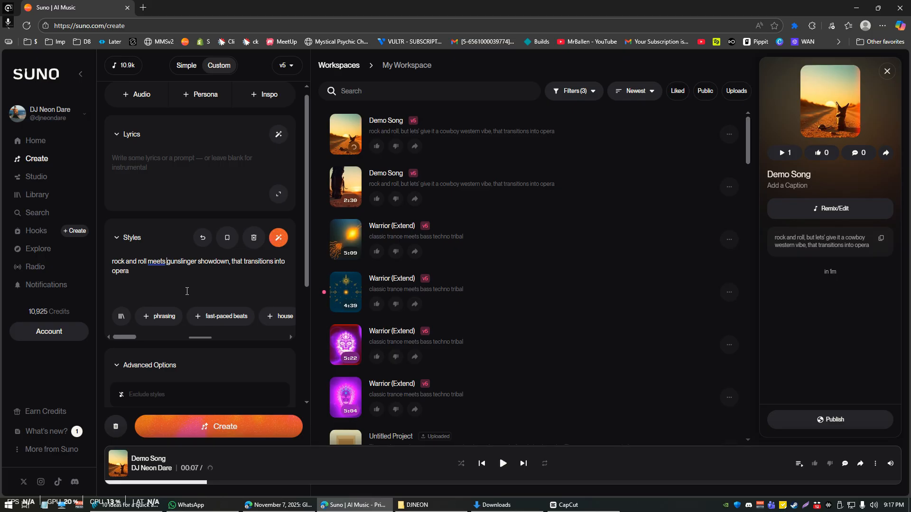
Insert "unexpected" before "opera" in the style prompt and generate new versions of Demo Song
click(187, 291)
text(unepp)
key(BackSpace)
key(BackSpace)
text(xpected)
click(189, 427)
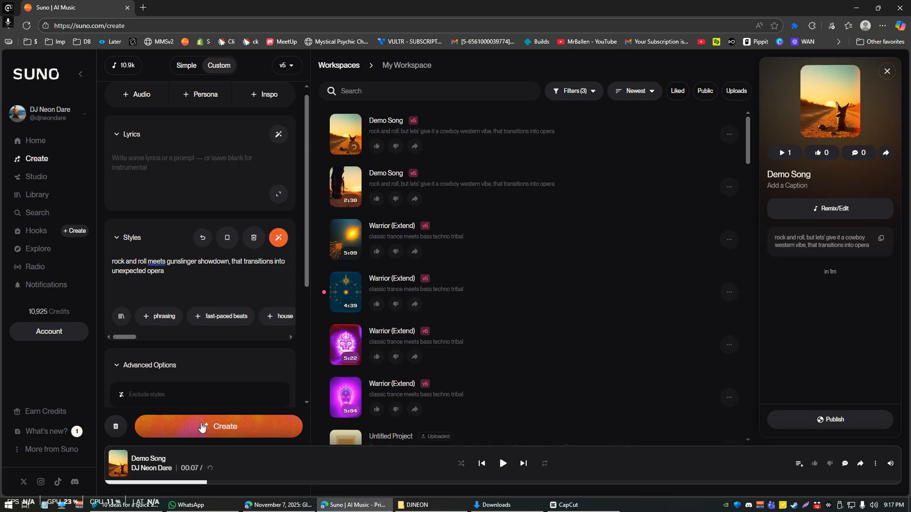
Set Weirdness to 53% and Style Influence to 75% in the advanced options
scroll(131, 309, down, 3)
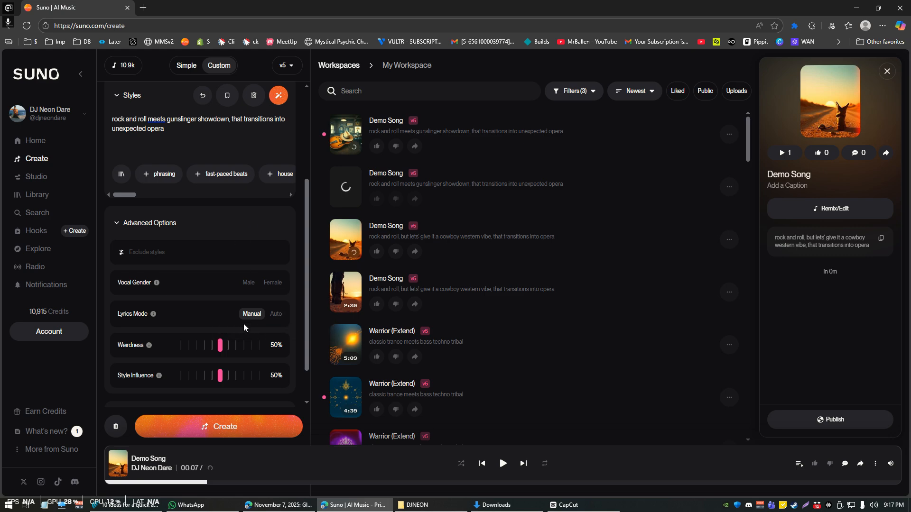
scroll(244, 323, down, 1)
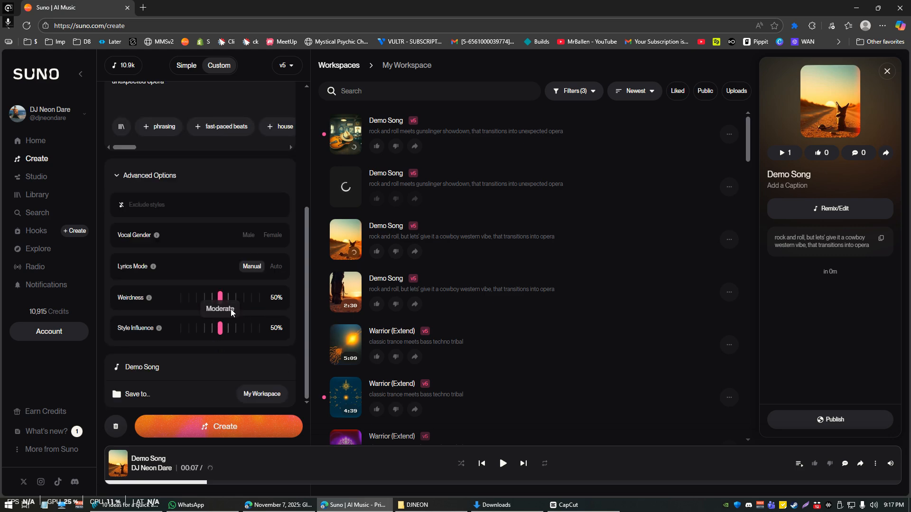
drag(220, 298, 237, 328)
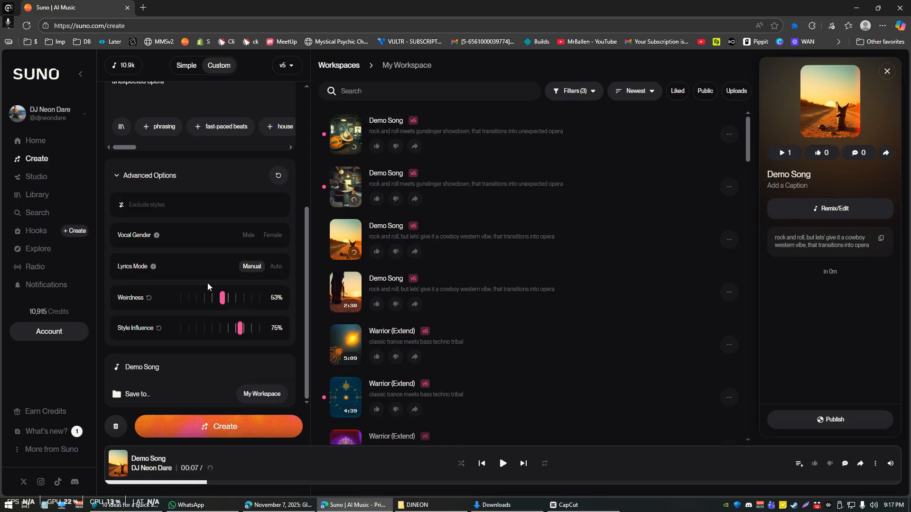
Review the style prompt and try different Style Influence levels, settling on 50%
scroll(207, 283, up, 2)
triple_click(173, 180)
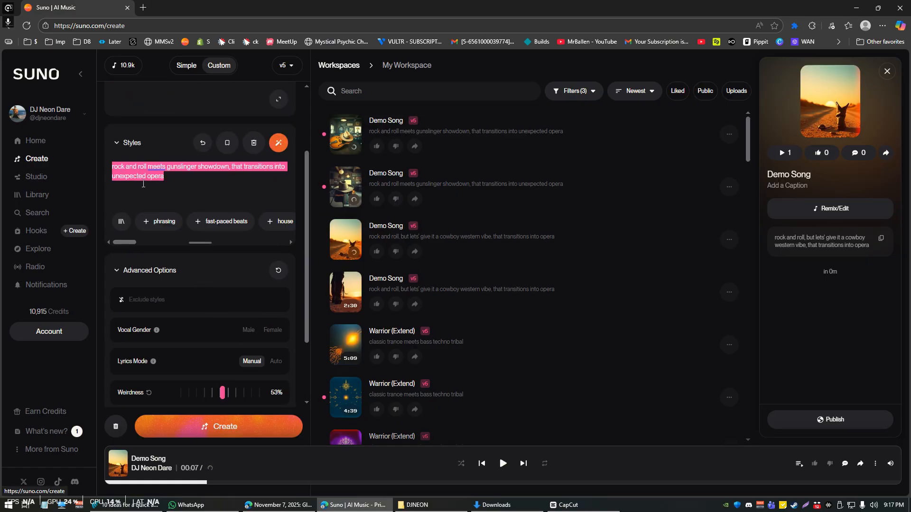
scroll(204, 209, down, 2)
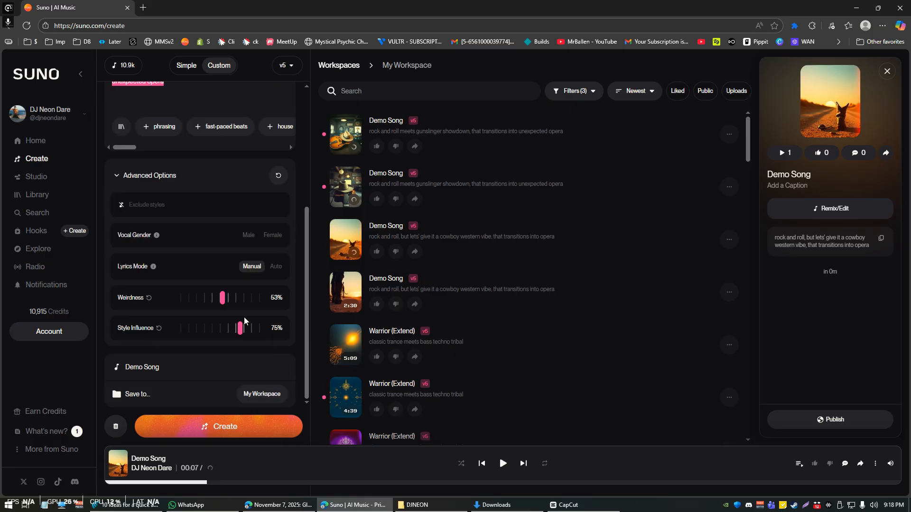
drag(260, 328, 226, 325)
scroll(183, 212, up, 2)
scroll(237, 302, down, 2)
drag(226, 328, 219, 328)
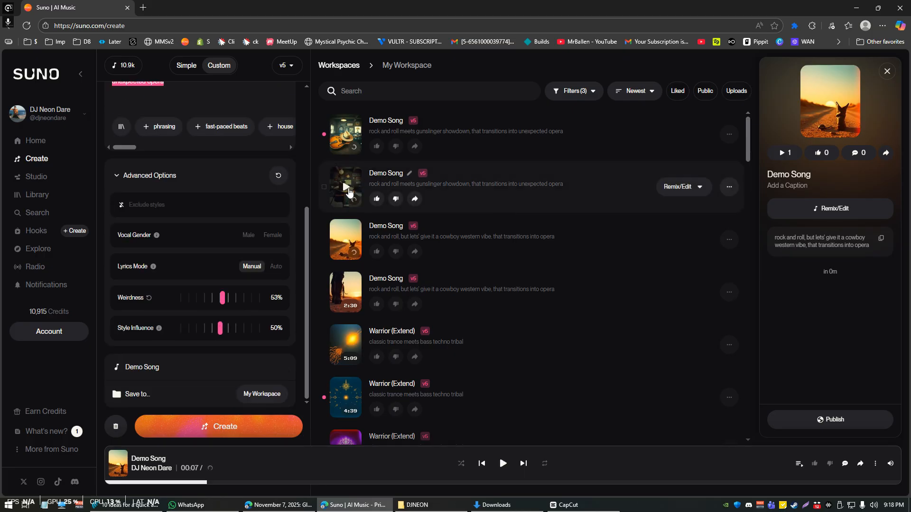
Play the second version of the gunslinger showdown Demo Song, like it and pause it at about 0:35
click(347, 187)
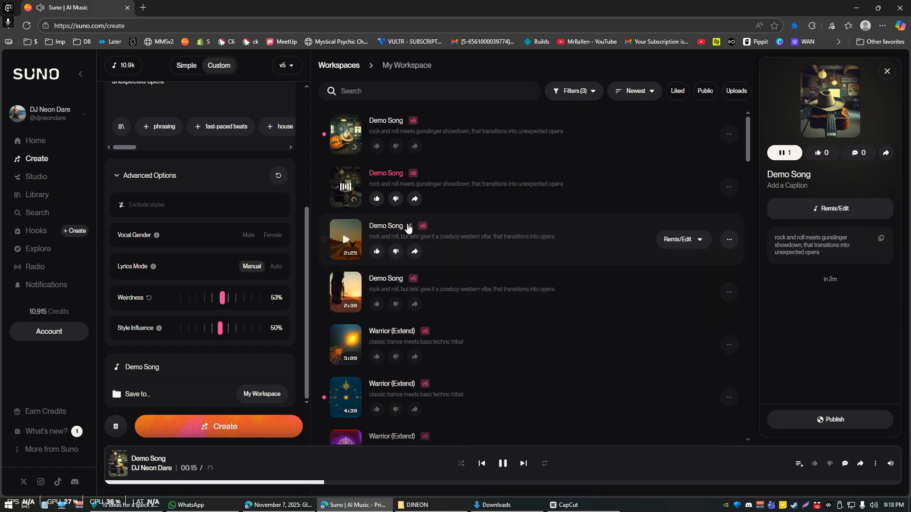
click(377, 199)
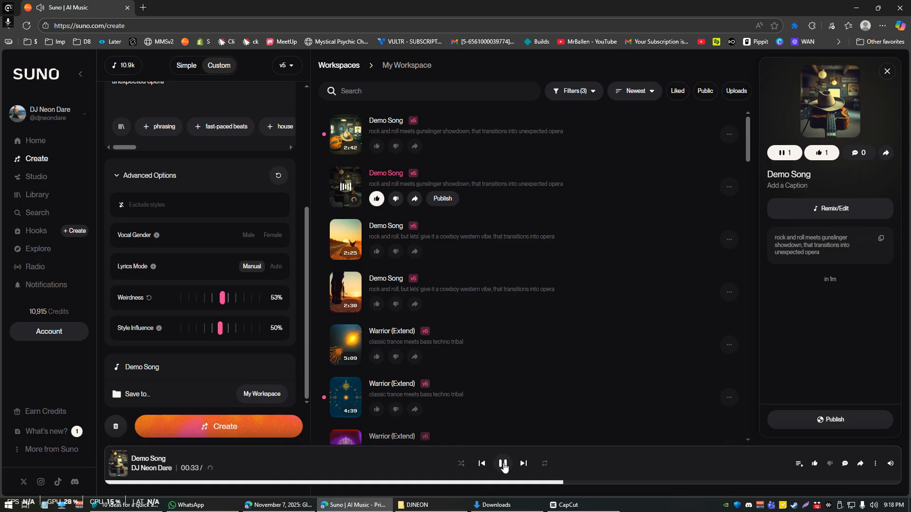
click(503, 464)
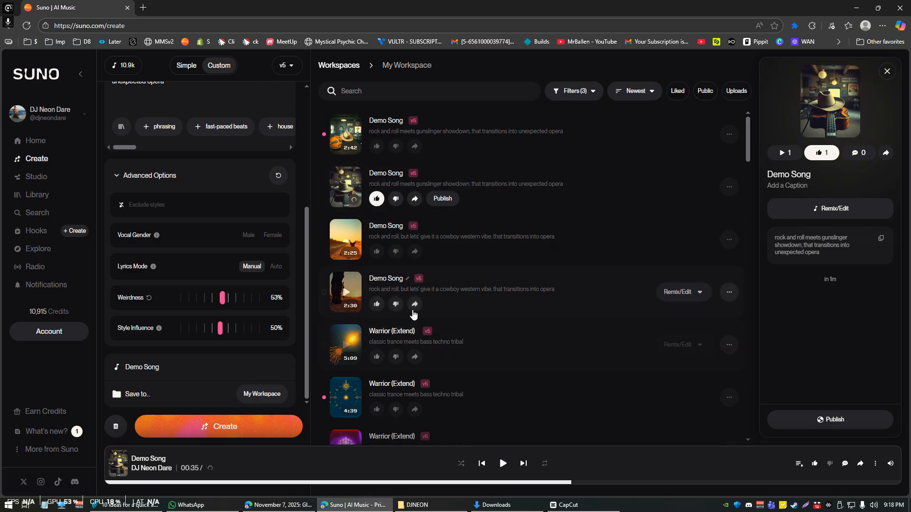
Enter "billy the kid" as the lyrics and generate Demo Song with the same style prompt
scroll(252, 269, up, 5)
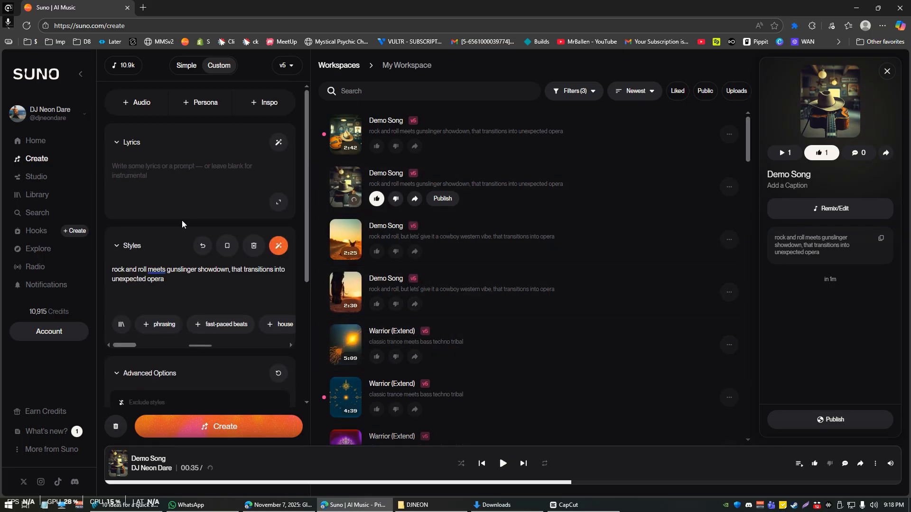
click(158, 177)
text(billy the kid)
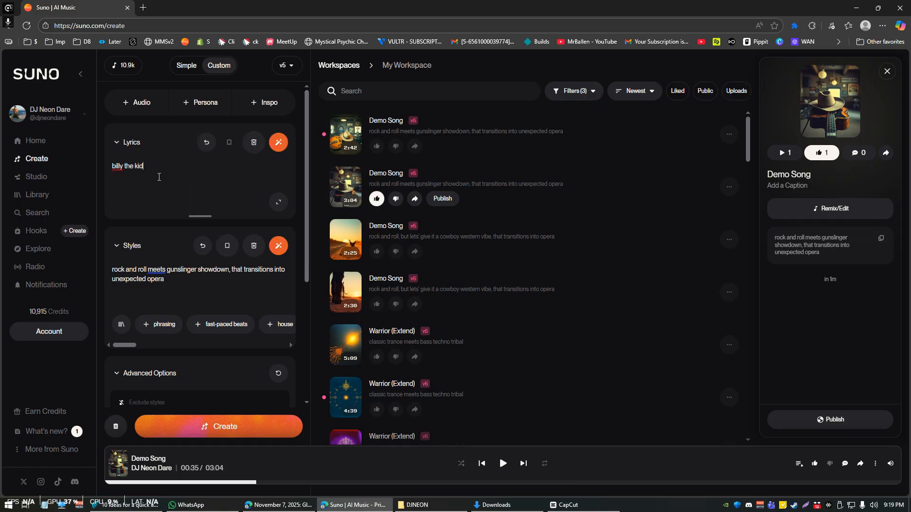
click(260, 433)
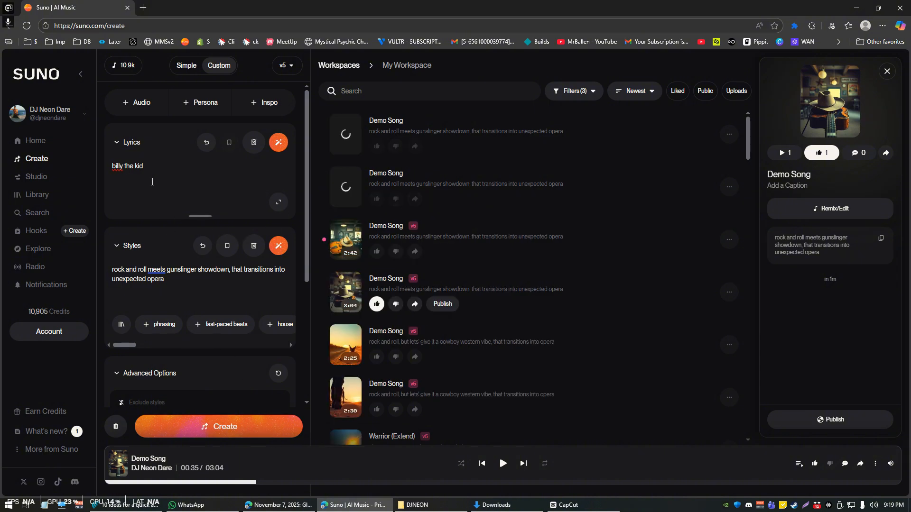
End the first lyric line with dots and add the lines "was a gunslinger.." and "in the old west.." below it
key(ctrl+a)
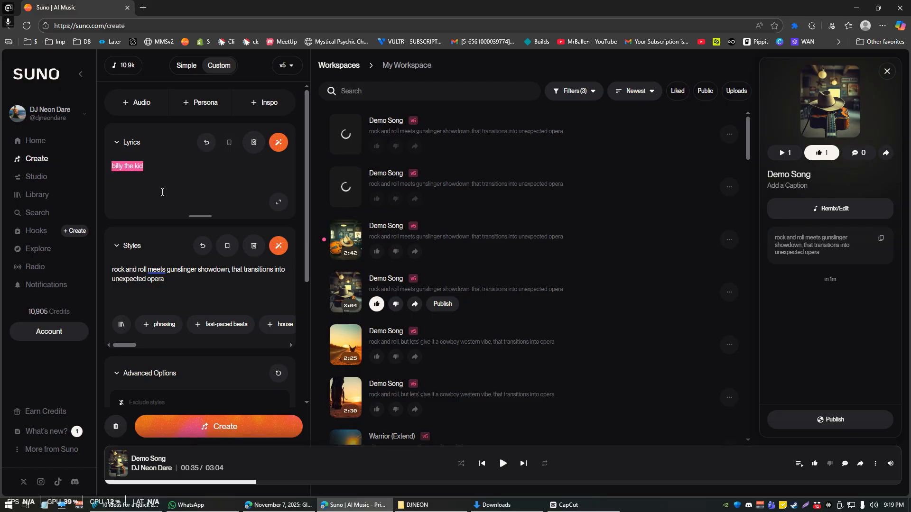
click(144, 169)
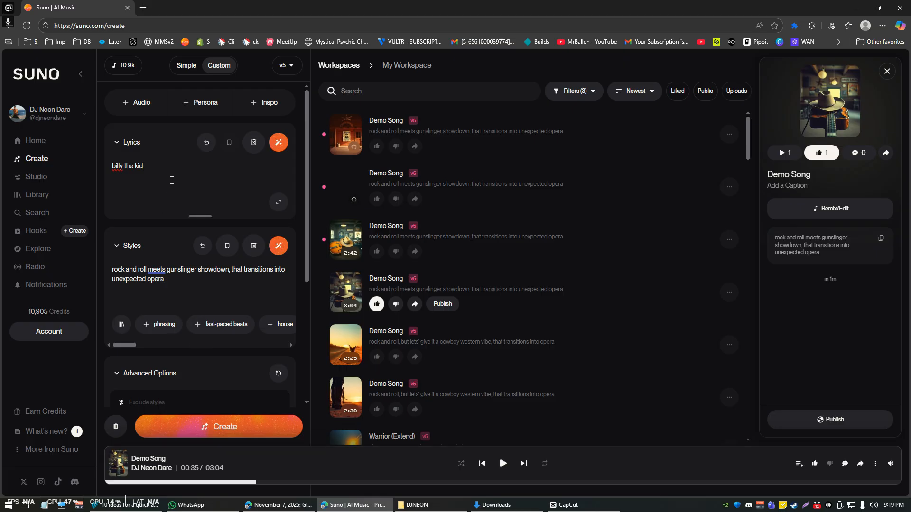
key(ctrl+a)
click(171, 180)
text(.)
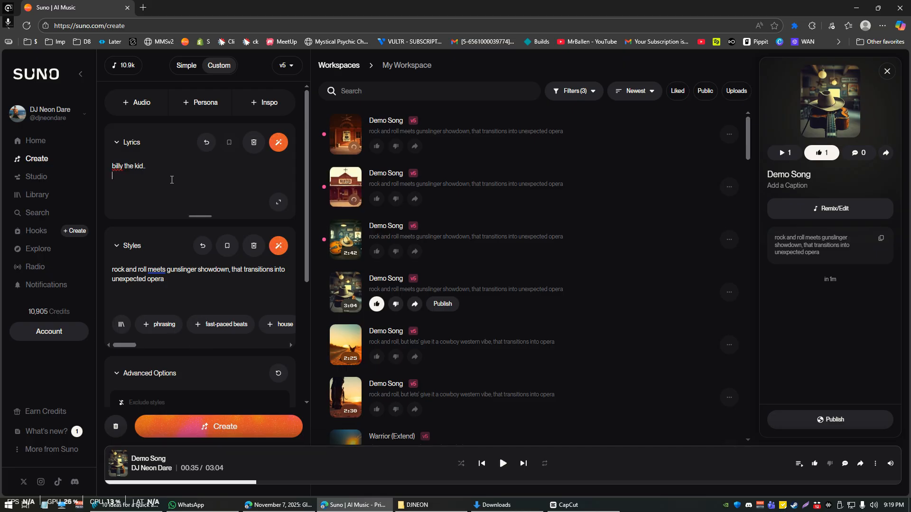
key(Return)
text(was a gunslinger.)
key(Return)
text(in t)
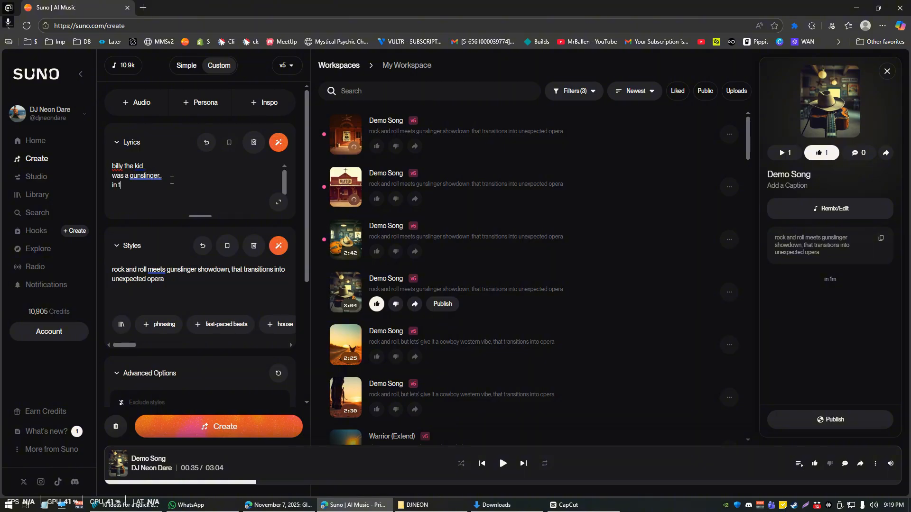
text(he old west.)
Insert a line holding only dots between "billy the kid" and "was a gunslinger", and another before "in the old west"
key(Down)
key(Down)
key(Up)
key(Return)
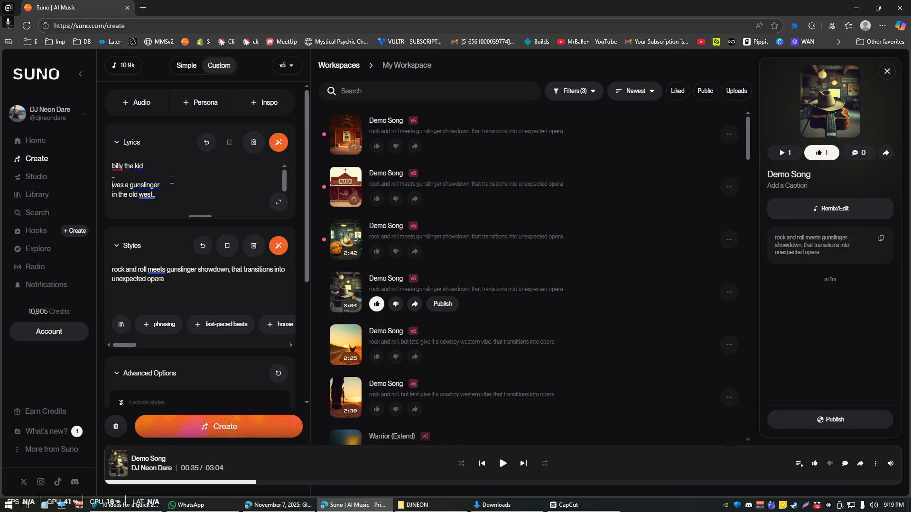
key(Down)
key(End)
key(Return)
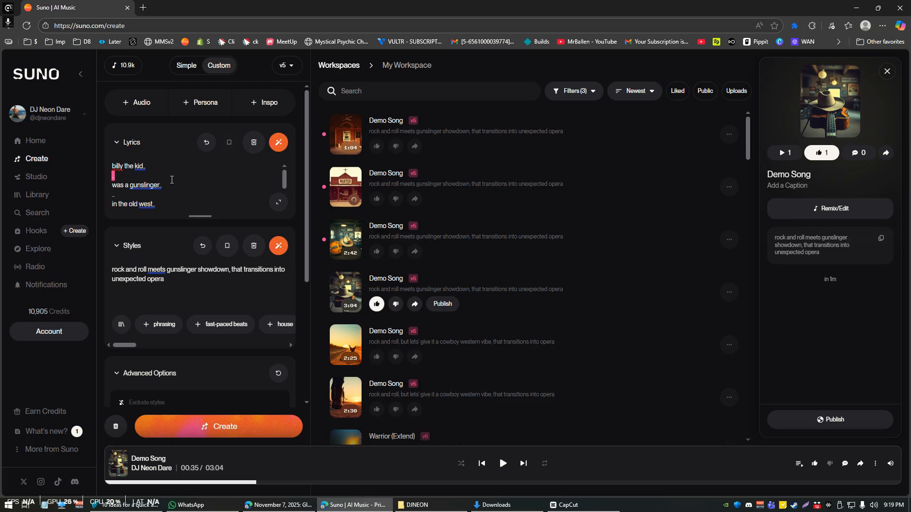
Add a blank line and several dots-only lines below "in the old west" at the end of the lyrics
key(End)
key(Return)
key(Return)
key(Return)
key(Return)
key(Return)
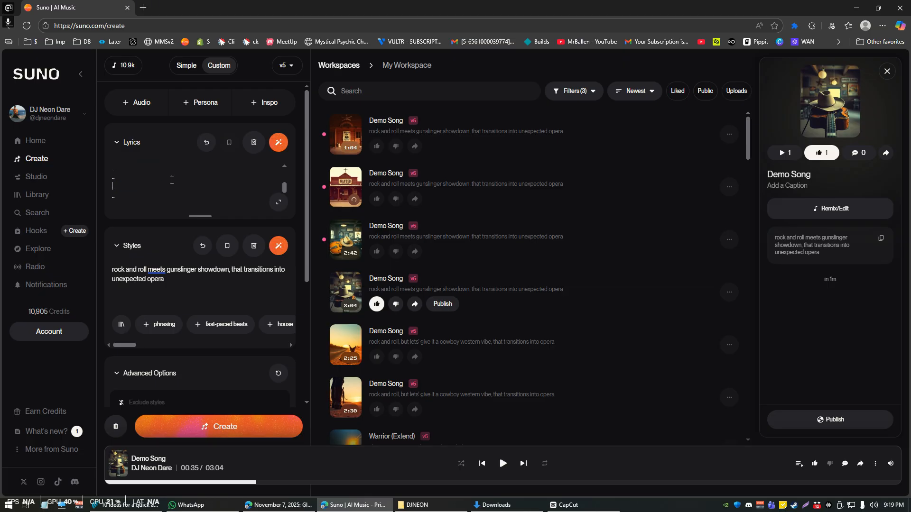
key(Up)
key(Up)
key(Up)
key(Up)
key(Up)
key(Home)
key(Down)
key(Down)
key(Down)
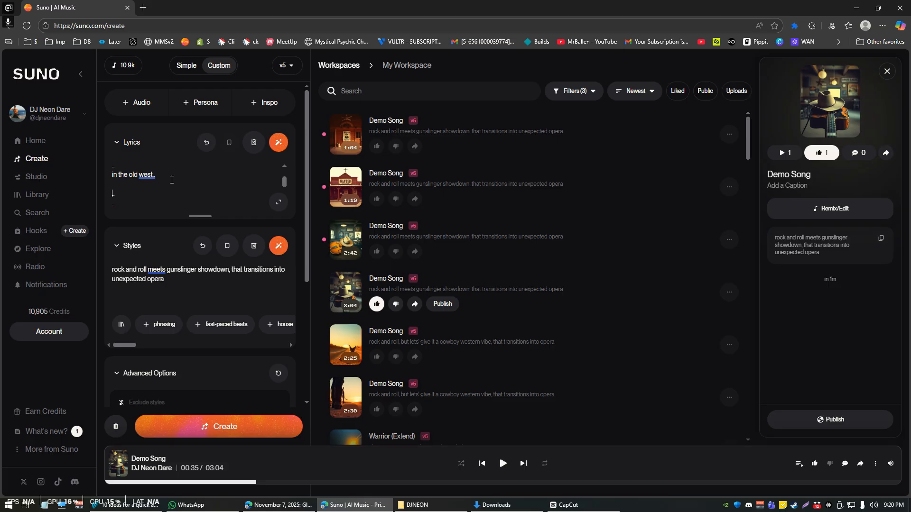
key(Down)
key(Down)
Play the first Demo Song version made with lyrics, highlight its "billy the kid" lyric and review the extended lyrics from their beginning
click(347, 136)
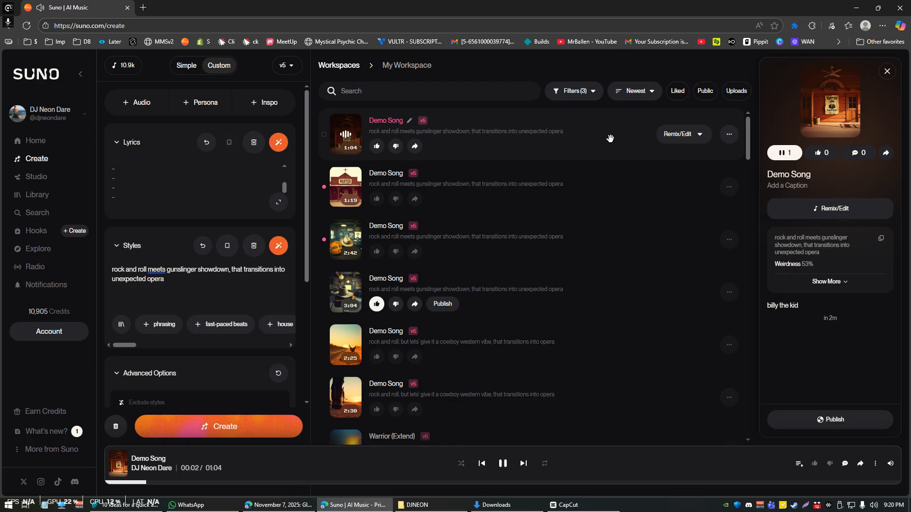
triple_click(769, 307)
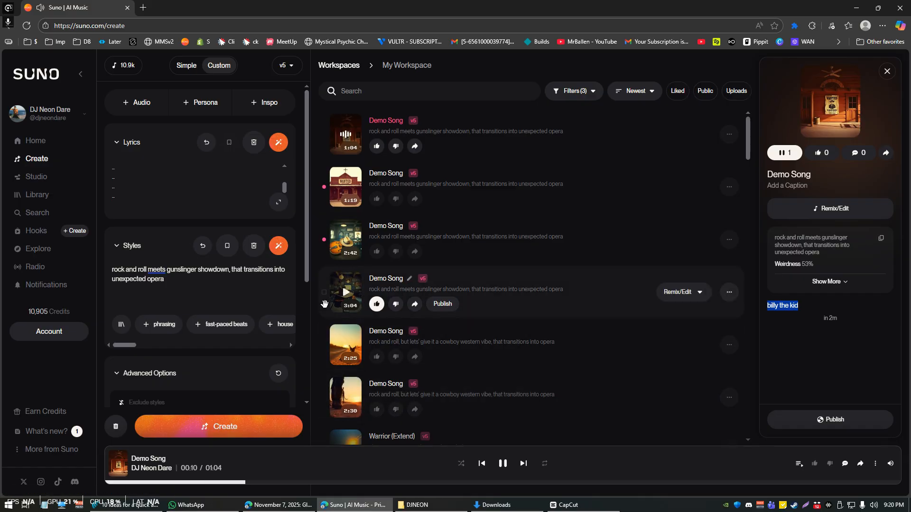
scroll(215, 185, up, 3)
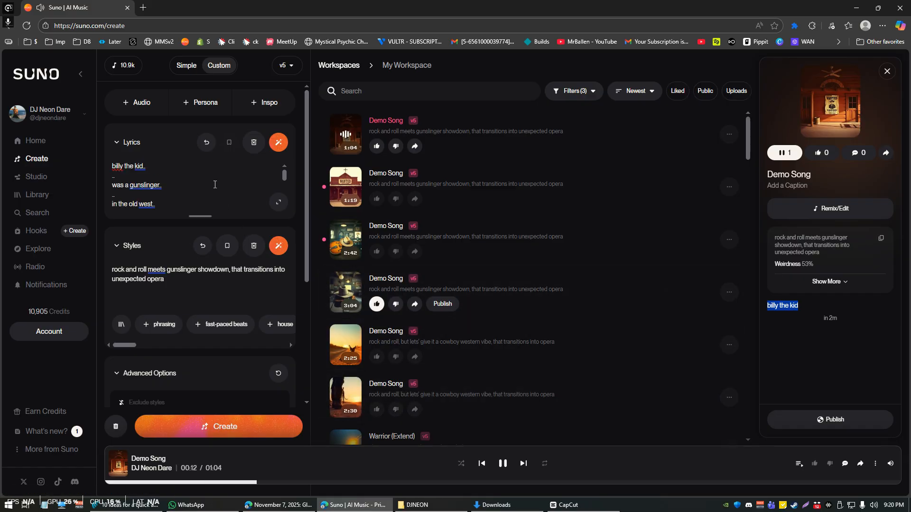
Delete the dots-only lines between "billy the kid", "was a gunslinger" and "in the old west" in the lyrics
click(156, 176)
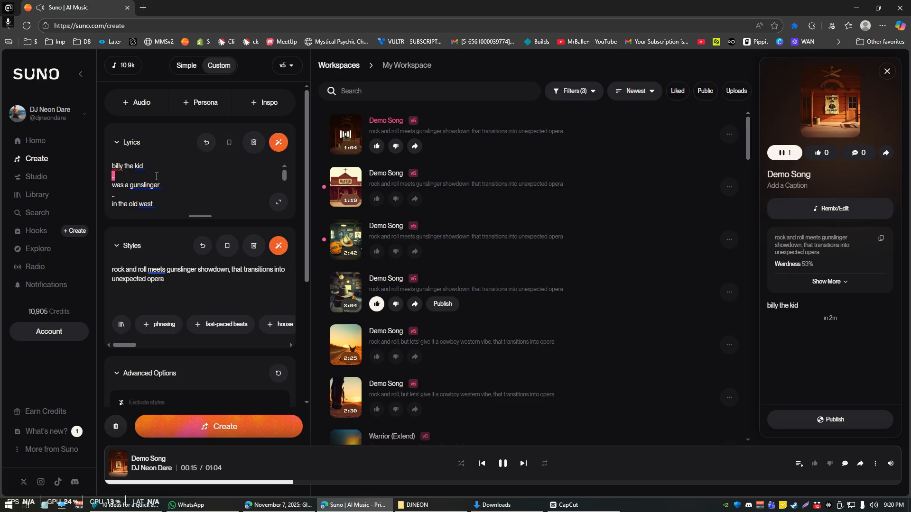
key(Delete)
key(Down)
key(Delete)
key(Up)
key(Up)
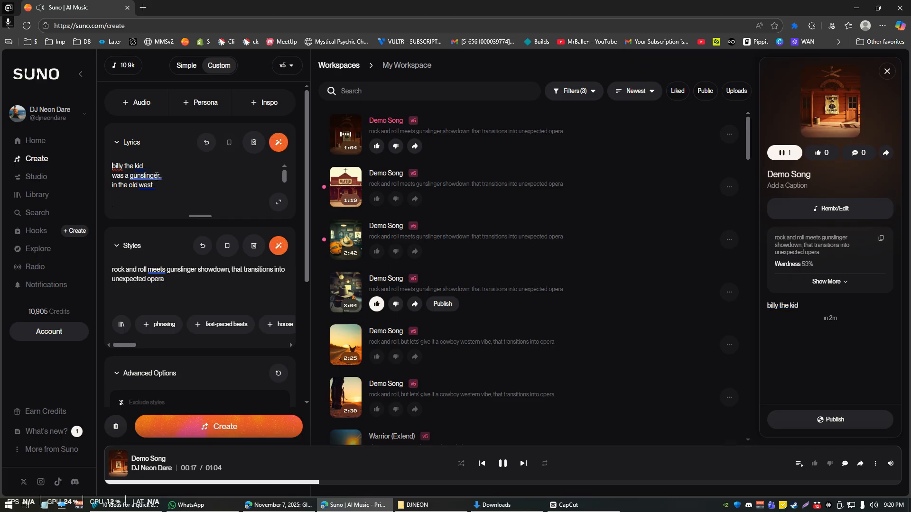
Insert the tag "[spoken word]" on its own line above "billy the kid"
key(Return)
key(Up)
text([spoken word])
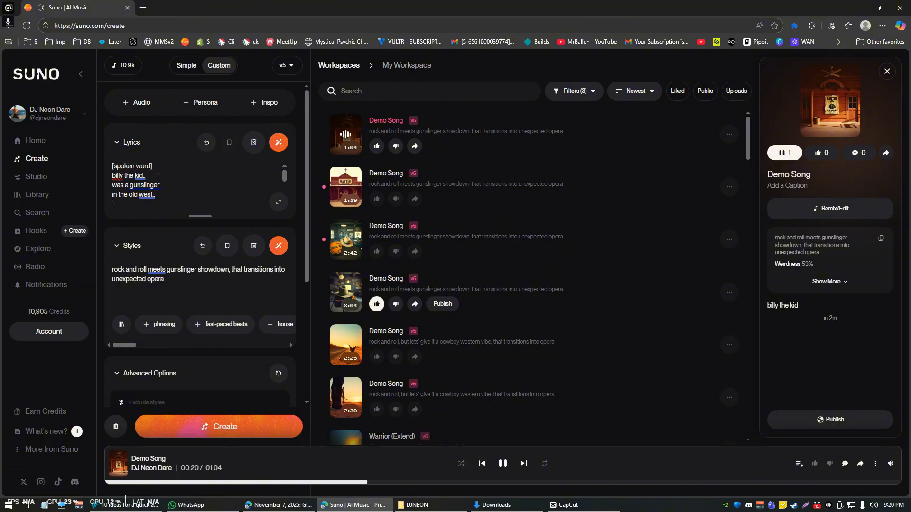
Insert the tag "[buildup]" below the "in the old west" line, after a blank line and directly above the remaining dots-only lines
key(Return)
text(..)
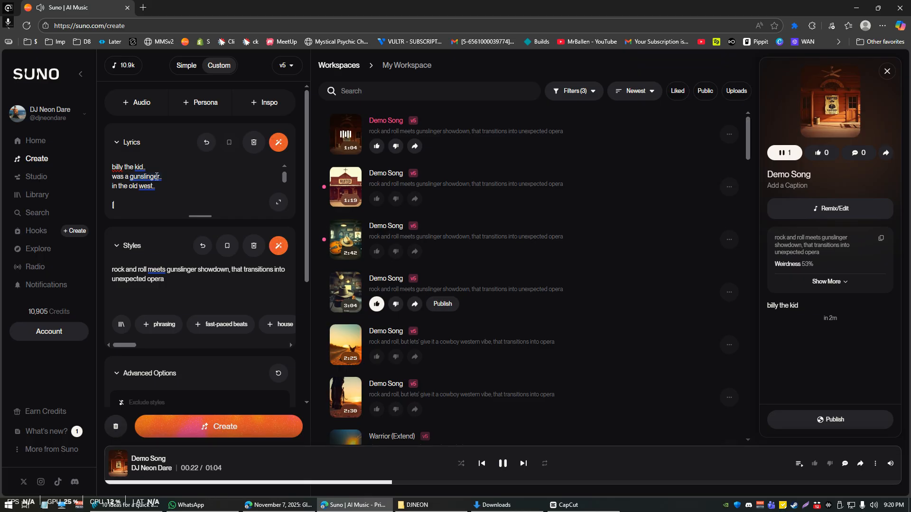
text(buildup])
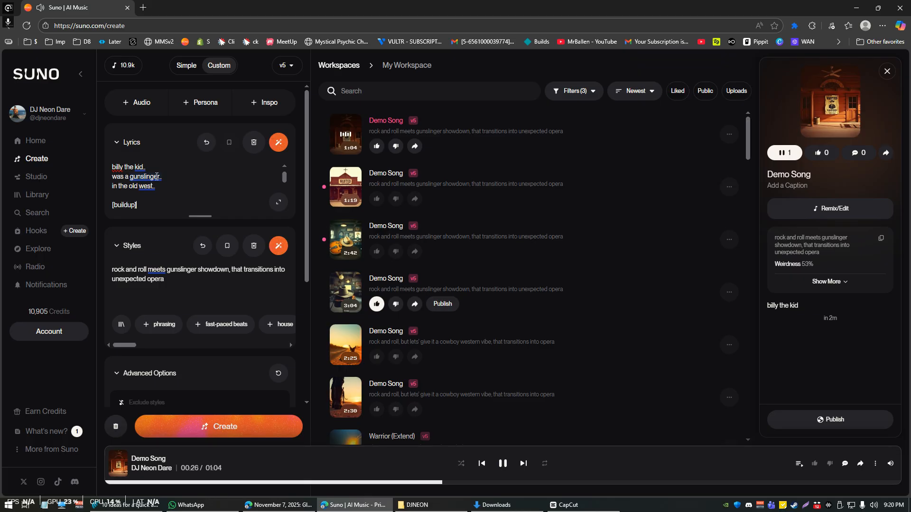
key(Return)
text(.)
scroll(157, 177, down, 2)
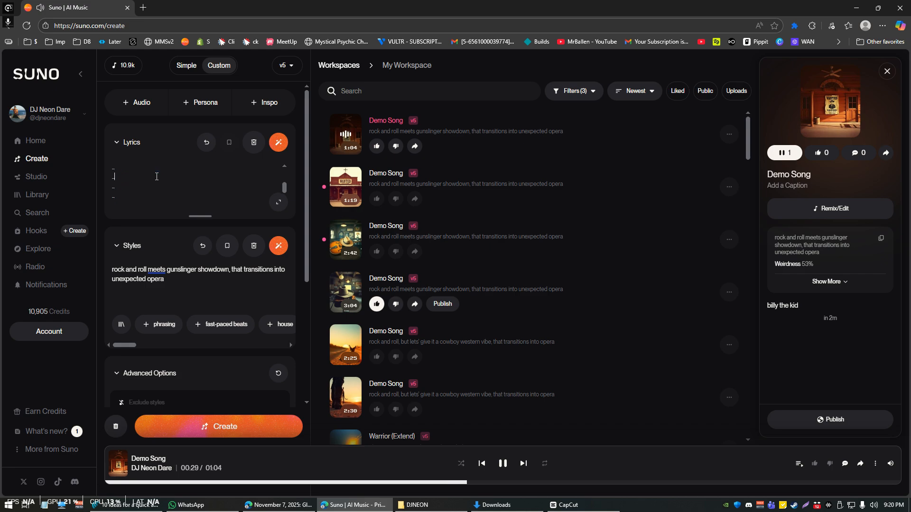
Pause the song and highlight the "[spoken word]" tag at the beginning of the lyrics
scroll(165, 173, up, 5)
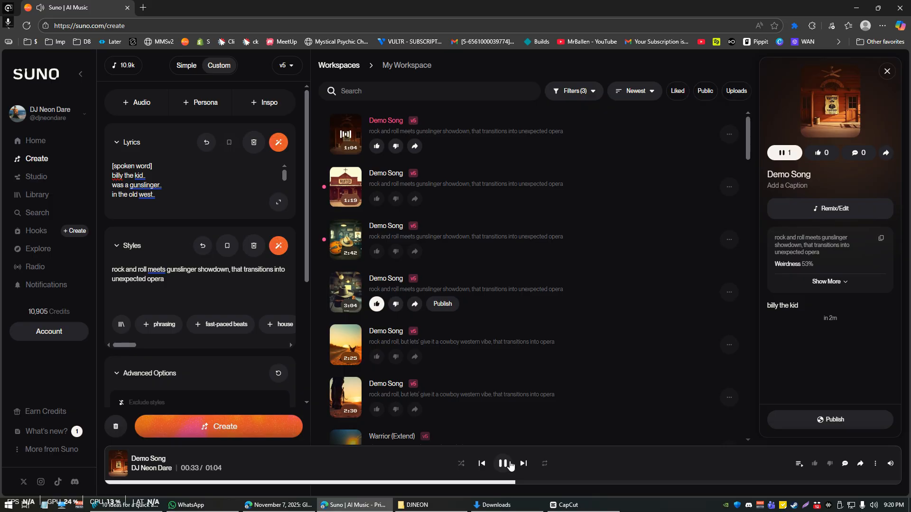
click(511, 466)
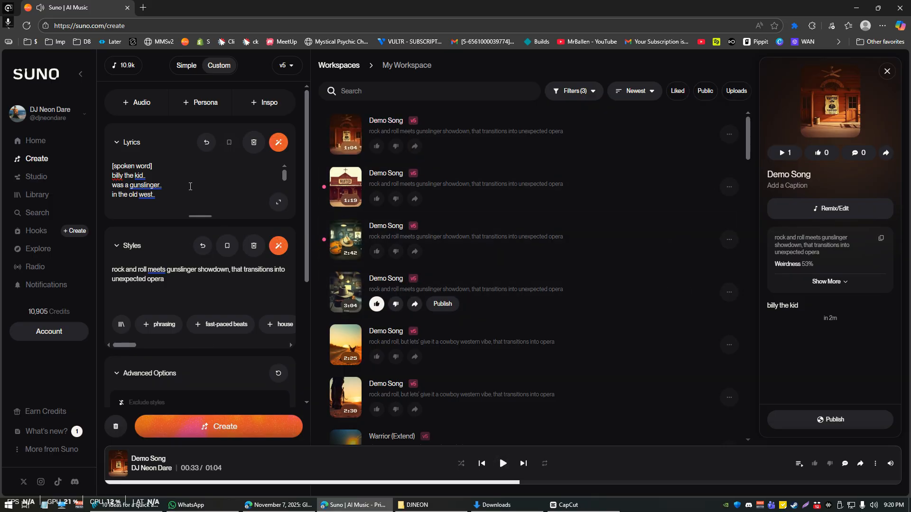
drag(165, 172, 110, 167)
click(157, 185)
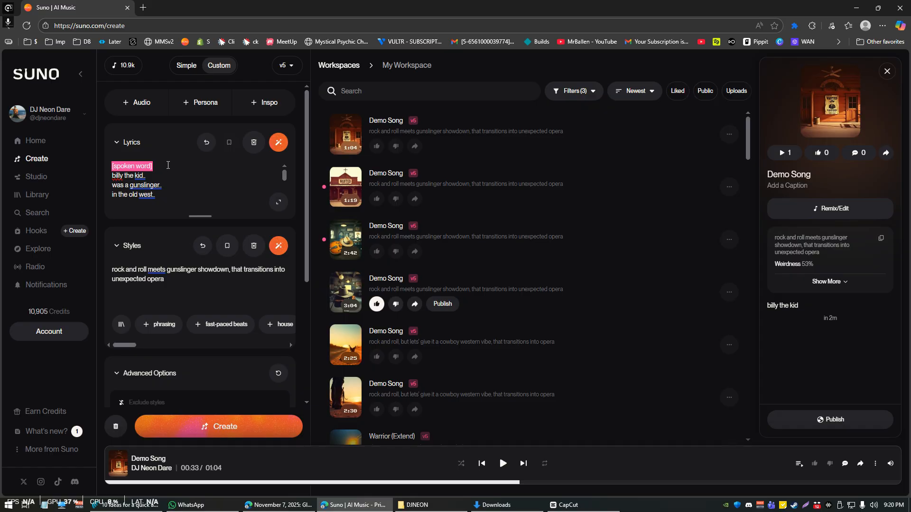
key(Left)
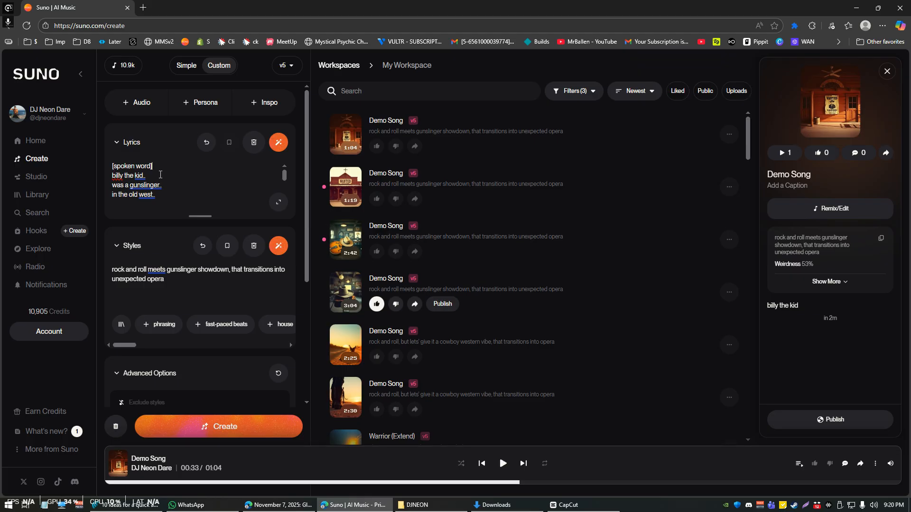
Highlight the three lyric lines under "[spoken word]" and clear the selection again
key(End)
key(shift+Down)
key(shift+Down)
key(shift+Down)
key(shift+Down)
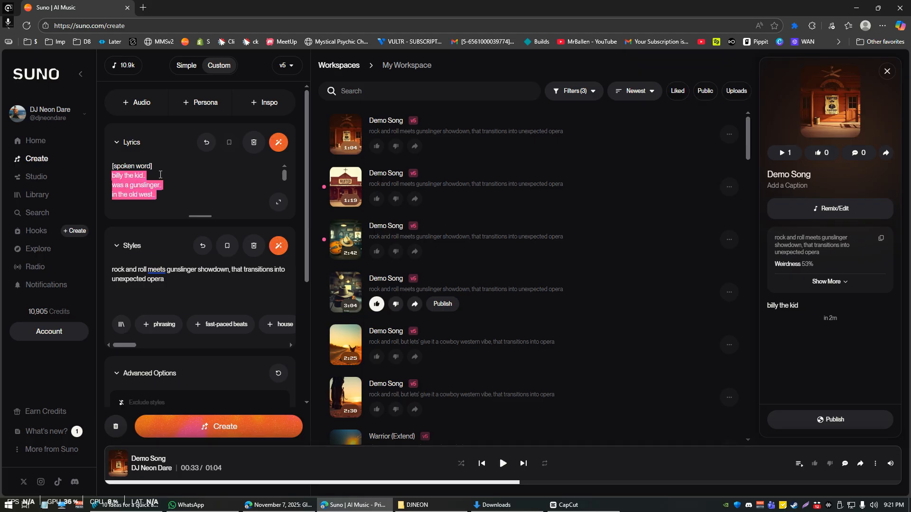
key(shift+Up)
key(shift+Up)
key(shift+Up)
key(shift+Up)
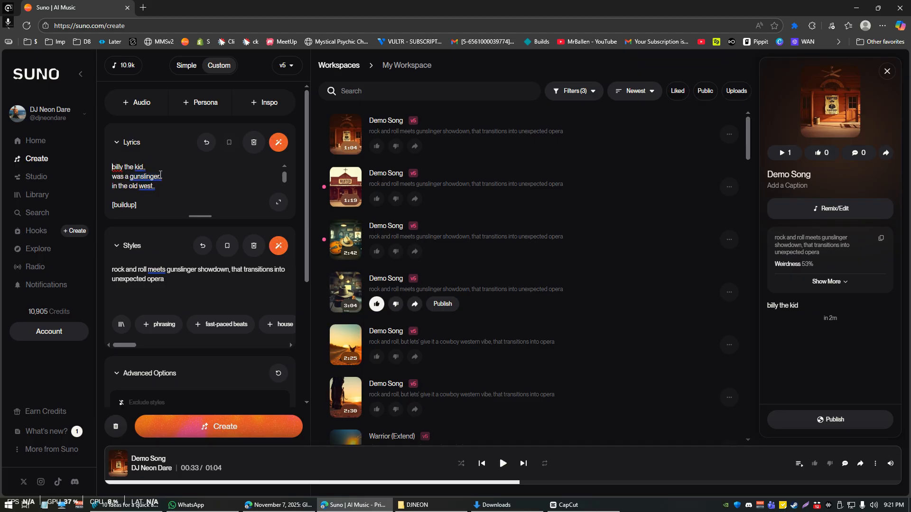
Add the tag "[verse]" below the dots-only lines at the end of the lyrics, separated by a blank line
key(Down)
key(Down)
key(Down)
key(Down)
key(shift+End)
key(End)
key(Return)
key(Return)
key(Return)
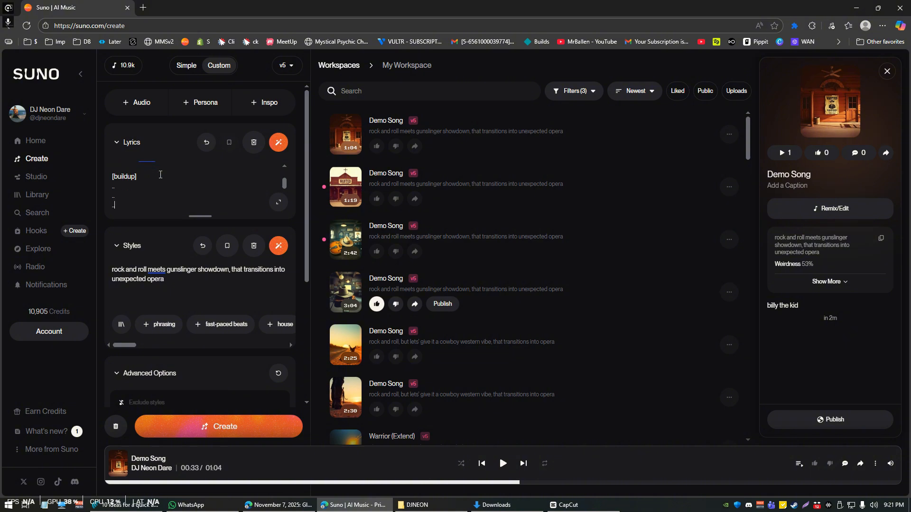
key(Return)
key(Return)
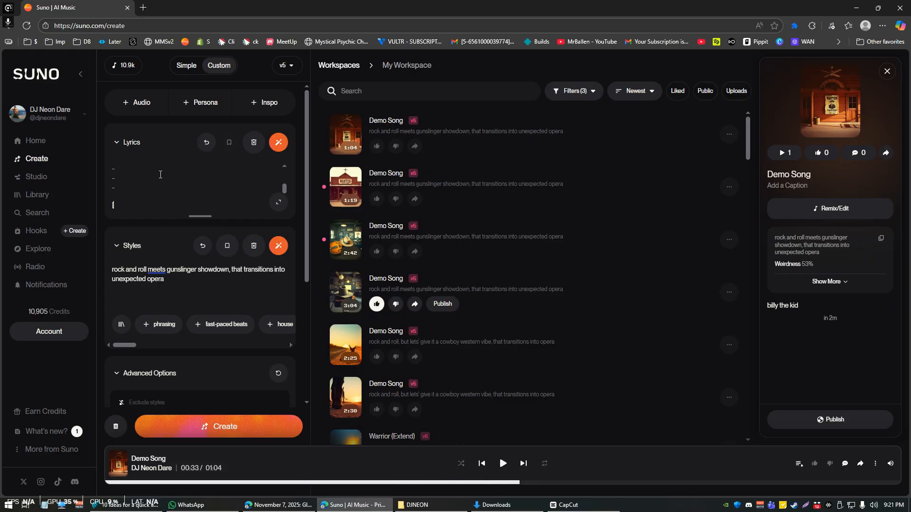
key(Return)
text([verse])
key(Left)
text(1)
key(BackSpace)
key(BackSpace)
key(End)
Add the tags "[chorus]", "[pre-chorus]" and "[break]" below "[verse]", each separated by a blank line
key(Return)
text([chorus)
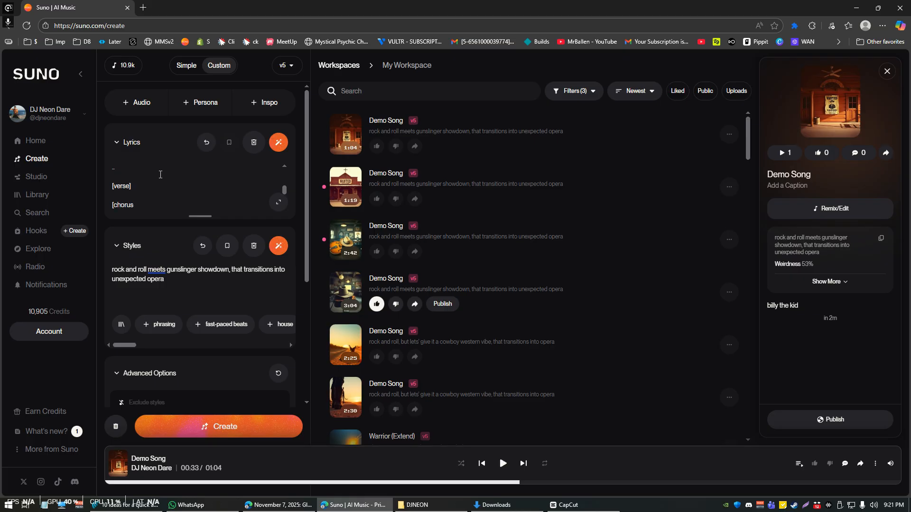
text(])
key(Return)
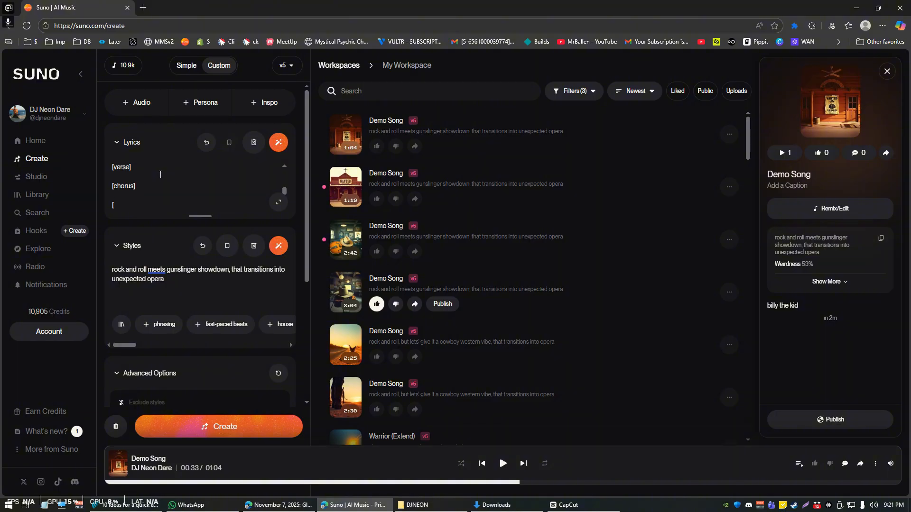
text([pre-chorus])
key(Return)
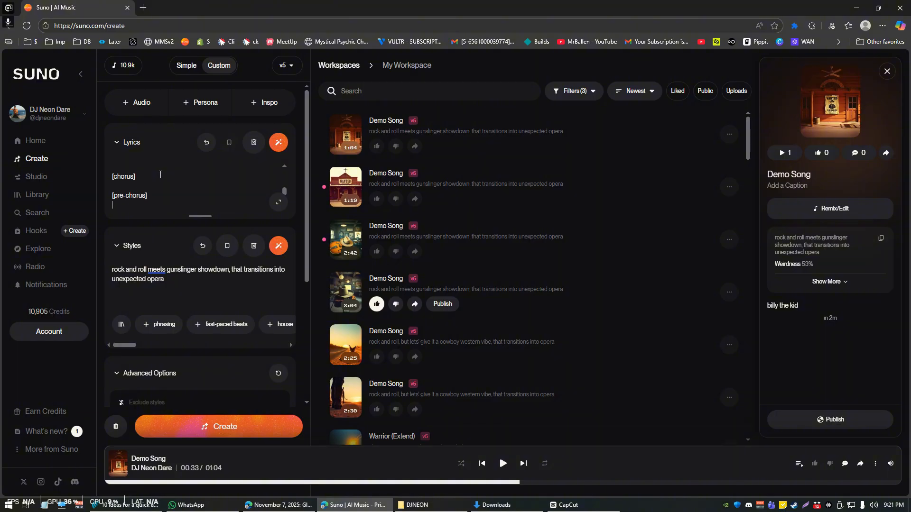
text([break])
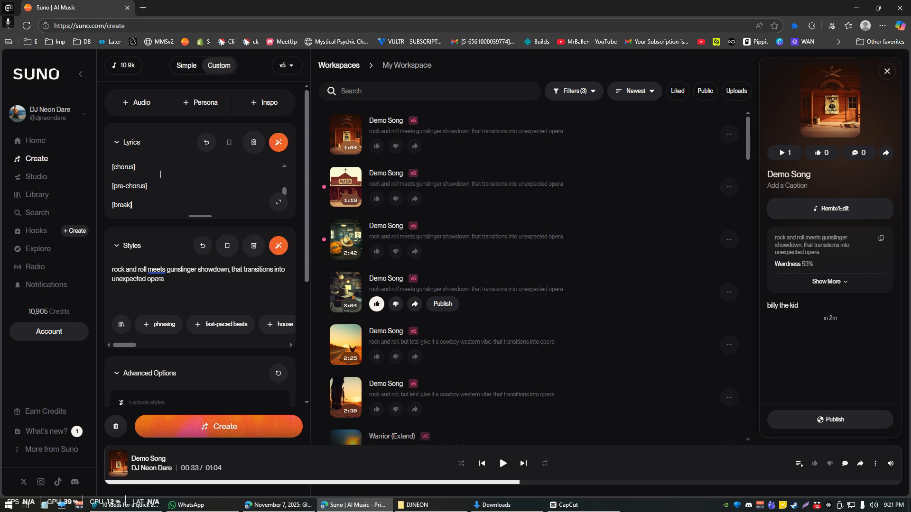
Add the tags "[interlude]" and "[outro]" below "[break]", each separated by a blank line
key(shift+Home)
click(160, 175)
key(Return)
text([interlude])
key(Return)
text([out)
text(ro[)
text(])
Highlight the newest tags briefly and add the tag "[drop]" below "[outro]", after a blank line
key(shift+Up)
key(shift+Up)
key(shift+Up)
key(shift+Up)
key(shift+Up)
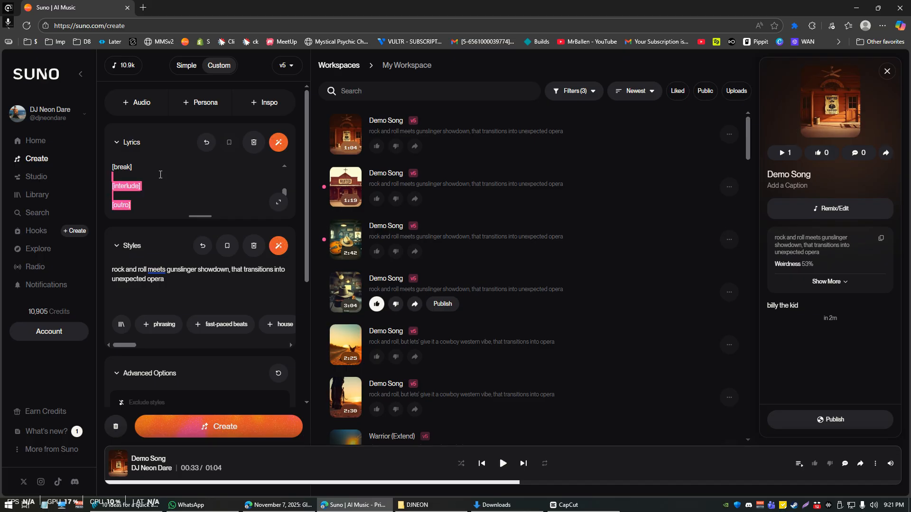
key(Right)
key(Return)
key(Return)
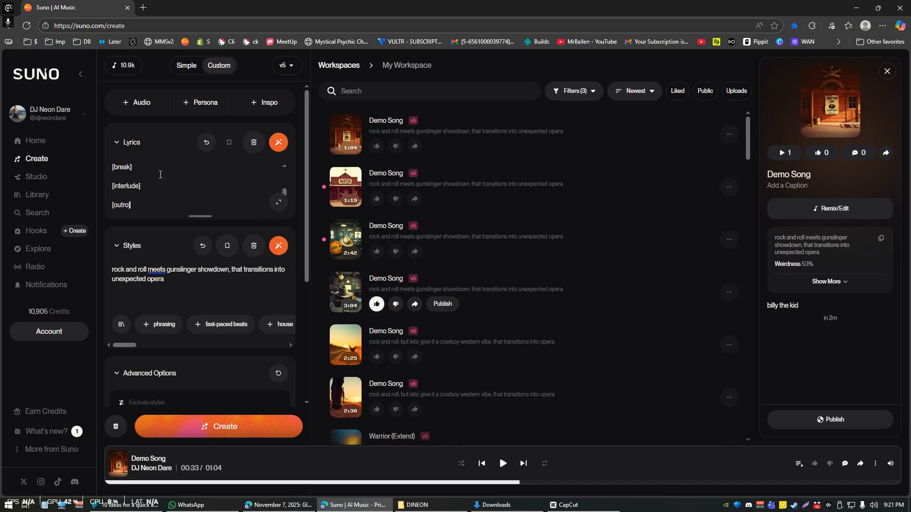
text([drop])
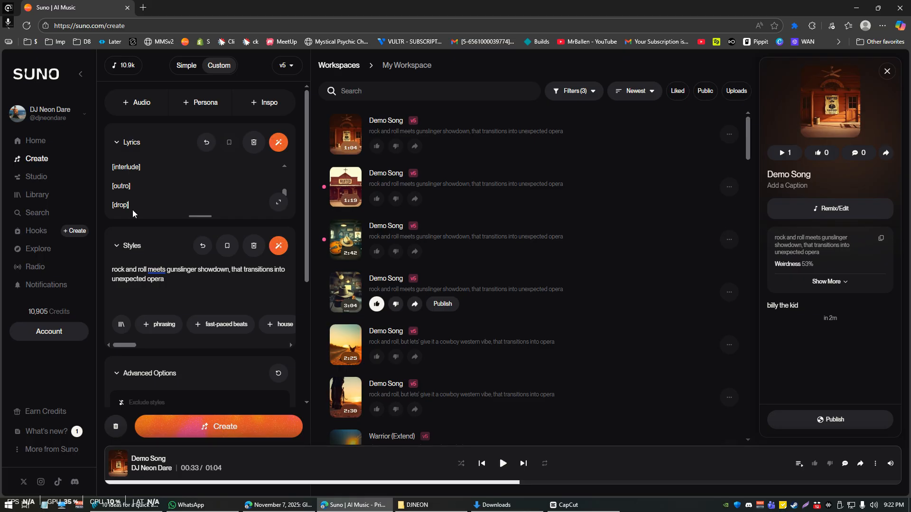
Insert another "[drop]" tag between "[verse]" and "[chorus]", directly above "[chorus]"
scroll(131, 197, up, 5)
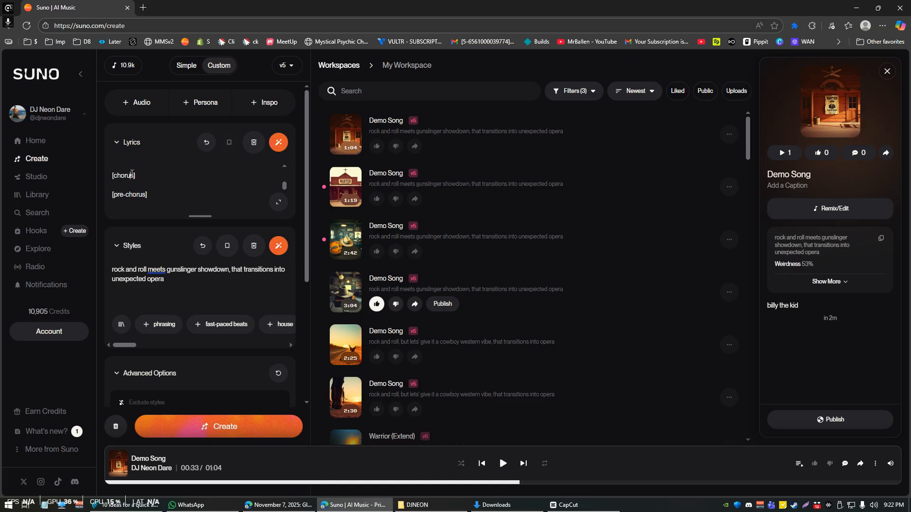
text([drop])
key(Return)
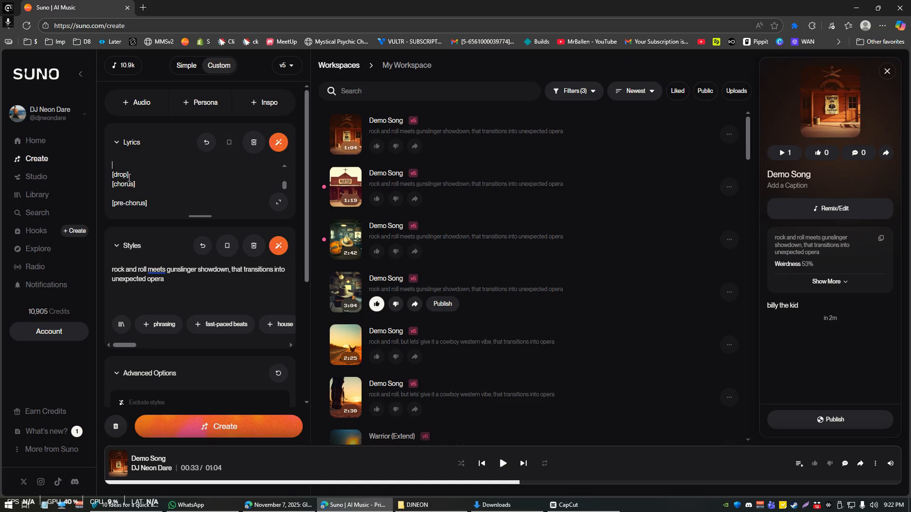
text([verse])
key(Return)
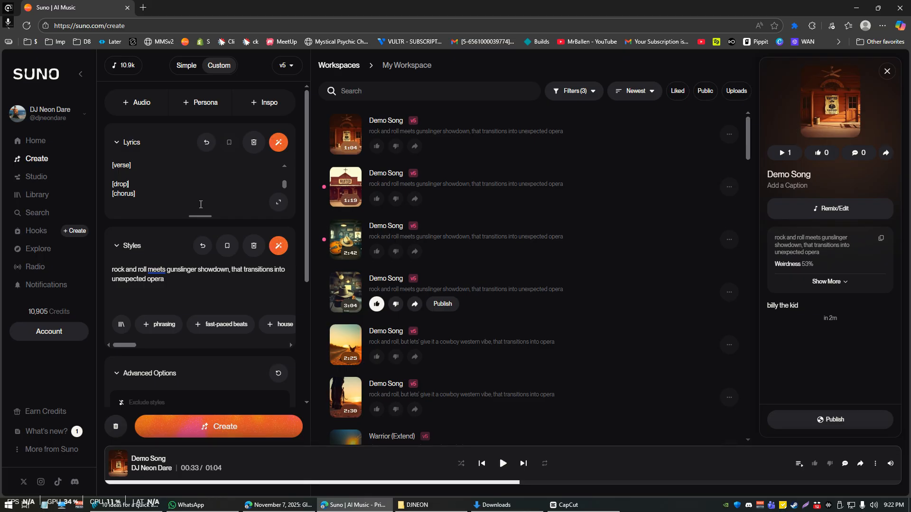
Replace the text below "[buildup]" with a line reading "billy"
scroll(181, 194, up, 2)
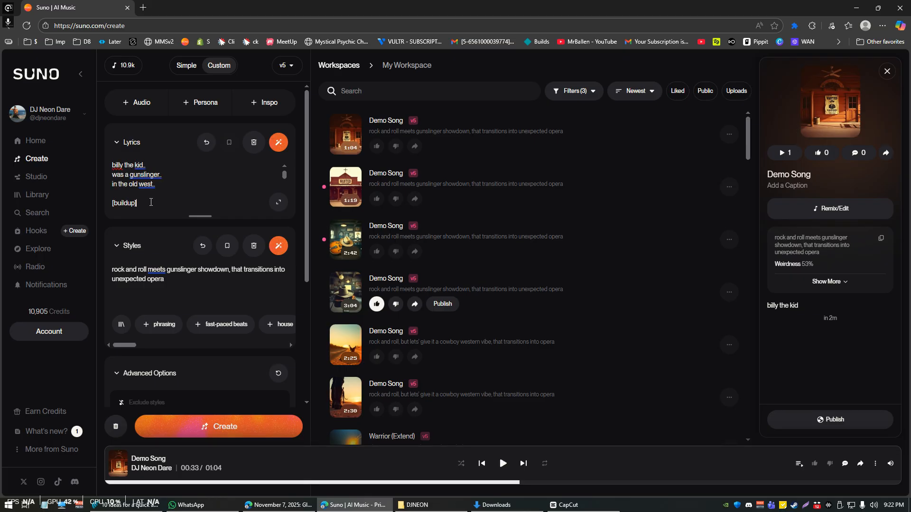
scroll(151, 203, down, 6)
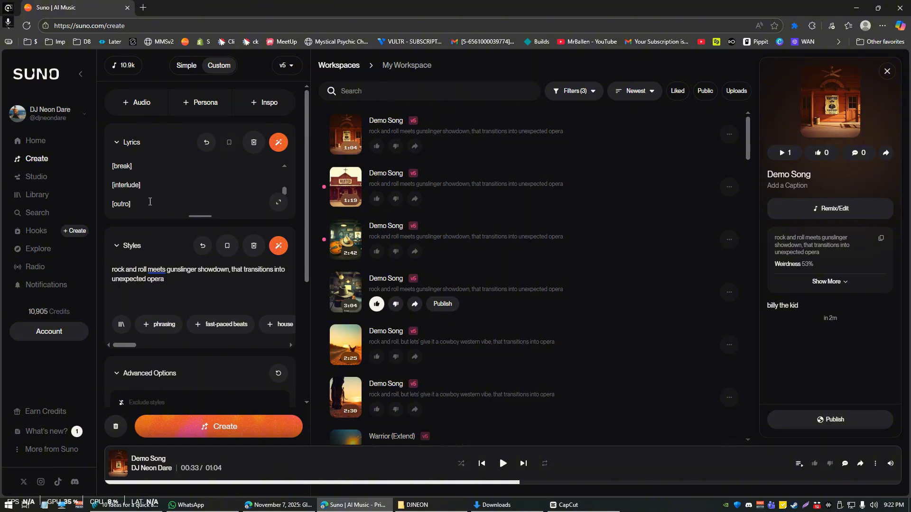
scroll(150, 201, up, 5)
scroll(159, 193, down, 2)
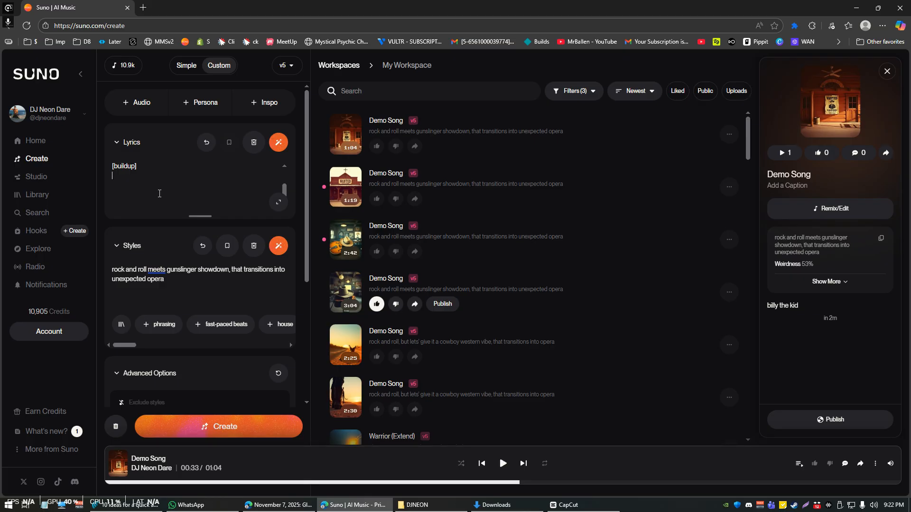
text(billy)
Copy the "billy" line and paste it four more times on separate lines beneath it in the buildup section
key(shift+Home)
key(ctrl+c)
key(End)
key(Return)
key(ctrl+v)
key(Return)
key(ctrl+v)
key(Return)
key(ctrl+v)
key(Return)
key(ctrl+v)
scroll(161, 184, up, 1)
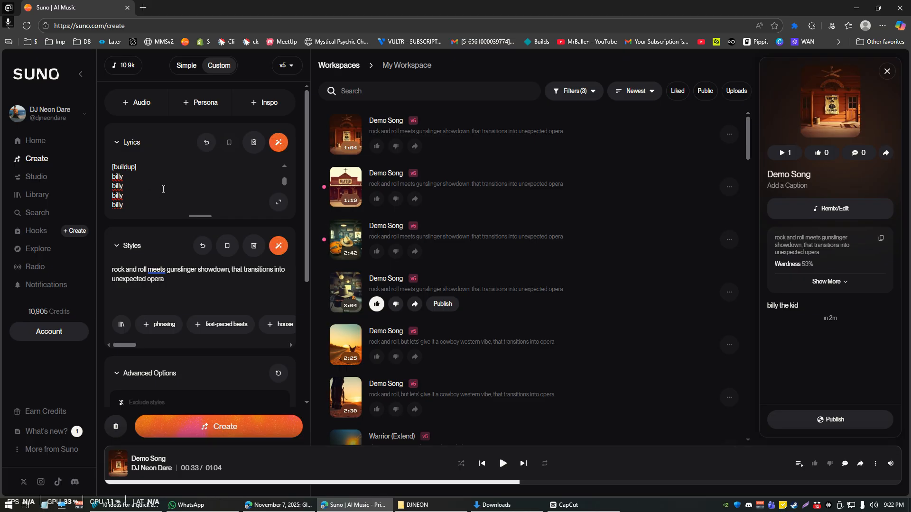
Generate new Demo Song versions from the edited lyrics and highlight the "[spoken word]" tag while they are being created
scroll(163, 189, up, 3)
click(221, 432)
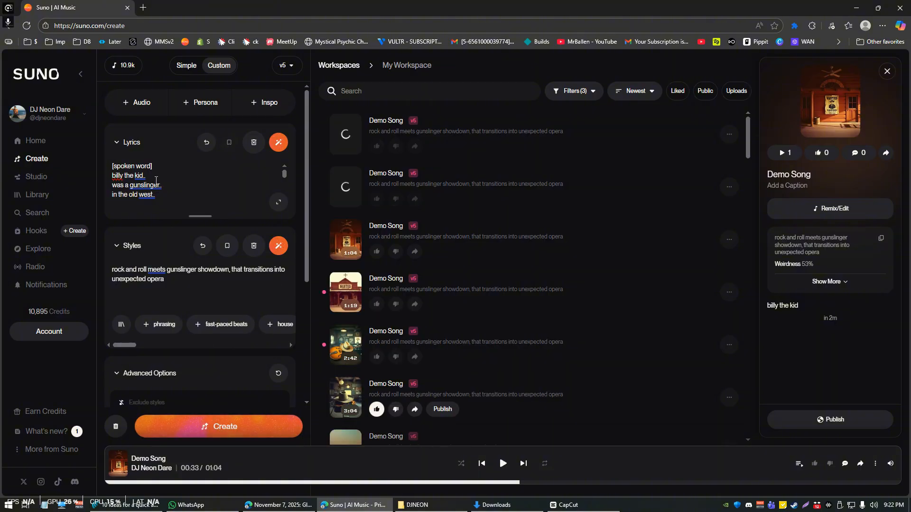
drag(153, 167, 112, 166)
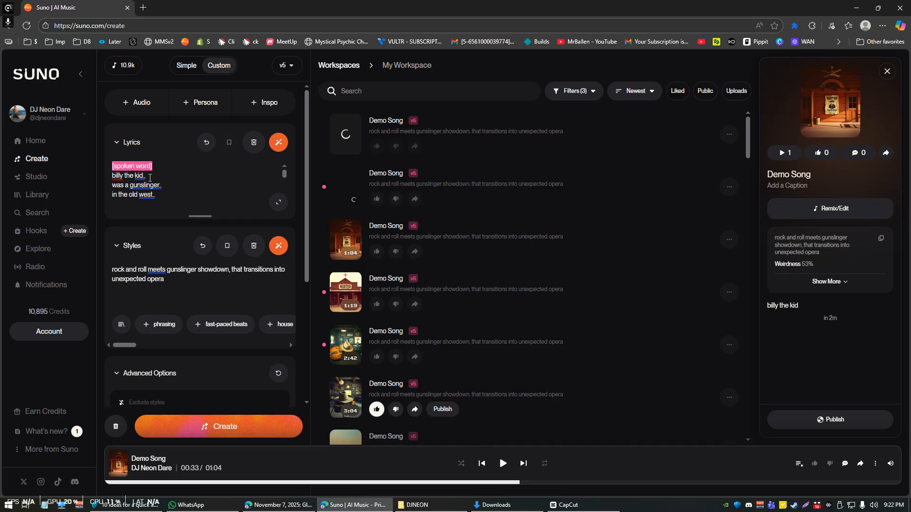
click(156, 167)
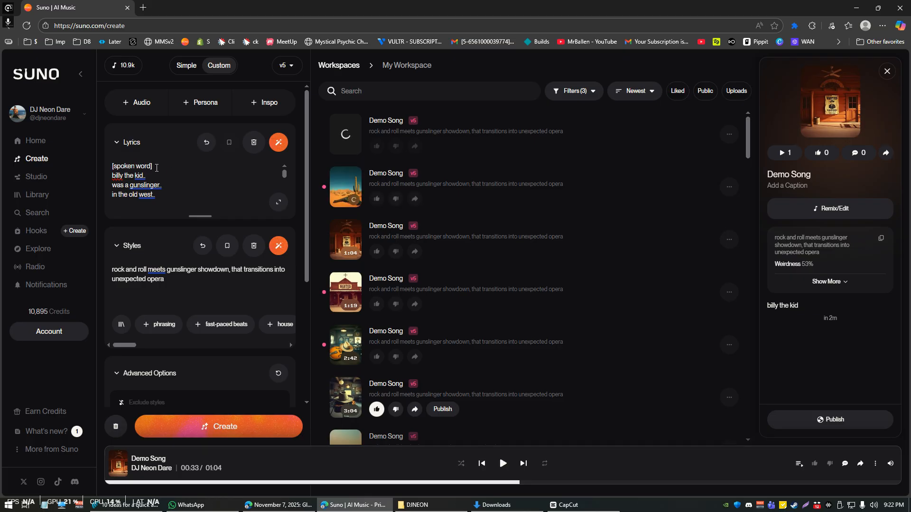
Copy "billy the kid" from the first lyric line and paste it in parentheses at the end of that line
key(Home)
key(Down)
key(End)
key(Left)
key(Left)
key(Left)
key(shift+Home)
key(ctrl+c)
key(End)
key(ctrl+v)
text())
Insert "backing vocal:" inside the parentheses so they read "(backing vocal: billy the kid)"
key(Left)
key(Left)
key(Left)
key(Left)
key(Left)
key(Left)
key(Left)
key(Left)
key(Left)
key(Left)
key(Left)
key(Left)
text(backing voal:)
key(Left)
key(Left)
key(Left)
key(Left)
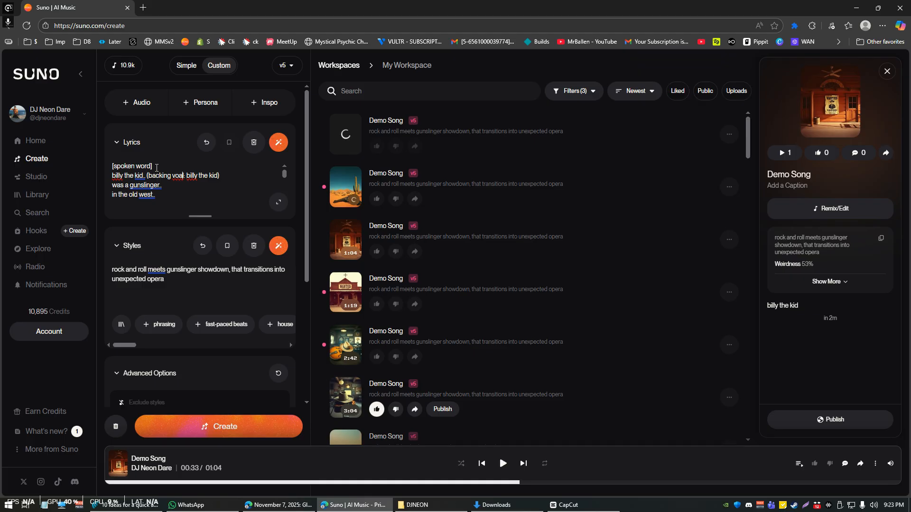
text(c)
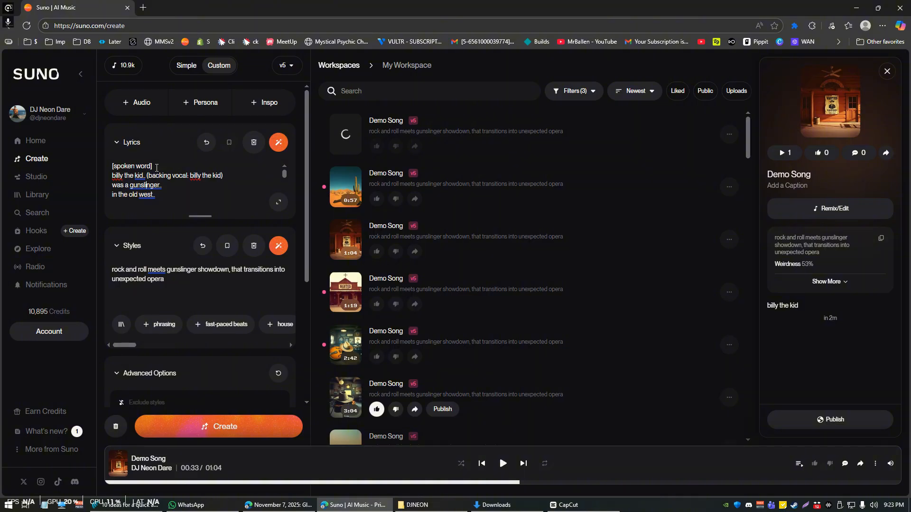
Add "(gunfire sound FX)" at the end of the "was a gunslinger" line and highlight it
text((gunfire sound FX))
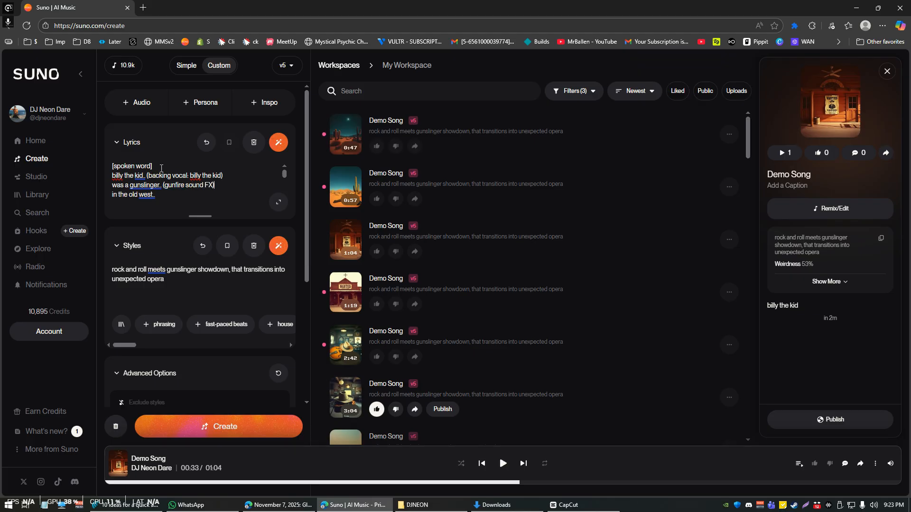
drag(163, 185, 215, 185)
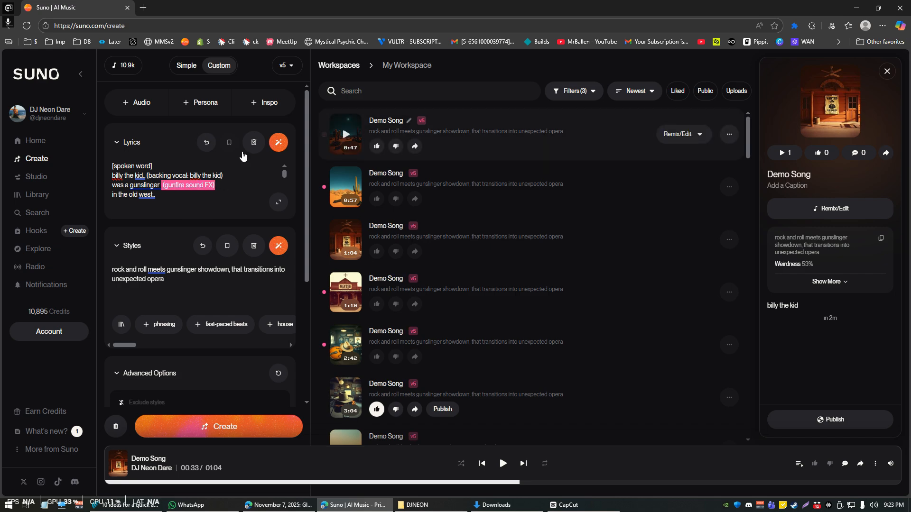
Play the newest 0:47 Demo Song and highlight its "[spoken word]" section in the song details while it plays
click(341, 135)
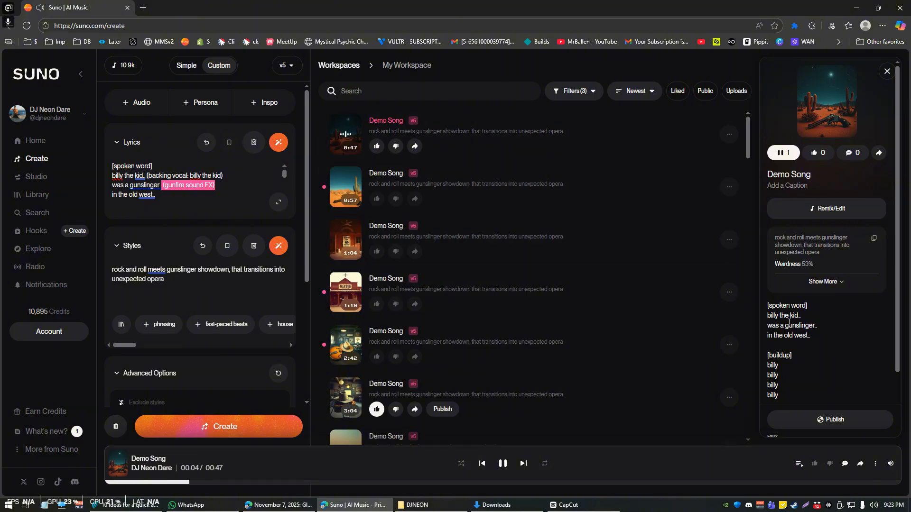
triple_click(786, 306)
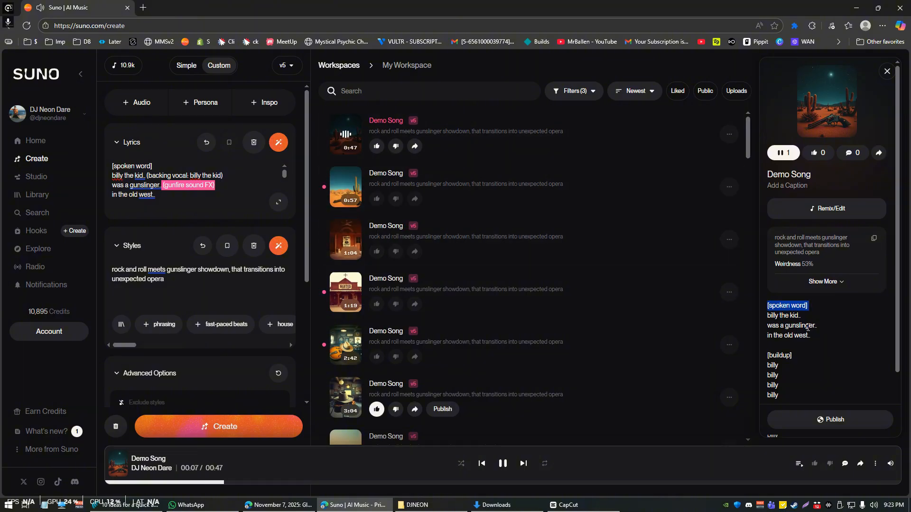
drag(814, 326, 808, 354)
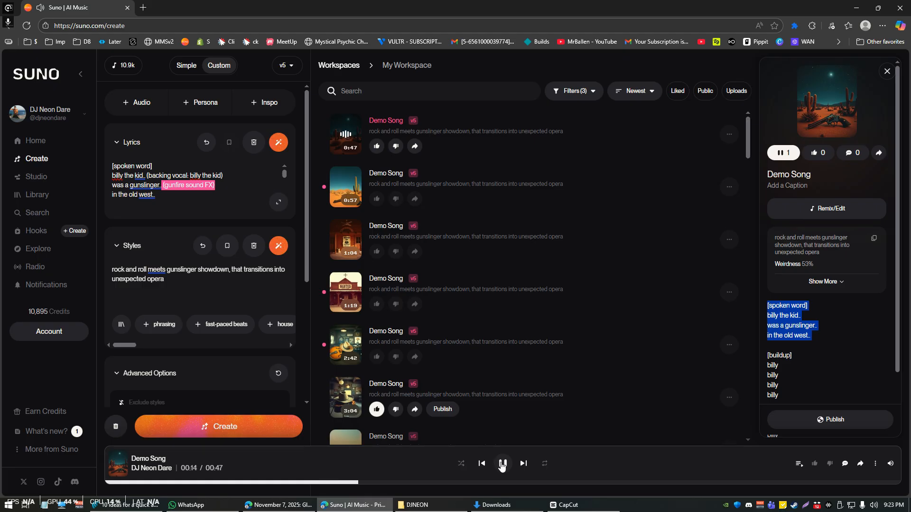
Follow the repeated "billy" lines during playback, and highlight the spoken-word block and the "[buildup]" tag in the song's lyrics
double_click(792, 369)
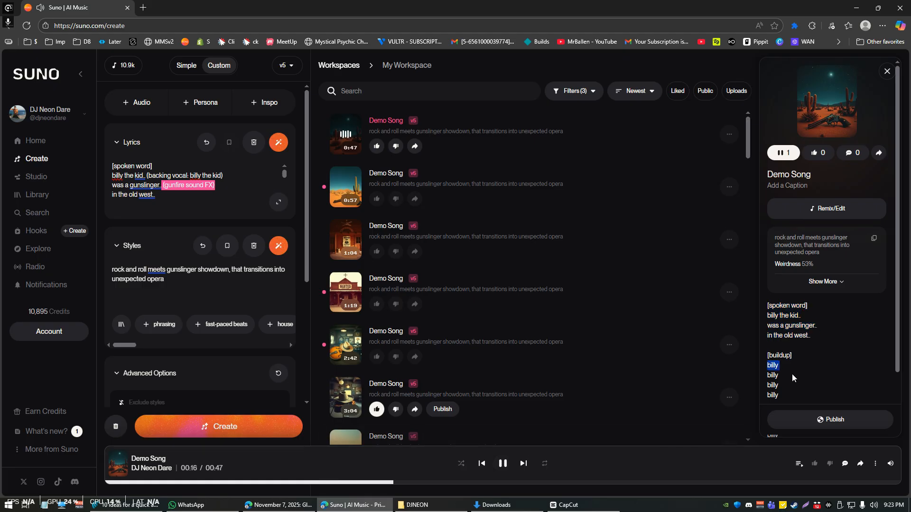
scroll(795, 371, down, 1)
double_click(773, 328)
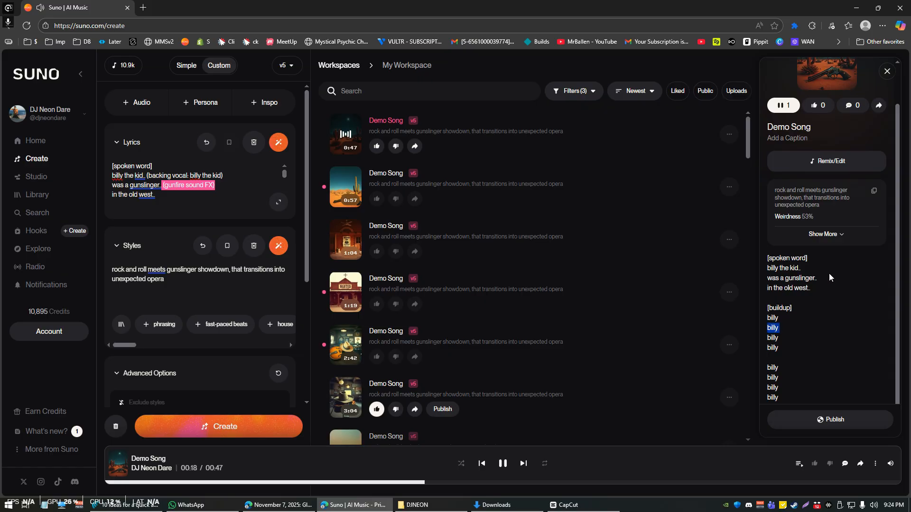
double_click(772, 337)
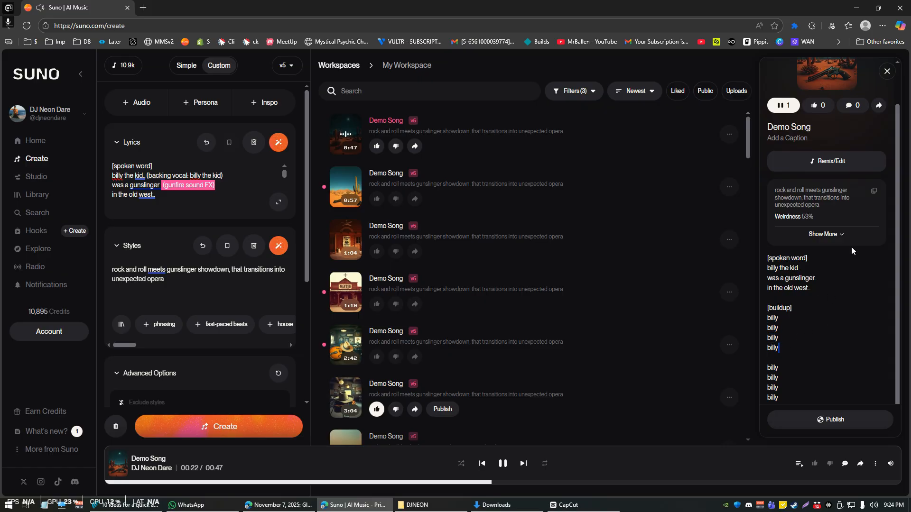
scroll(843, 301, down, 1)
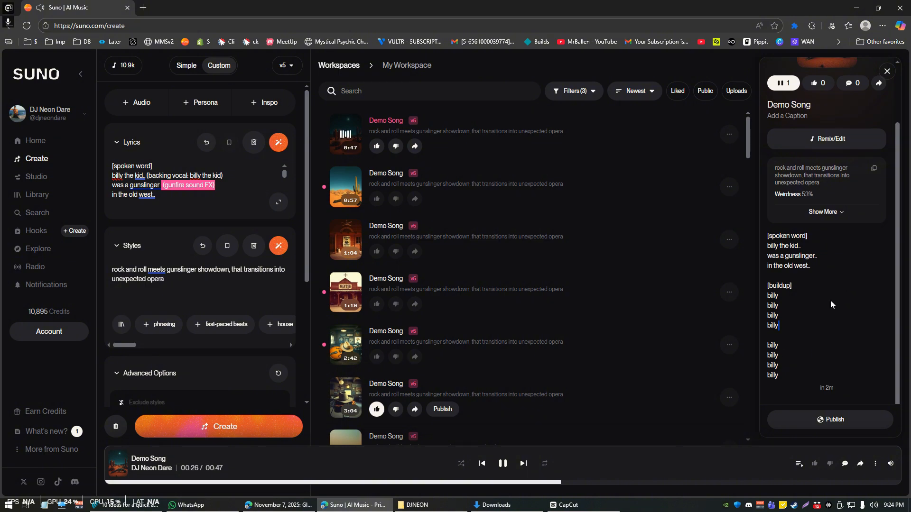
double_click(770, 346)
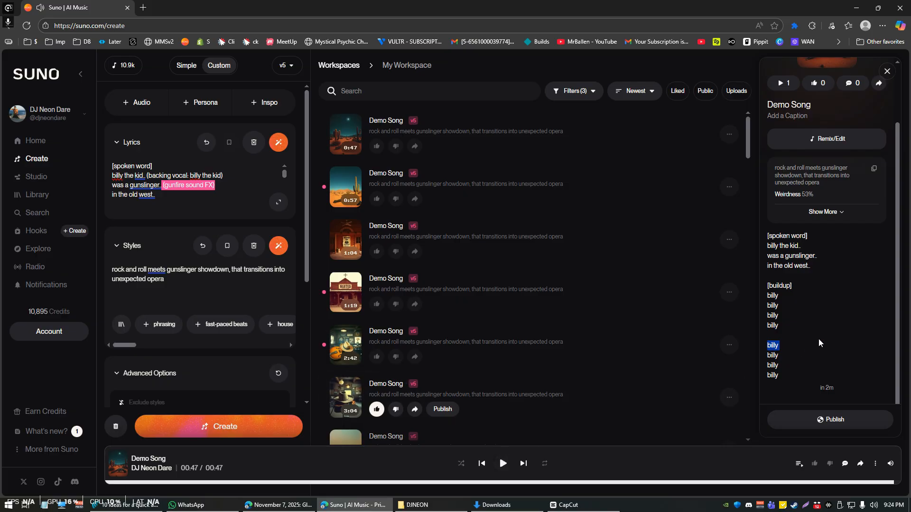
drag(810, 267, 765, 233)
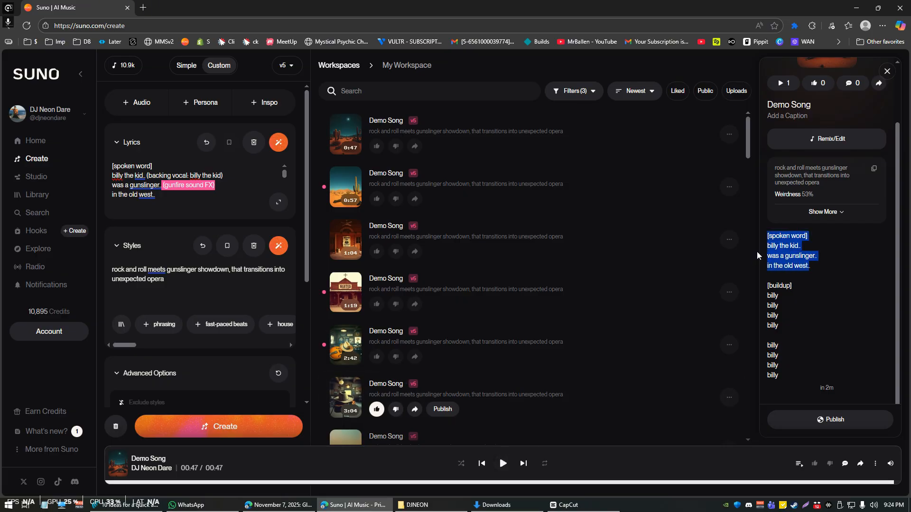
double_click(782, 287)
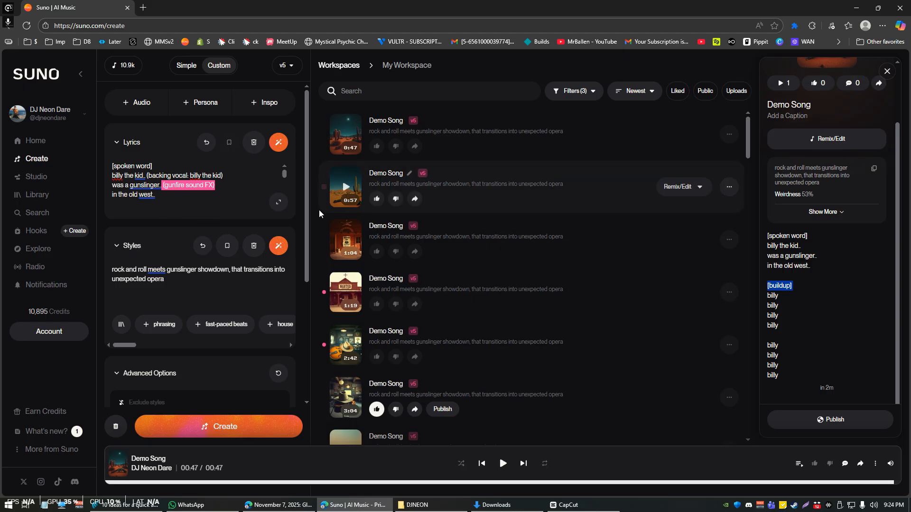
Clear all the text from the lyrics editor
right_click(138, 198)
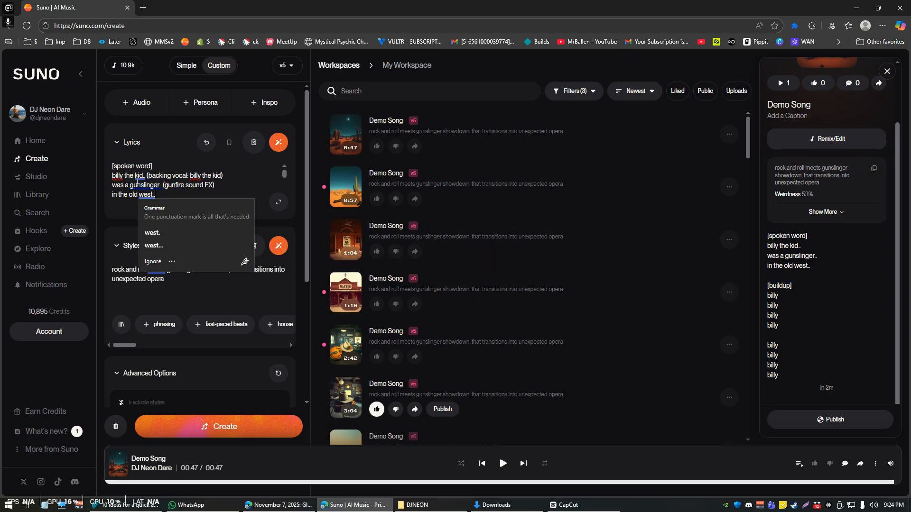
right_click(134, 171)
key(ctrl+a)
key(BackSpace)
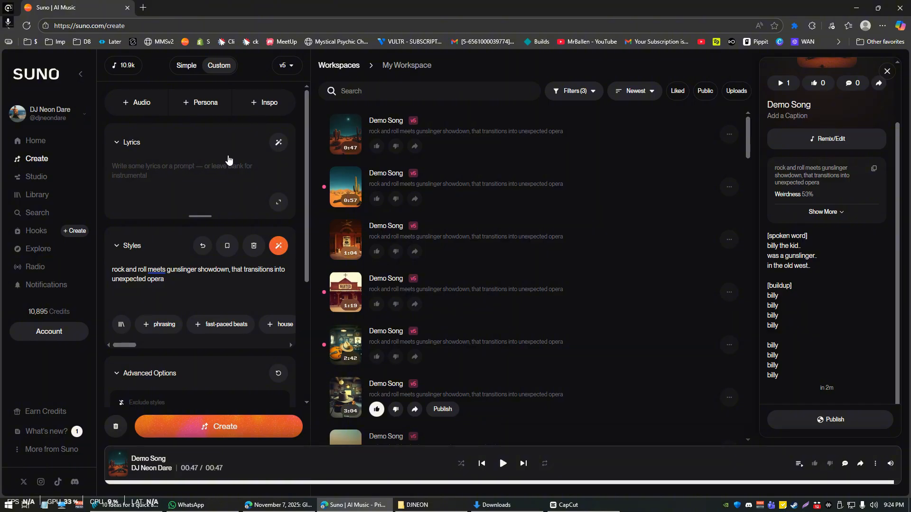
Generate full song lyrics from the prompt "write a song about billy the kid" and use the "Ballad of Billy the Kid" option
click(279, 144)
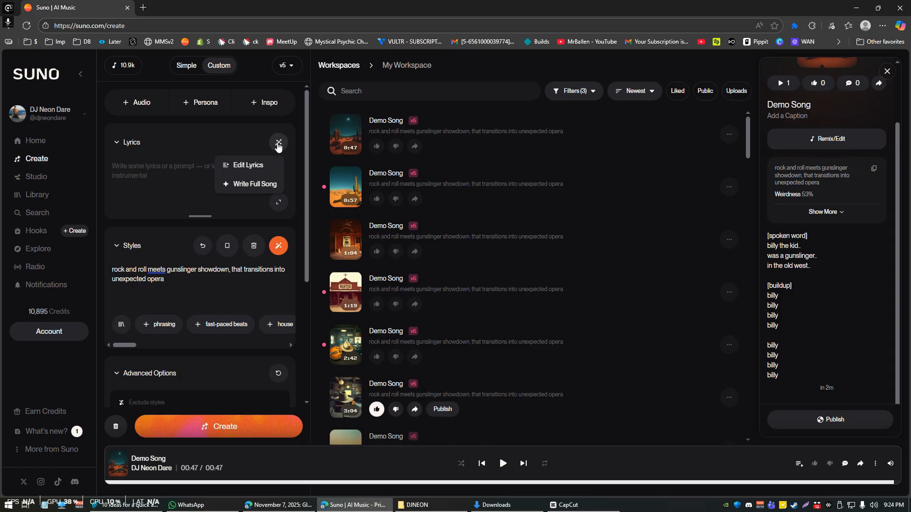
click(247, 185)
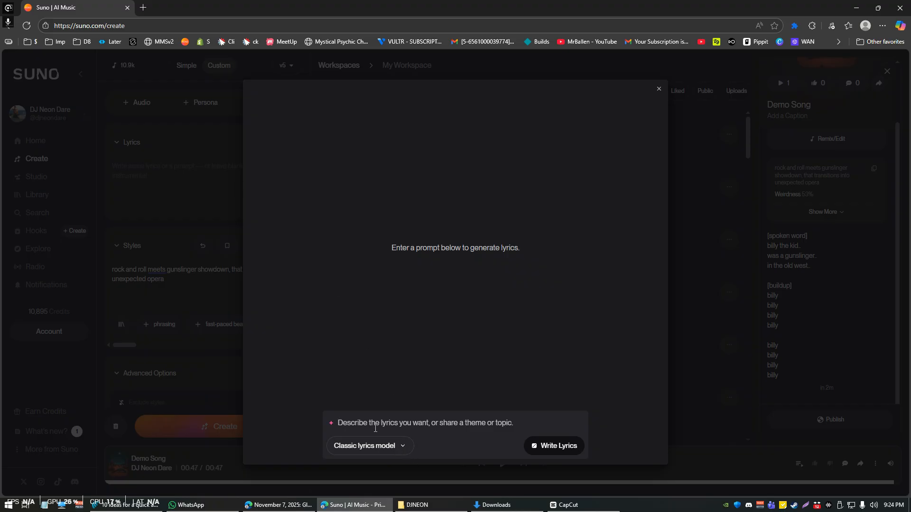
text(write a song a)
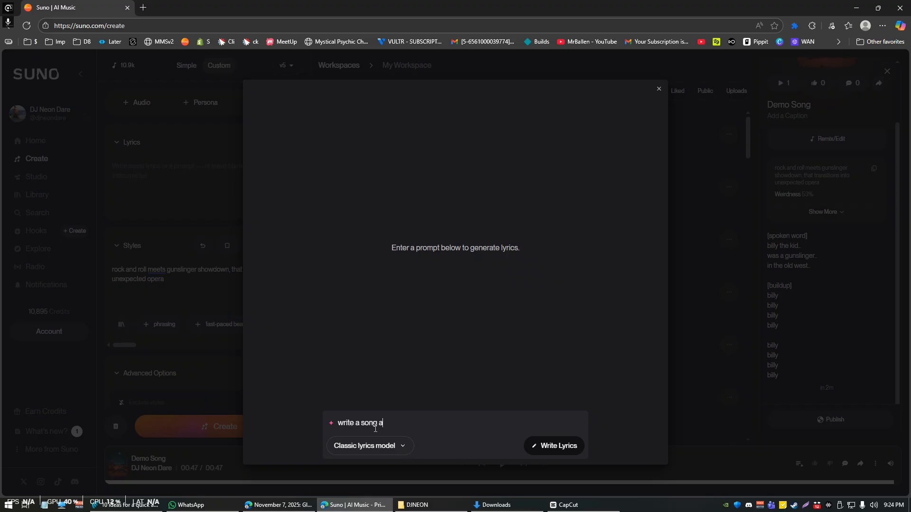
text(bout billy the kid)
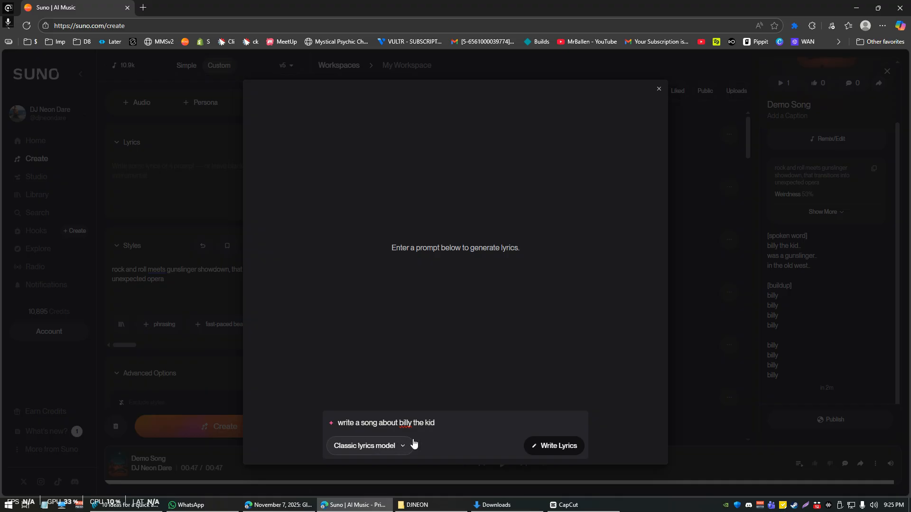
click(546, 455)
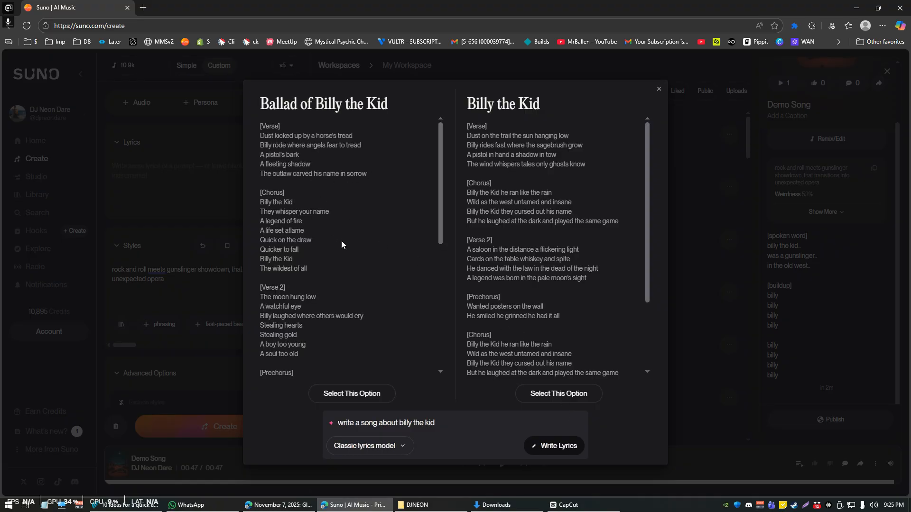
click(350, 394)
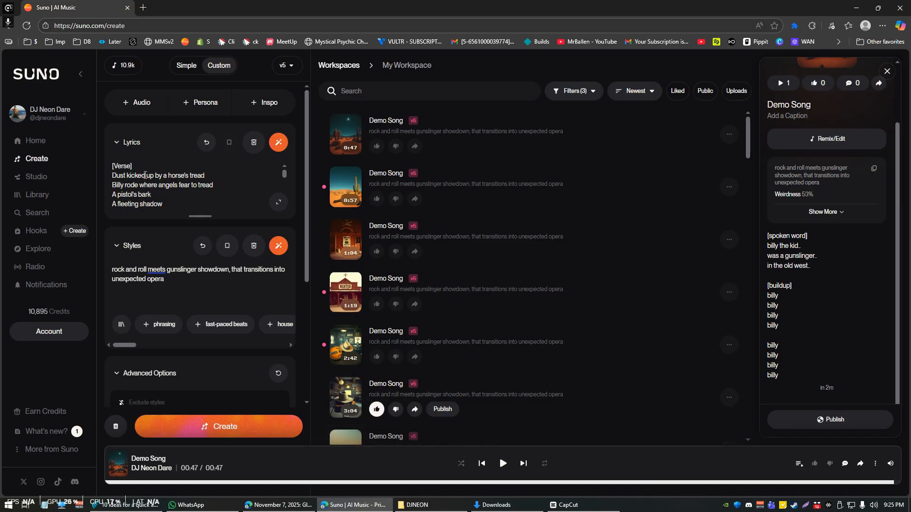
Go through the generated lyrics line by line, from the "[Verse]" tag to the end of the second chorus, examining the structure tags
drag(133, 166, 111, 166)
key(Left)
key(shift+End)
key(Down)
key(Down)
key(Down)
key(Down)
key(Down)
key(Down)
key(Down)
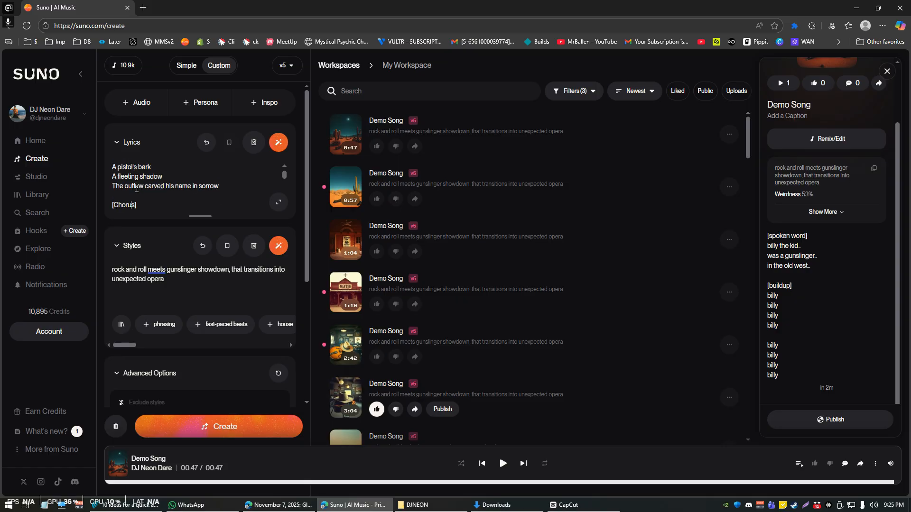
key(Down)
key(Down)
key(Down)
key(Down)
key(Down)
key(Down)
key(Down)
key(Down)
key(Down)
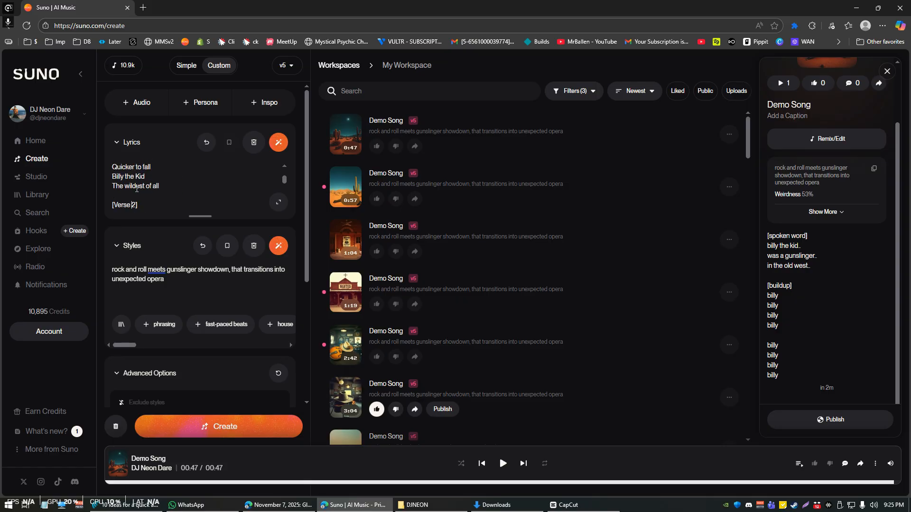
key(Down)
key(Down)
key(Down)
key(Down)
key(Down)
key(Down)
key(Down)
key(Down)
key(Down)
key(Down)
key(Down)
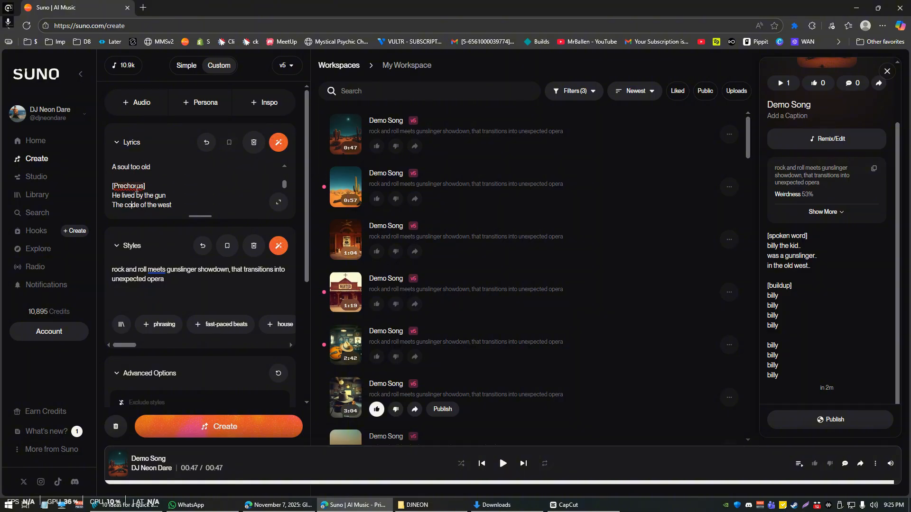
key(Down)
key(Down)
key(Down)
key(Down)
key(Down)
key(Down)
key(Down)
key(Down)
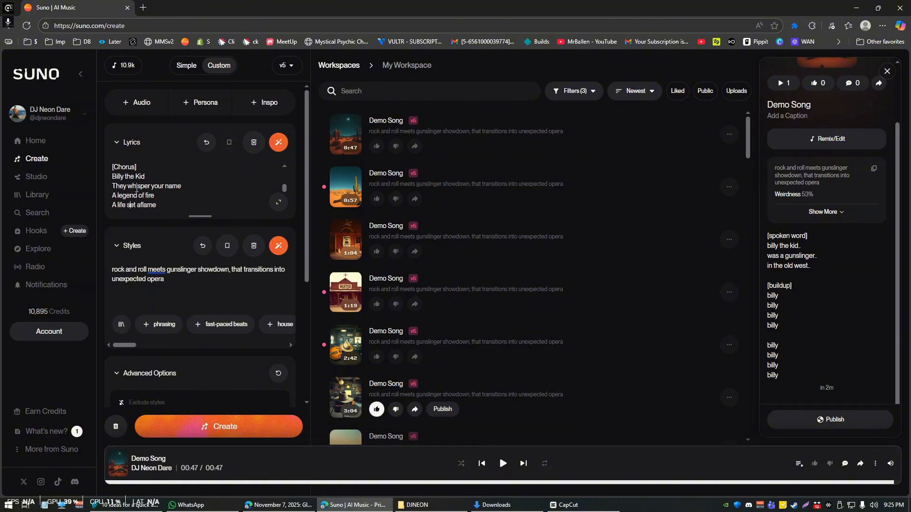
key(Down)
key(Down)
key(Down)
key(Down)
key(Down)
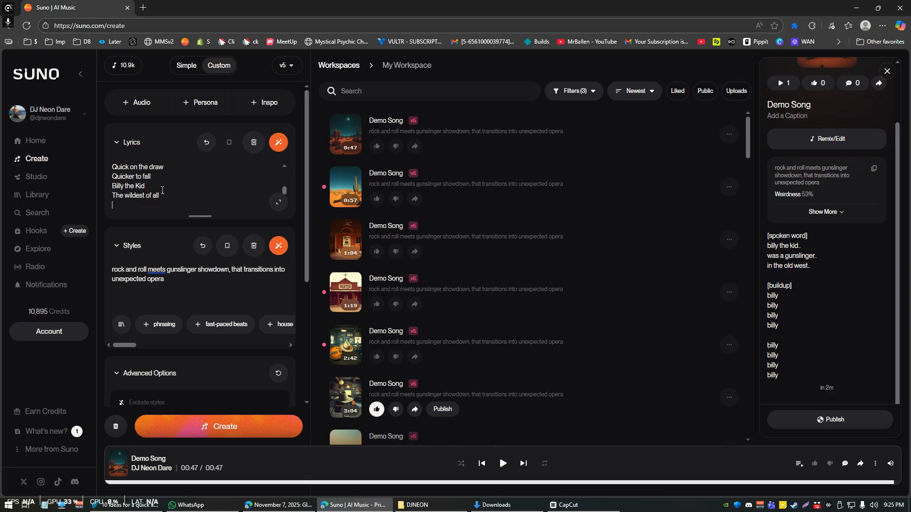
Expand the lyrics editor to view more of the song at once, and collapse it back to its compact size
click(278, 203)
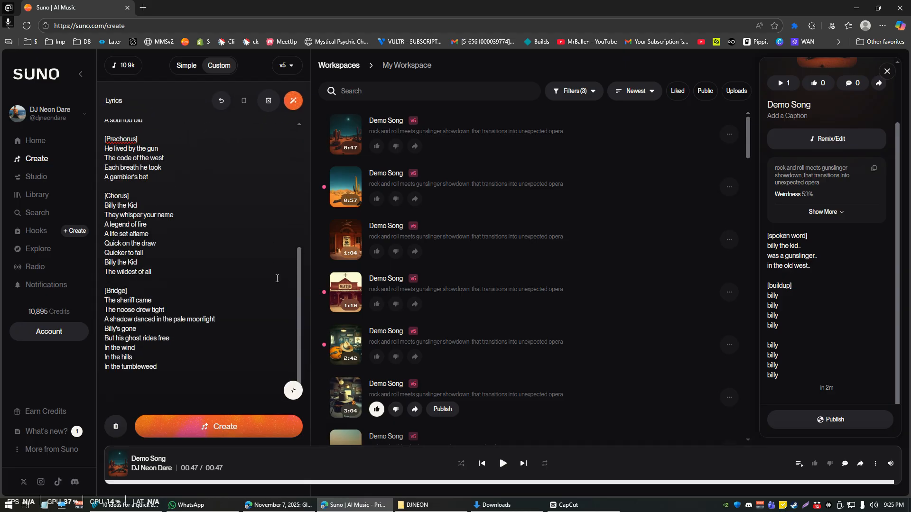
click(295, 398)
click(280, 203)
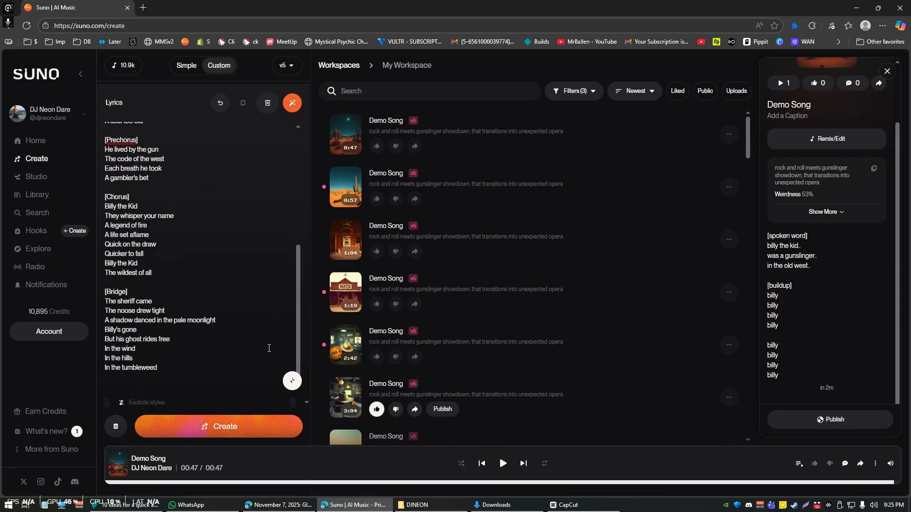
click(289, 394)
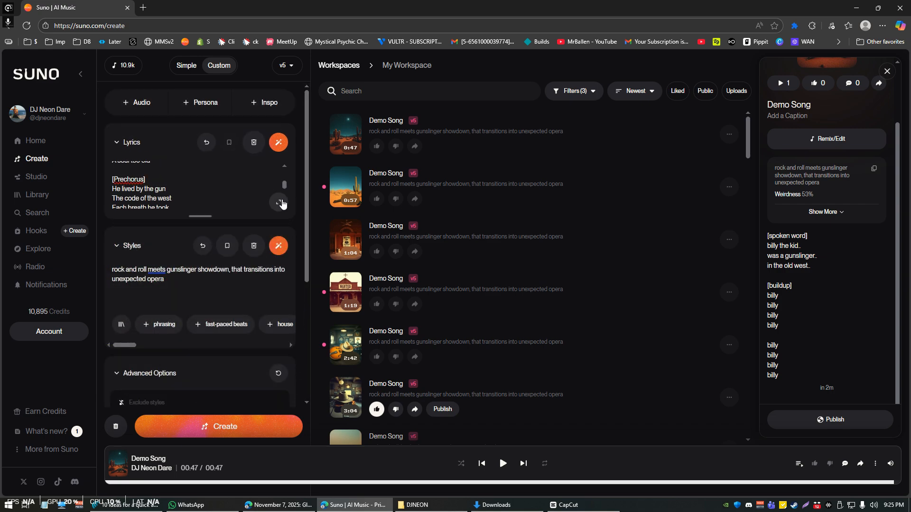
click(279, 203)
click(294, 398)
Change the styles text to "gunslinger showdown that meets opera" and generate songs from the new lyrics
drag(166, 270, 112, 269)
key(BackSpace)
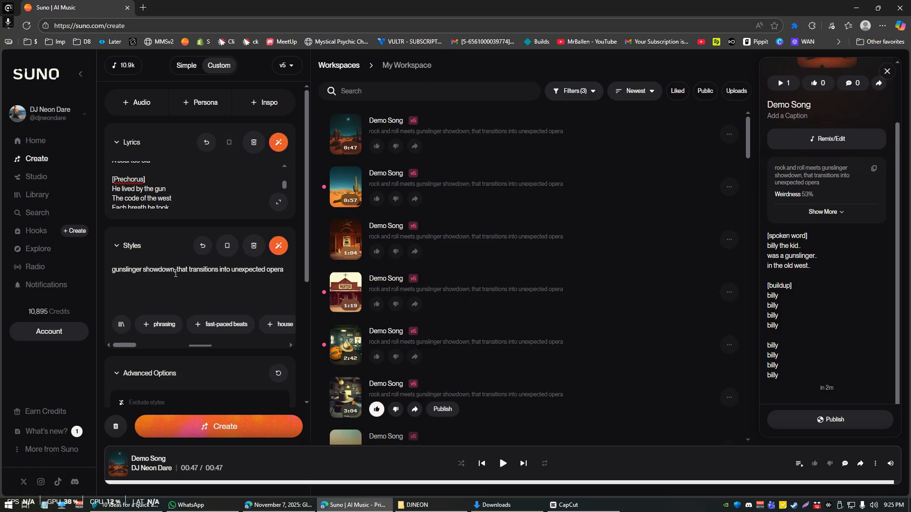
drag(175, 273, 263, 277)
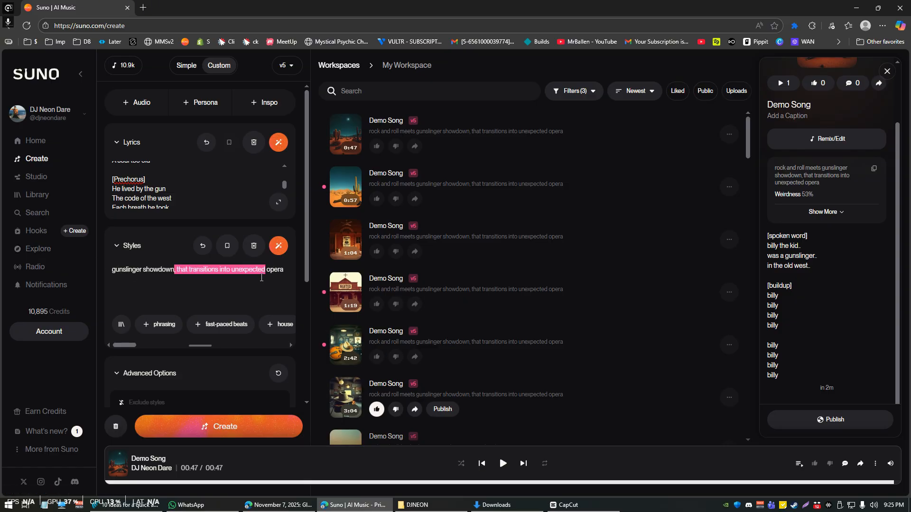
key(BackSpace)
text(that meets)
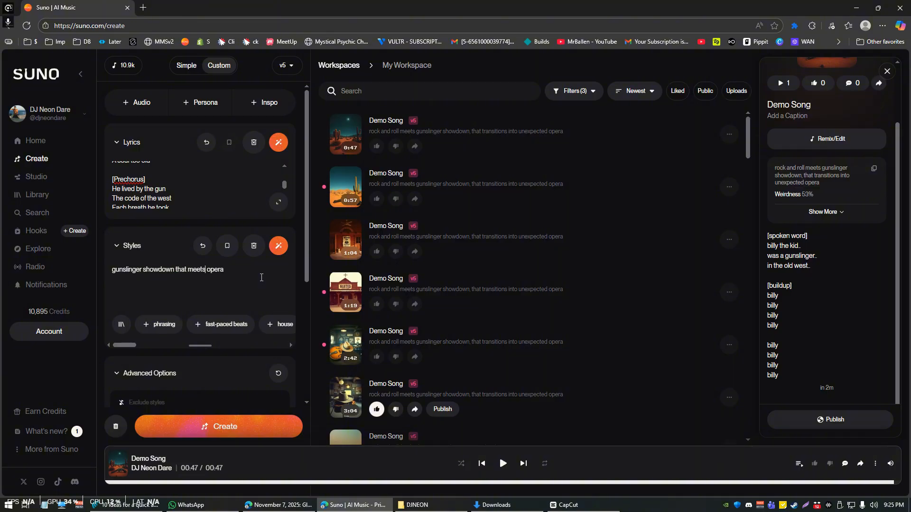
click(198, 427)
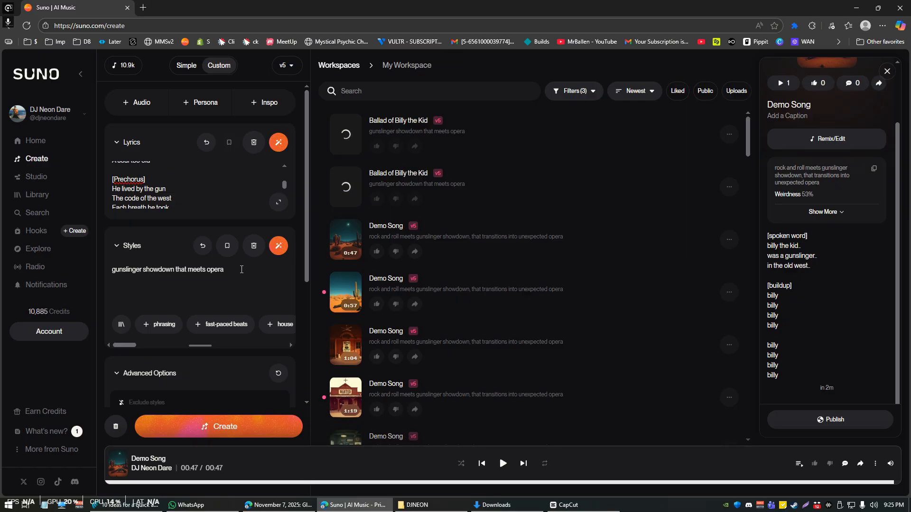
Switch Lyrics Mode to Auto in the advanced options and check how the lyrics section changes
scroll(149, 195, up, 5)
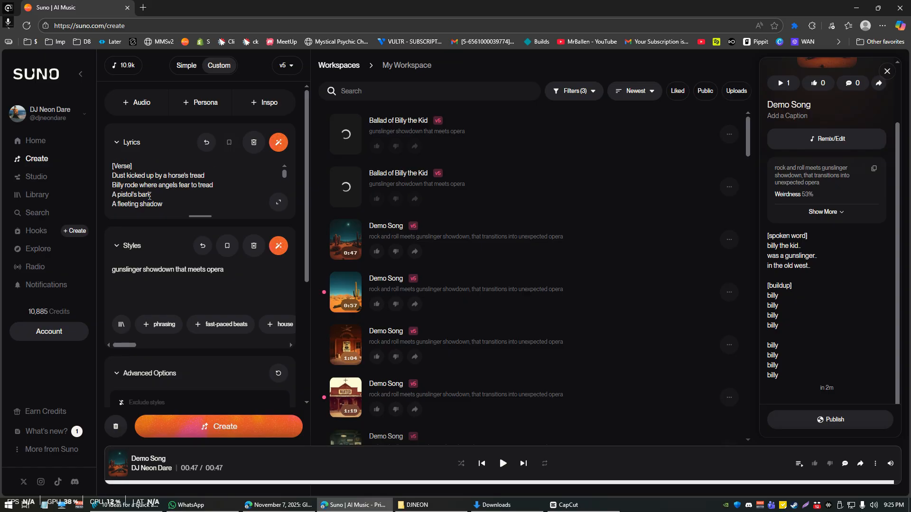
scroll(207, 350, down, 3)
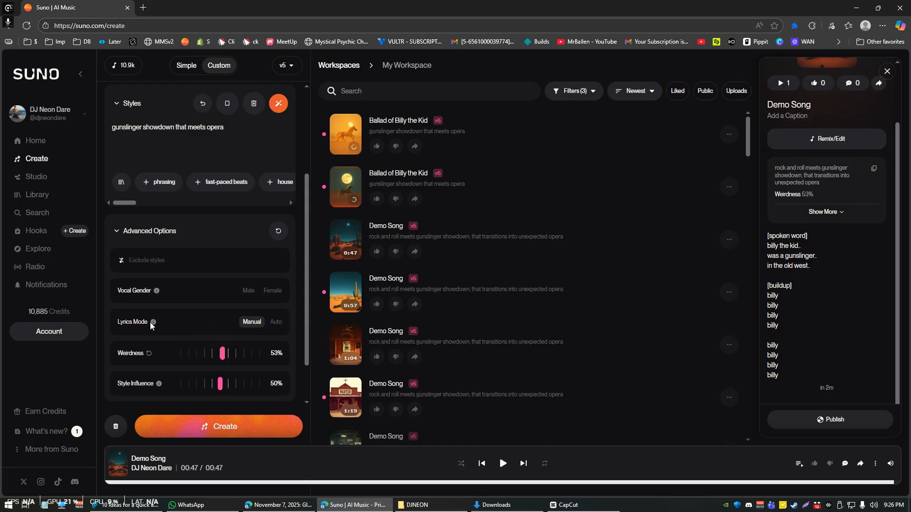
mouse_move(154, 323)
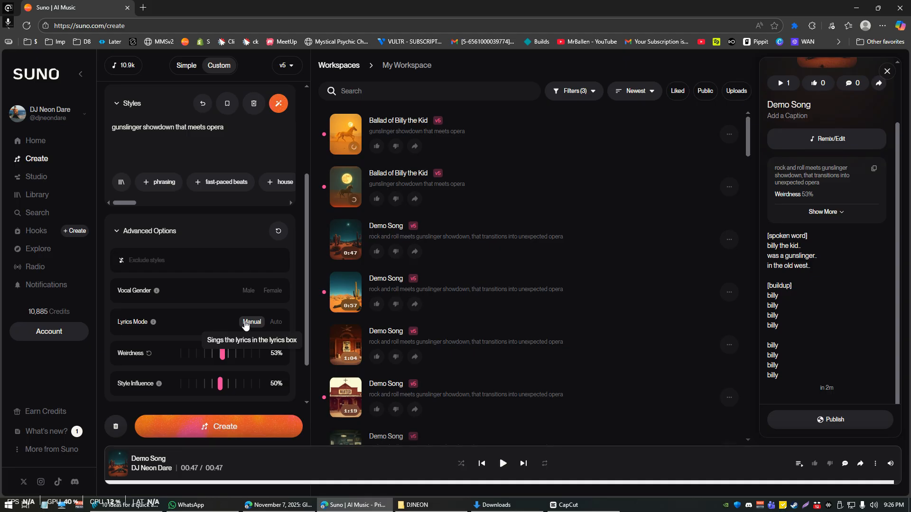
click(271, 324)
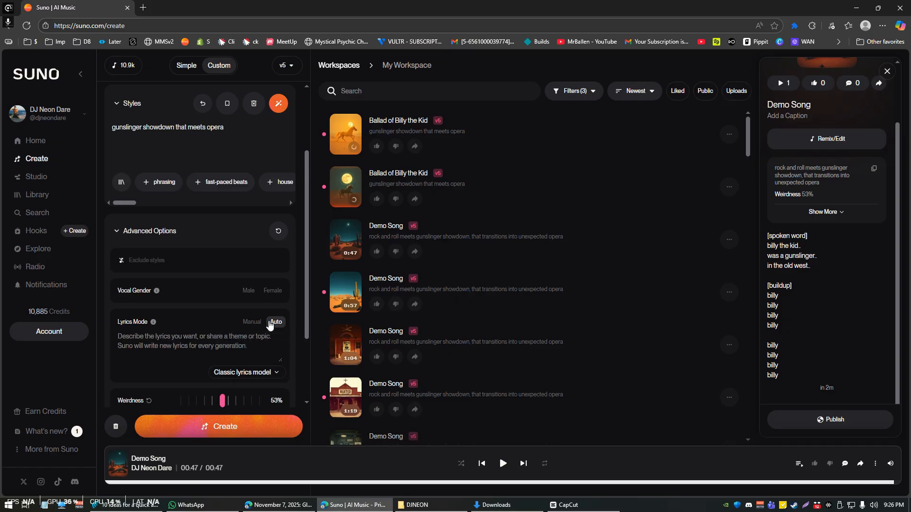
scroll(225, 292, up, 2)
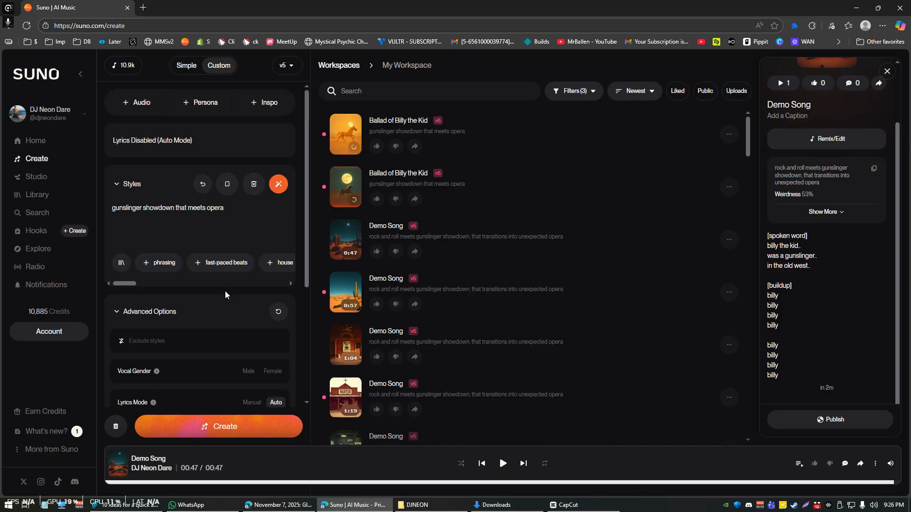
Describe the automatic lyrics as "a unicorn song" and generate songs with the "gunslinger showdown that meets opera" style
scroll(224, 306, down, 2)
scroll(228, 320, up, 2)
scroll(207, 283, down, 2)
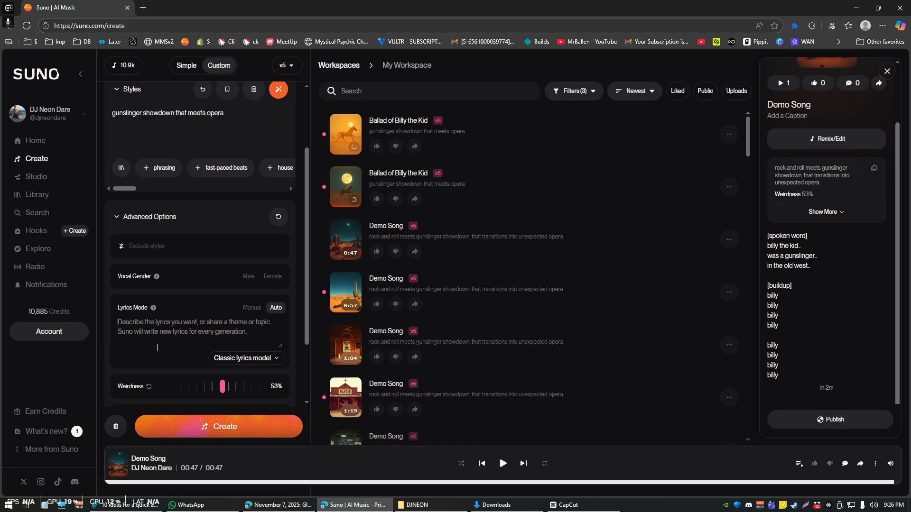
text(a unicorn song)
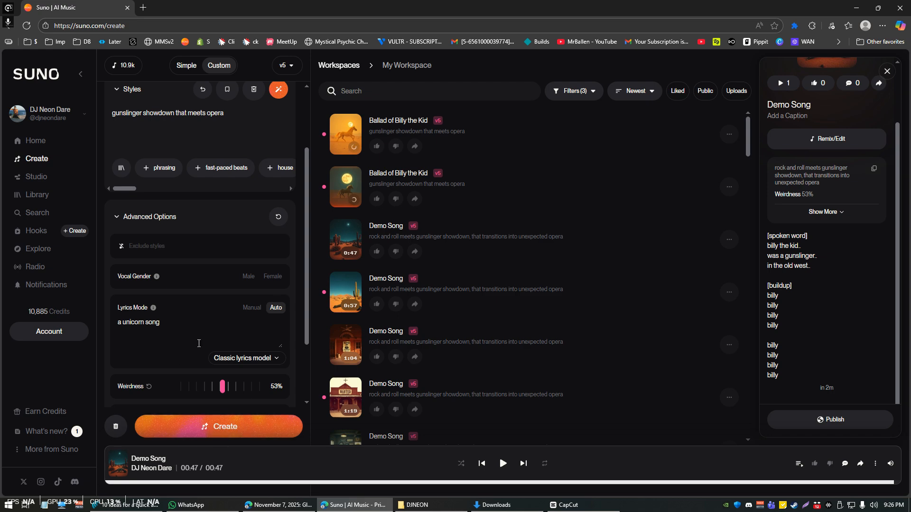
scroll(240, 215, up, 2)
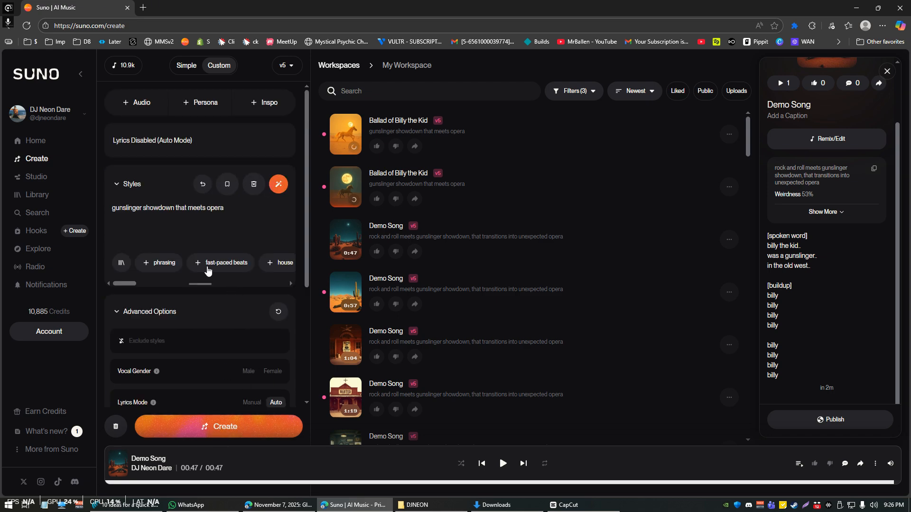
scroll(207, 271, down, 2)
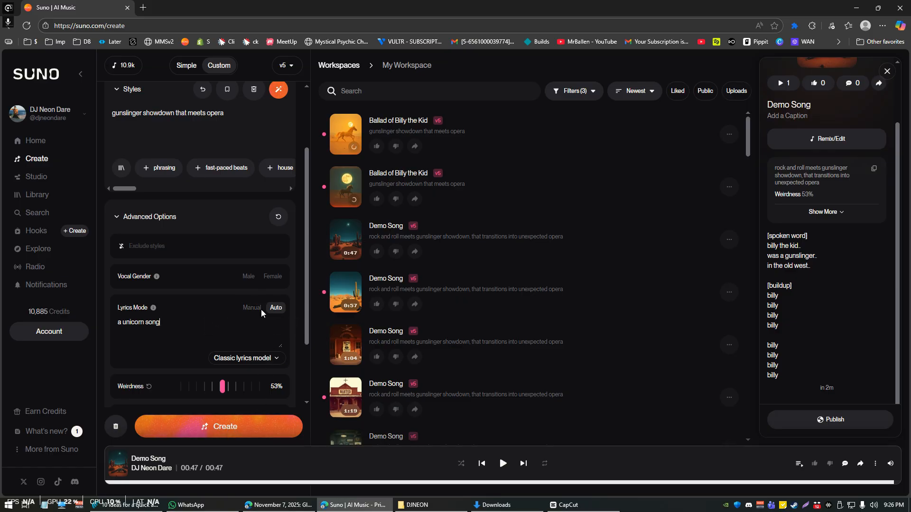
click(231, 424)
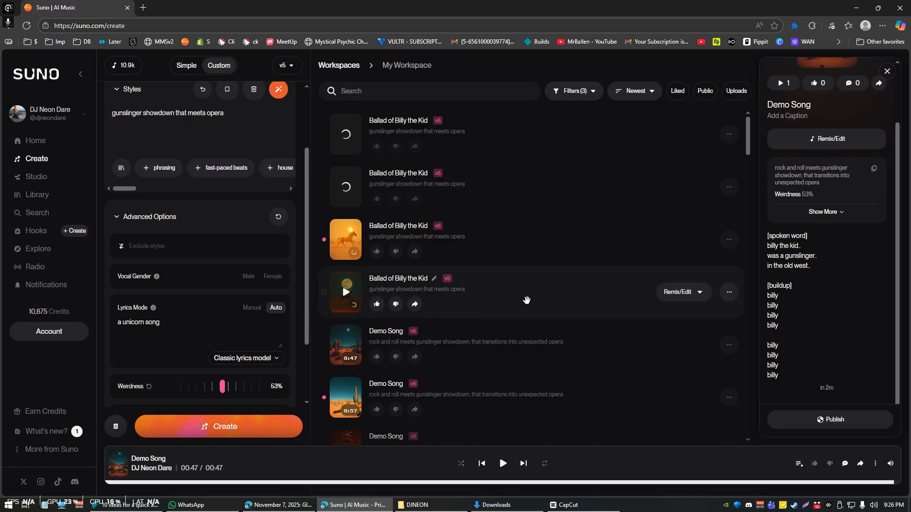
Play and like the "Ballad of Billy the Kid" version with the moonlit cover
click(525, 301)
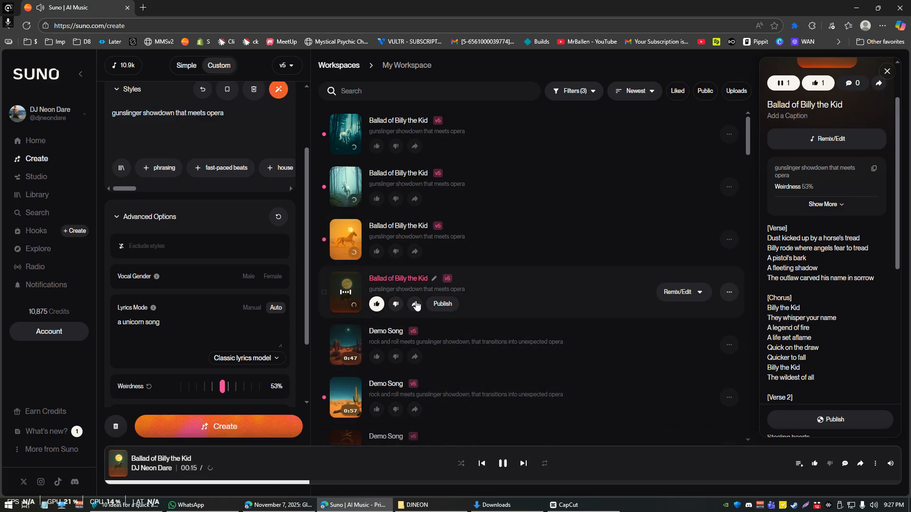
key(Print)
drag(357, 299, 484, 283)
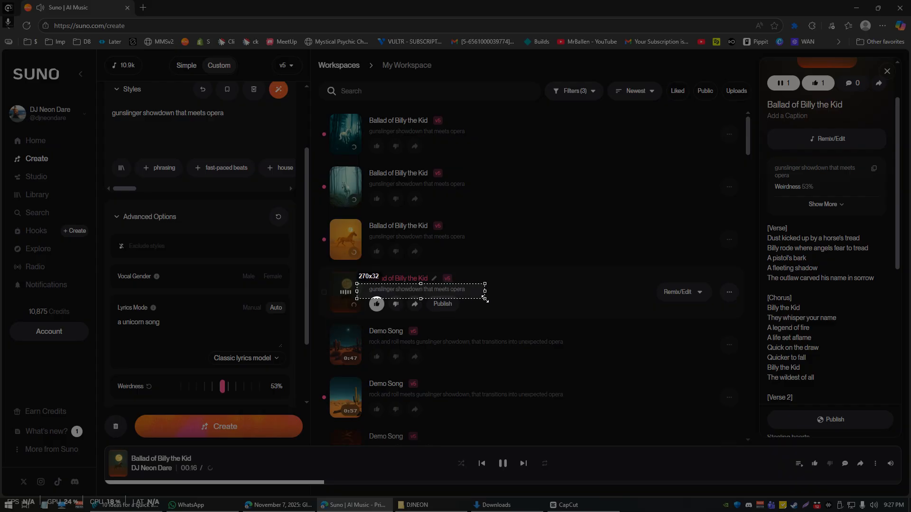
key(Escape)
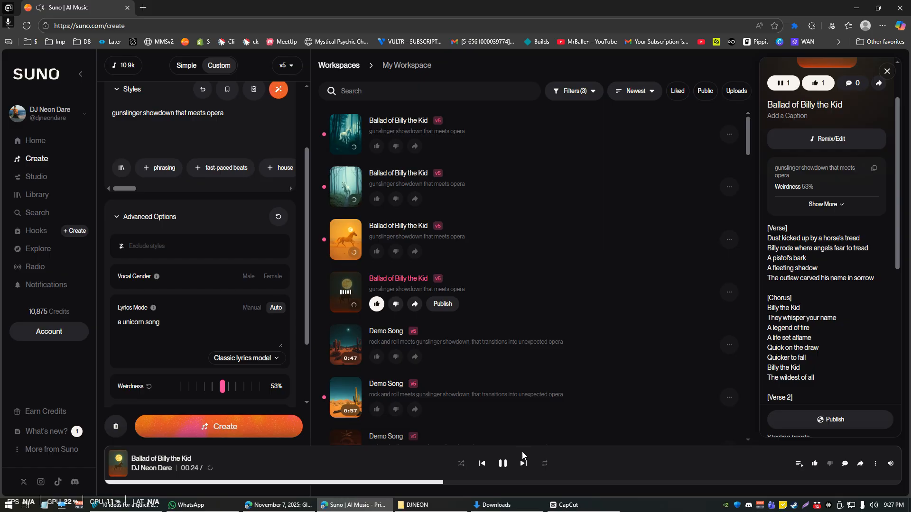
Follow the first verse of the playing song line by line in its lyrics, and pause playback
drag(768, 228, 876, 282)
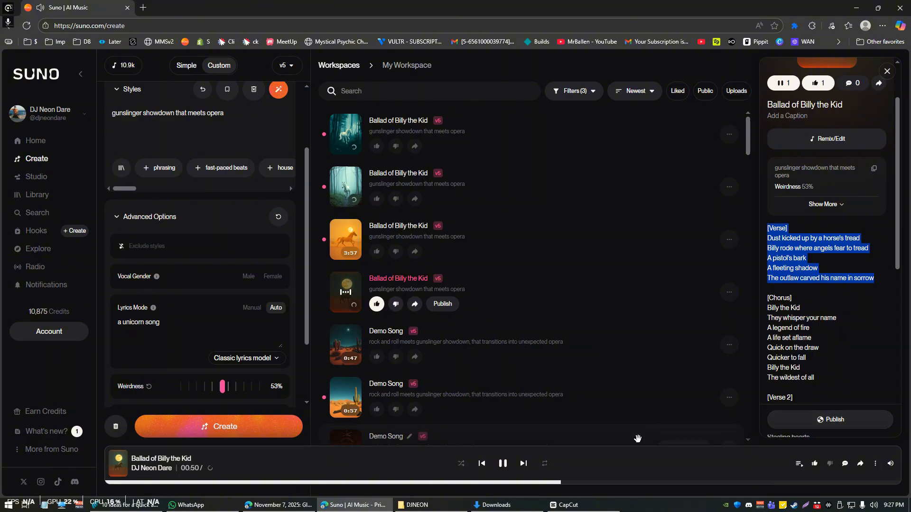
triple_click(794, 239)
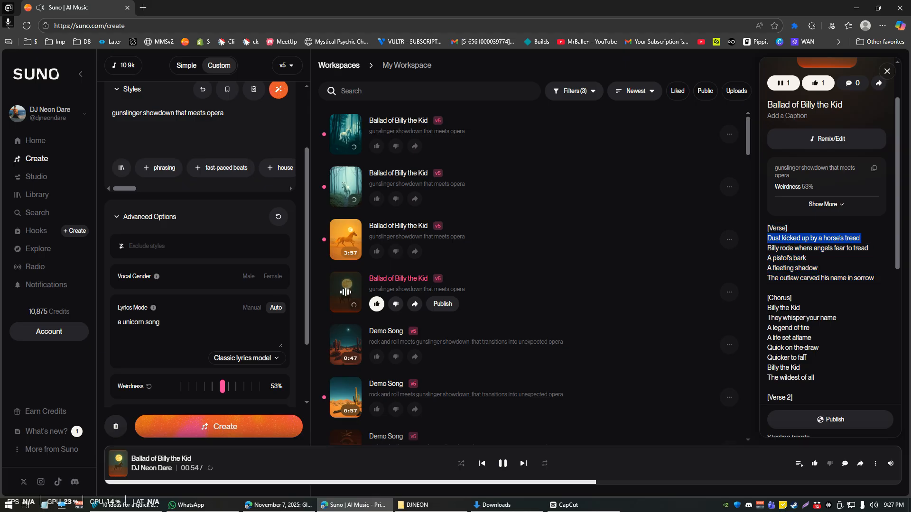
triple_click(791, 249)
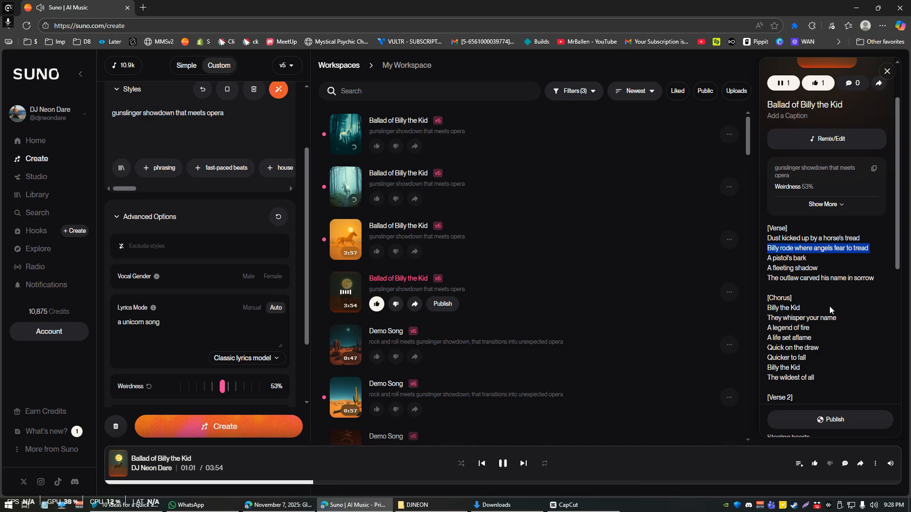
triple_click(795, 260)
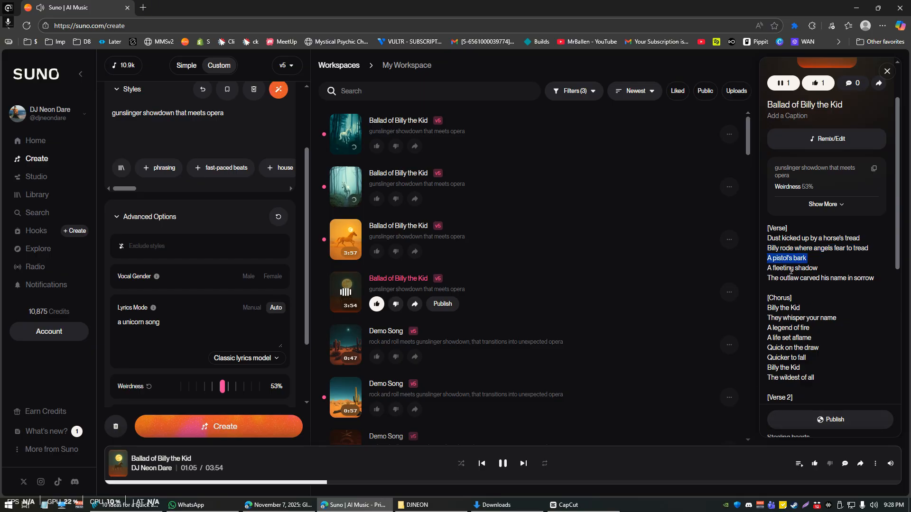
triple_click(791, 270)
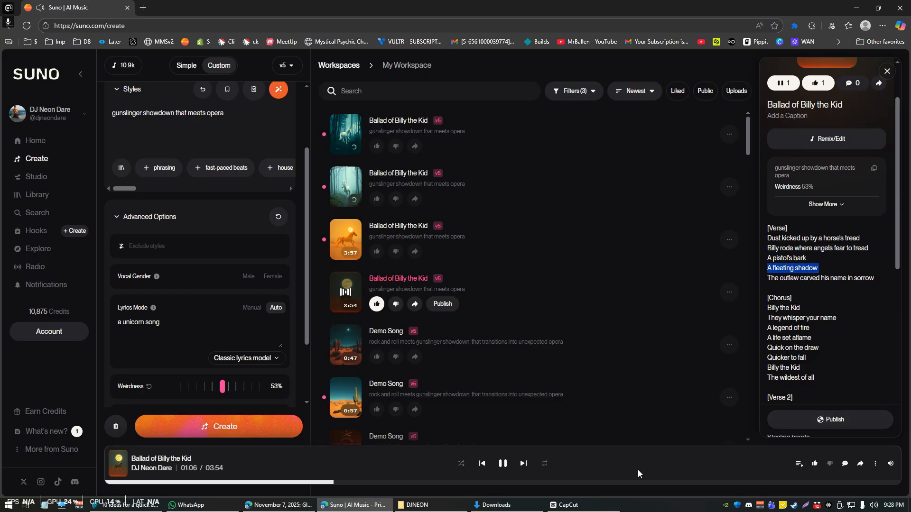
click(502, 467)
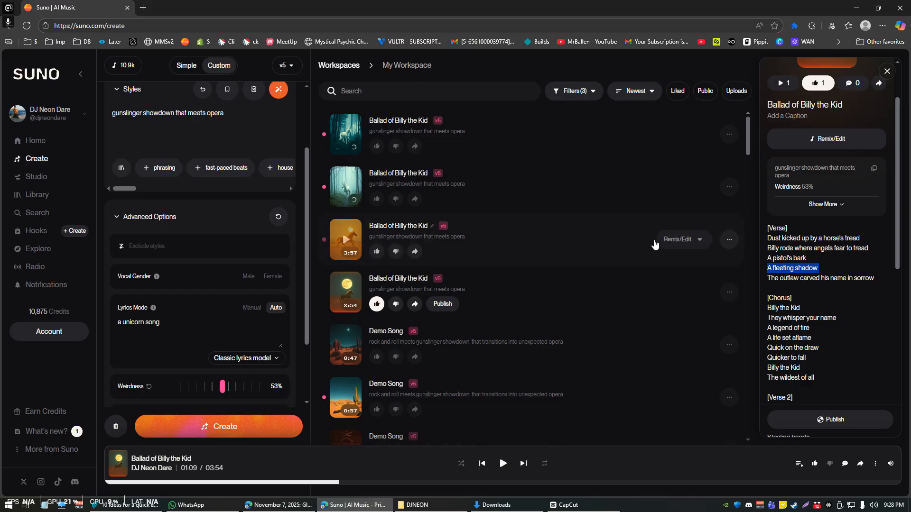
Open the two new unicorn songs and examine their generated lyrics from verse to bridge, comparing them with the styles text
click(517, 177)
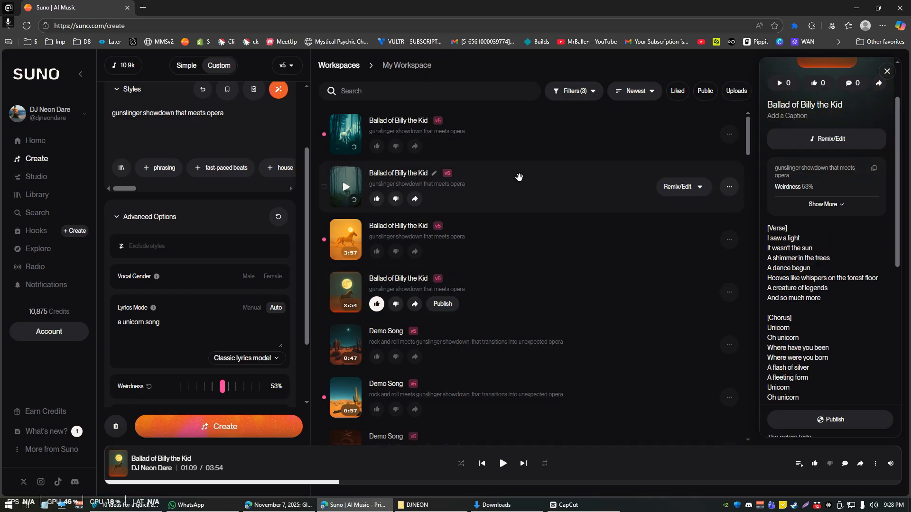
click(530, 150)
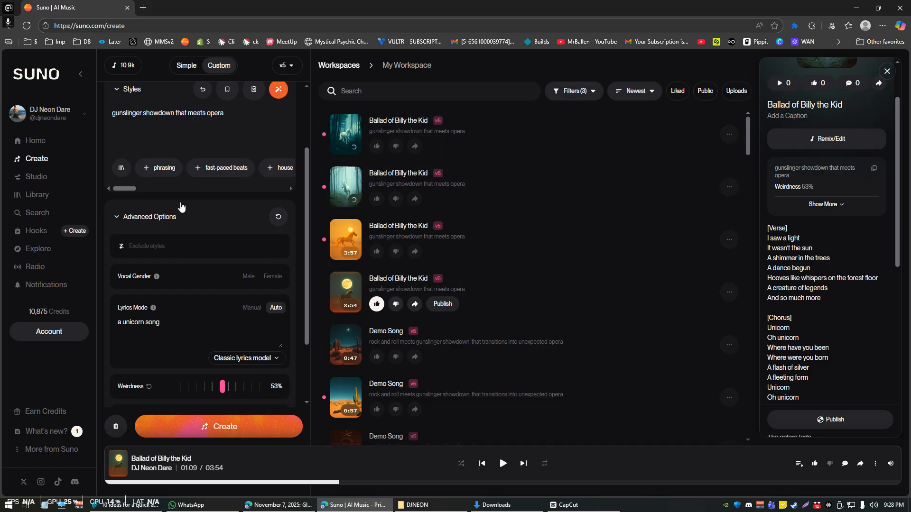
scroll(172, 142, up, 1)
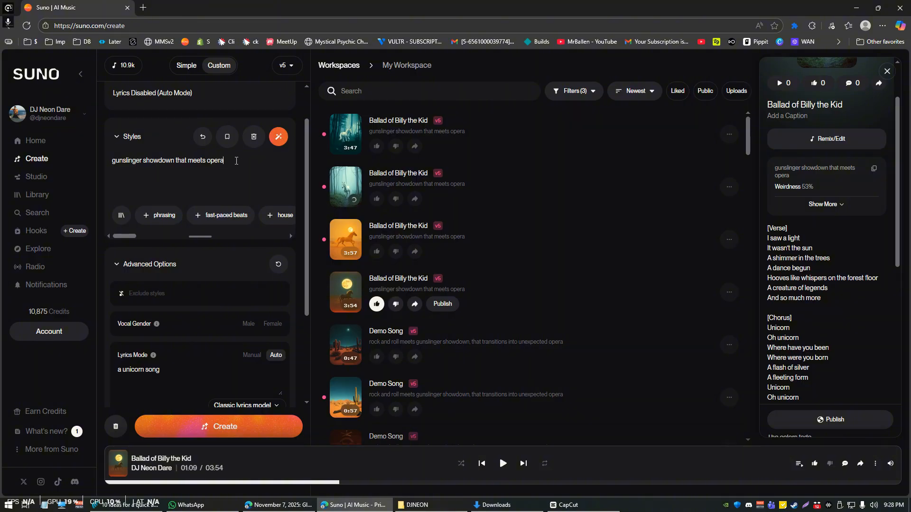
drag(240, 161, 114, 159)
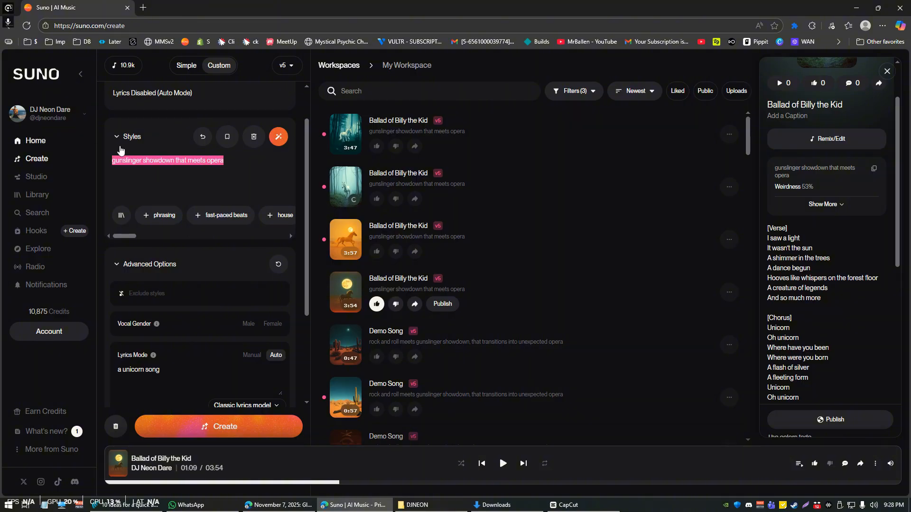
click(515, 190)
scroll(805, 289, down, 2)
scroll(804, 294, down, 5)
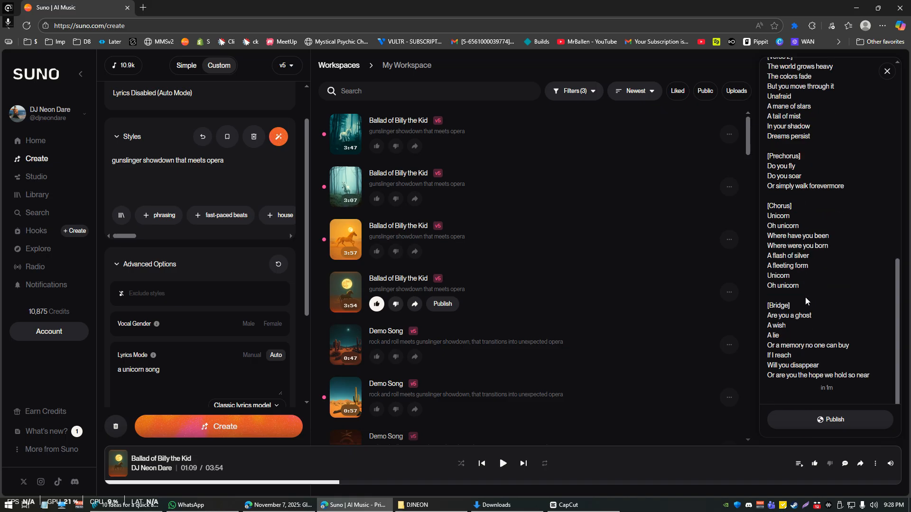
scroll(774, 247, up, 3)
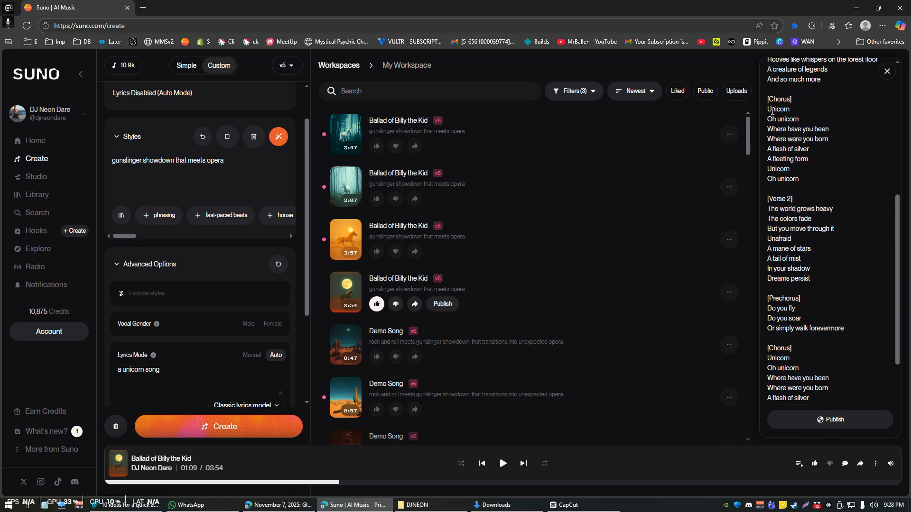
drag(770, 109, 807, 160)
scroll(821, 212, up, 5)
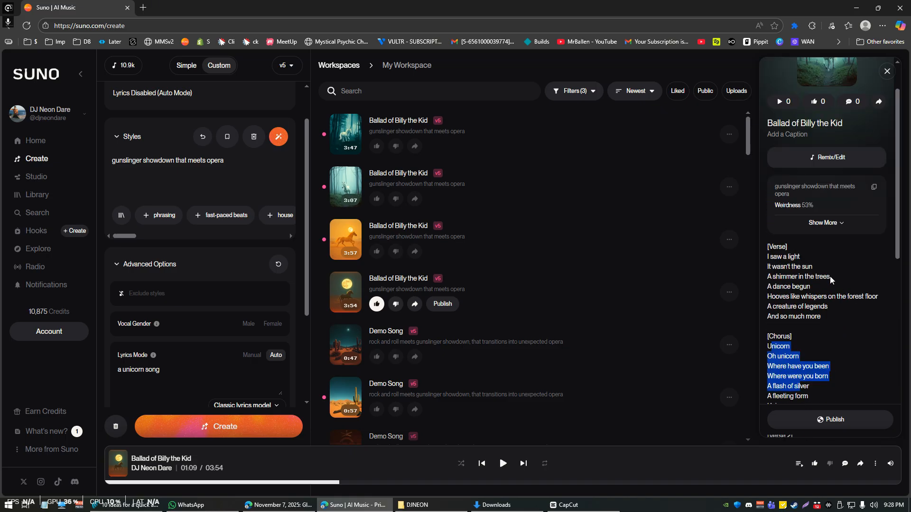
Review the creation settings from styles through Lyrics Mode, Weirdness and Style Influence to the song title and save location
scroll(246, 293, up, 1)
scroll(213, 275, down, 2)
scroll(213, 274, down, 1)
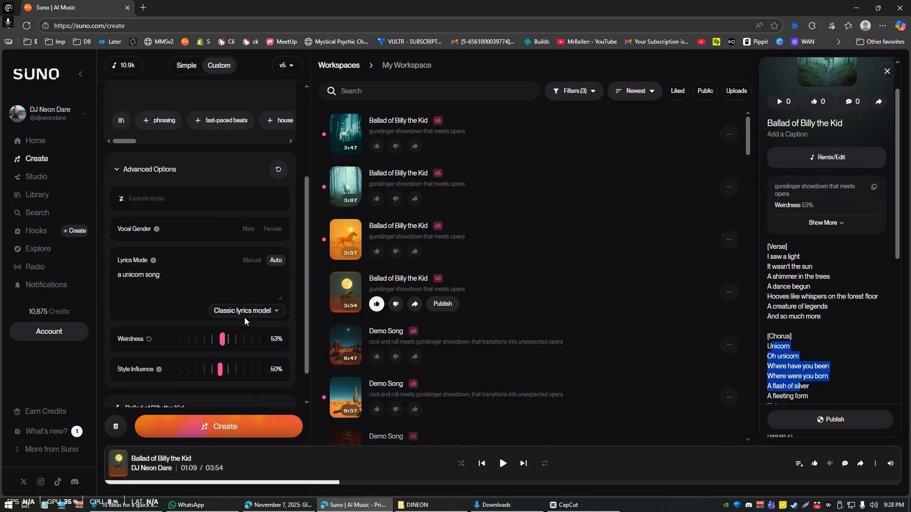
scroll(245, 318, down, 1)
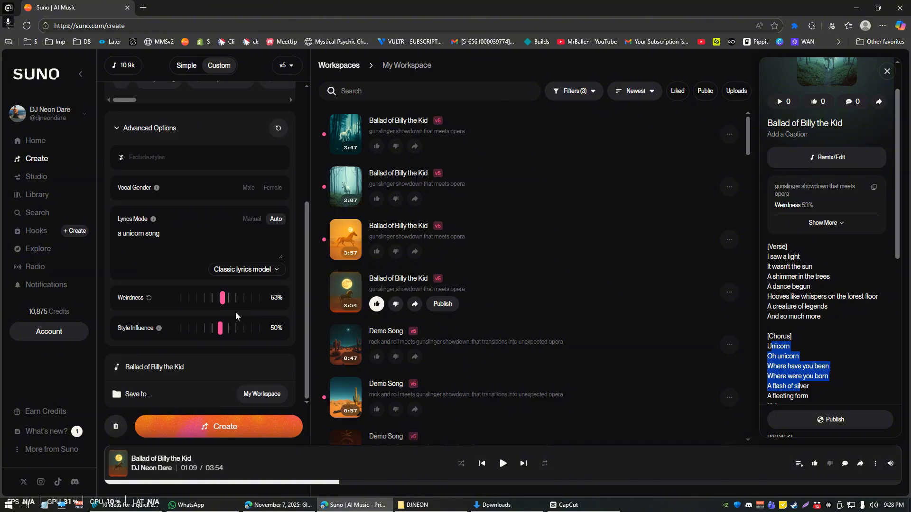
scroll(195, 225, up, 4)
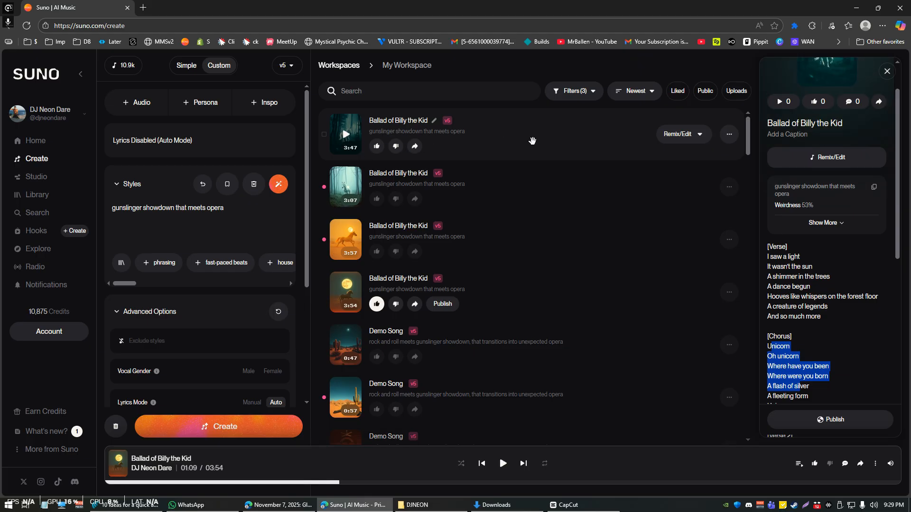
Highlight the end of the unicorn song's first verse, and play the newest unicorn song for a few seconds
drag(791, 297, 802, 316)
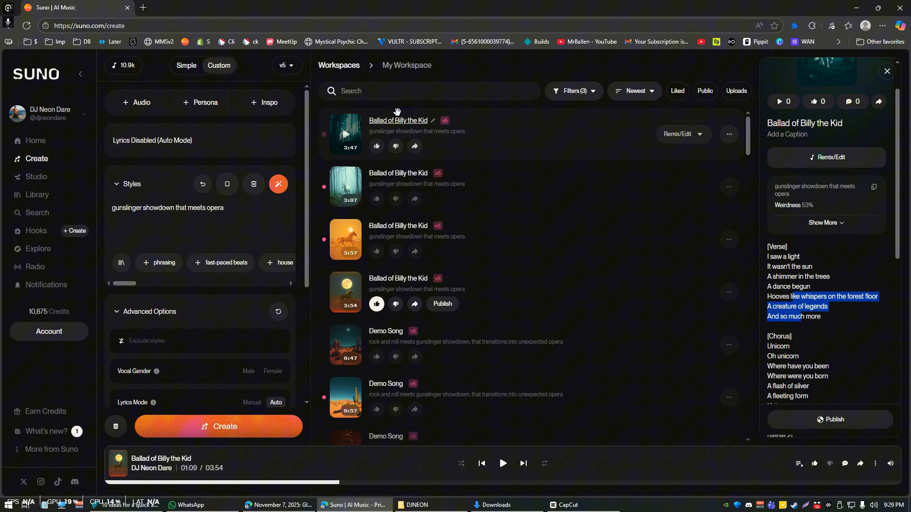
click(345, 136)
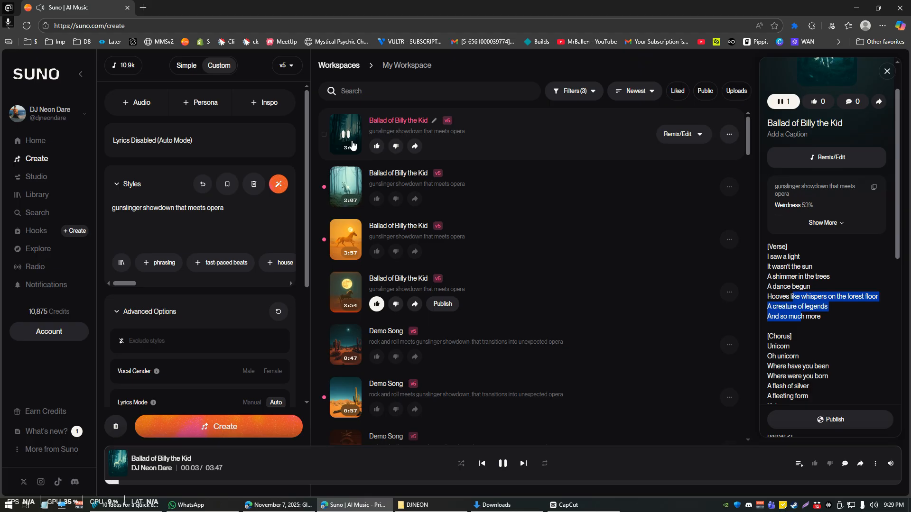
click(352, 143)
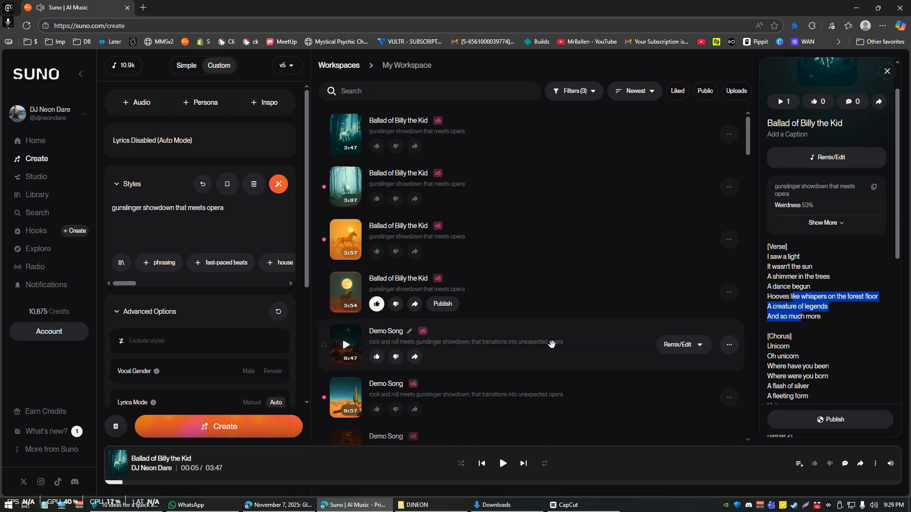
Restart the liked "Ballad of Billy the Kid" song, listen to its opening, and pause it at about 00:27
click(346, 294)
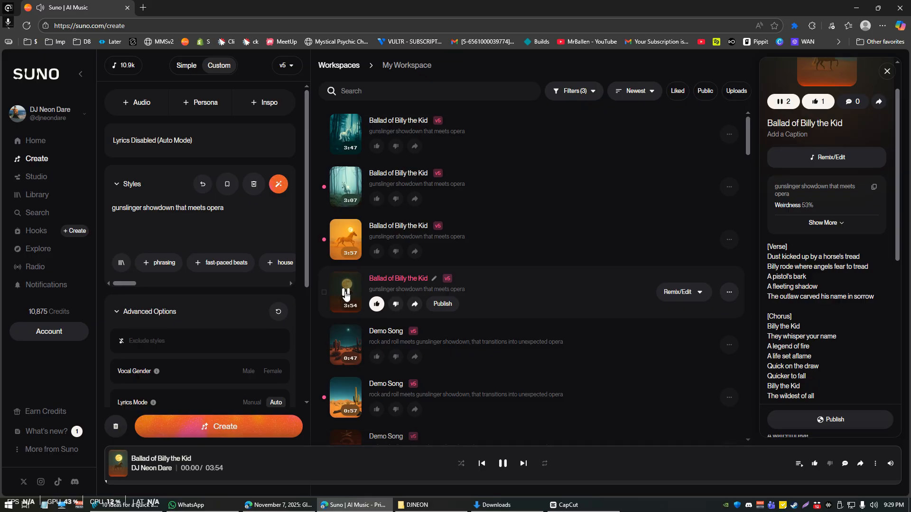
click(346, 294)
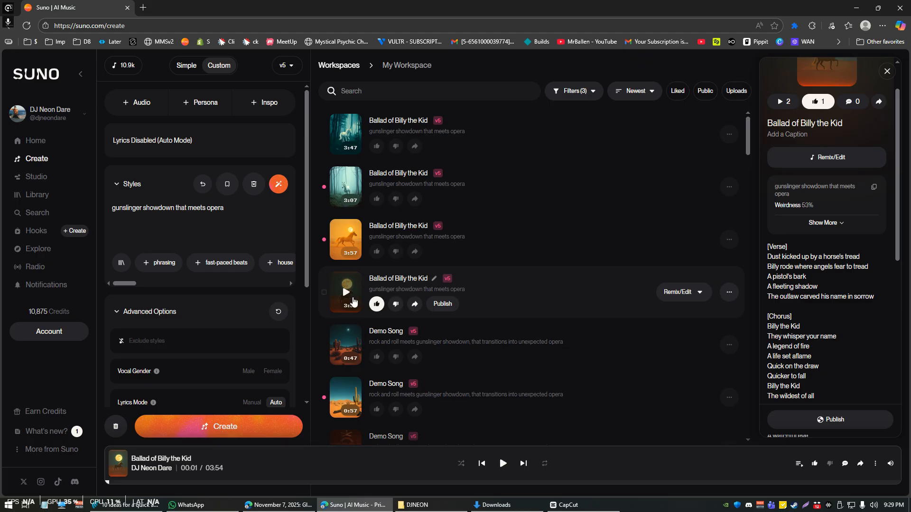
click(346, 293)
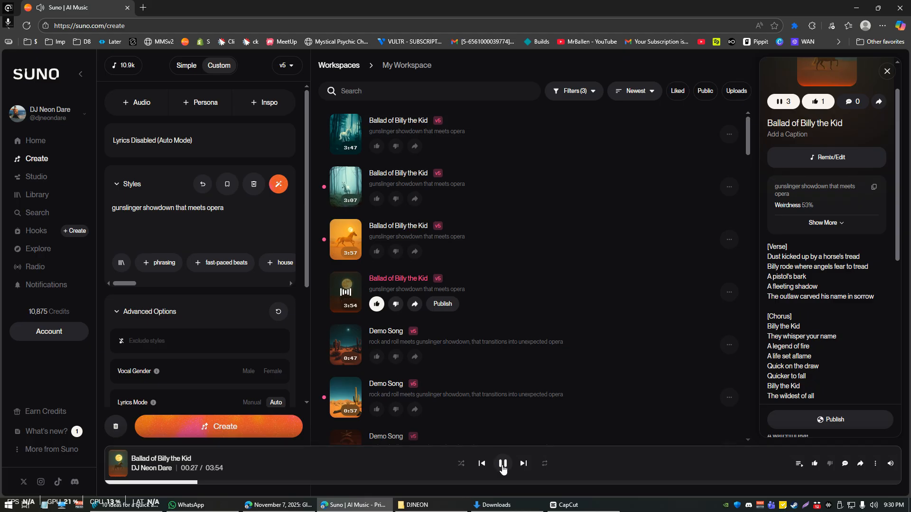
click(504, 470)
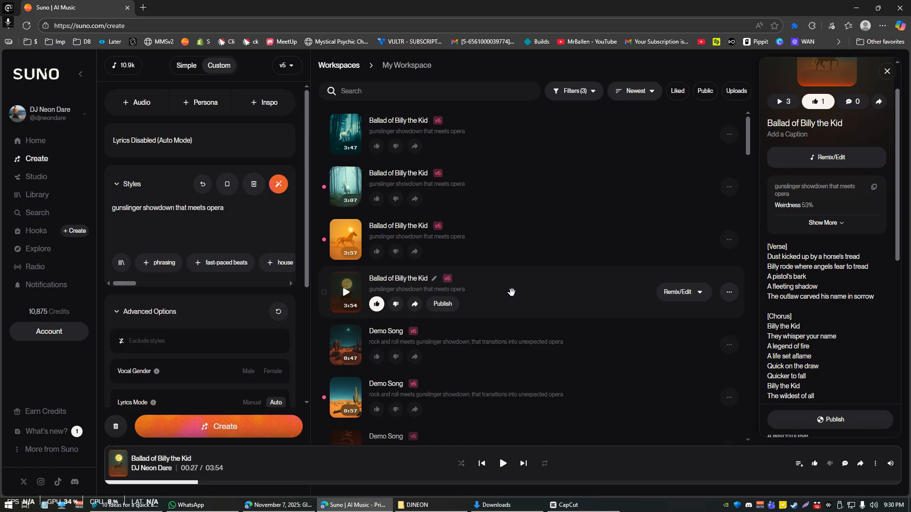
Load the liked "Ballad of Billy the Kid" song as source audio for creation and switch its mode to Extend
drag(511, 291, 205, 155)
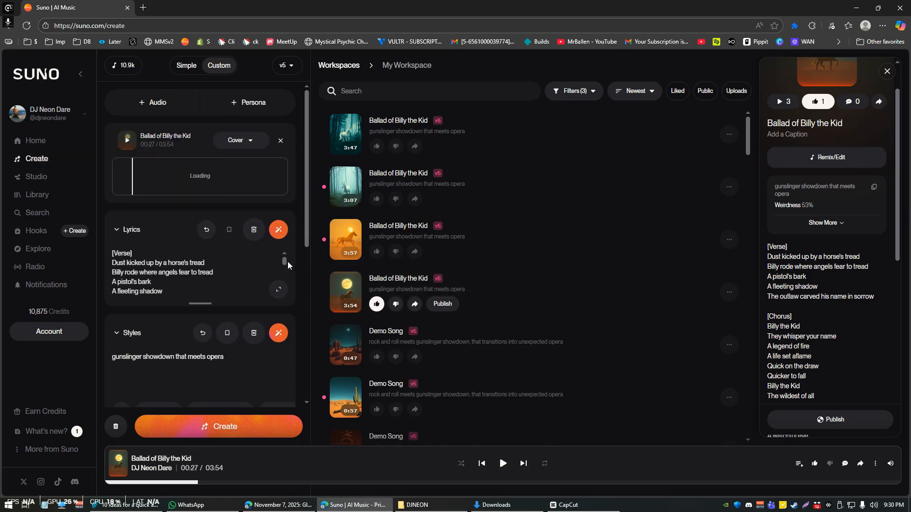
click(238, 141)
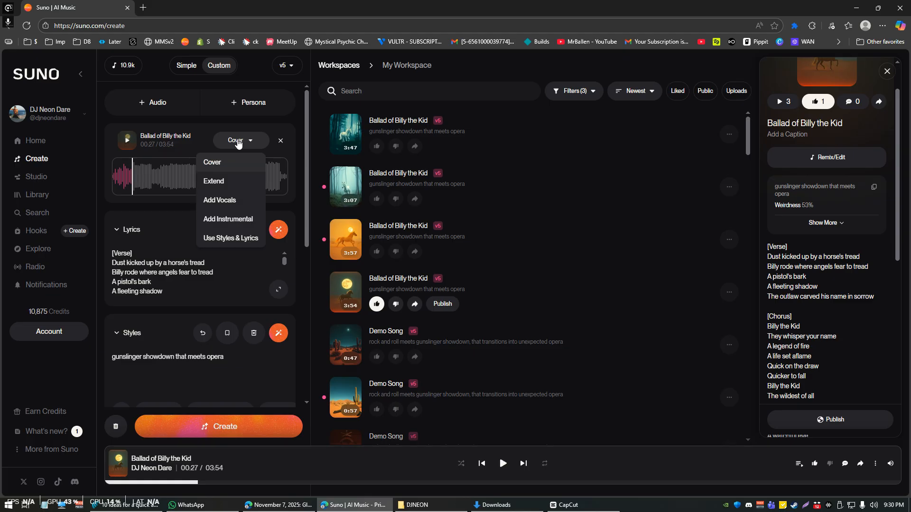
click(223, 179)
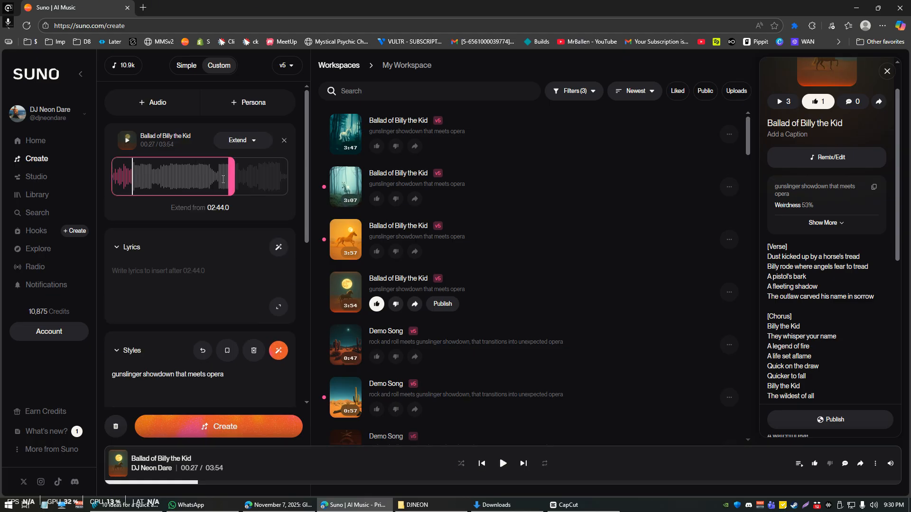
click(731, 295)
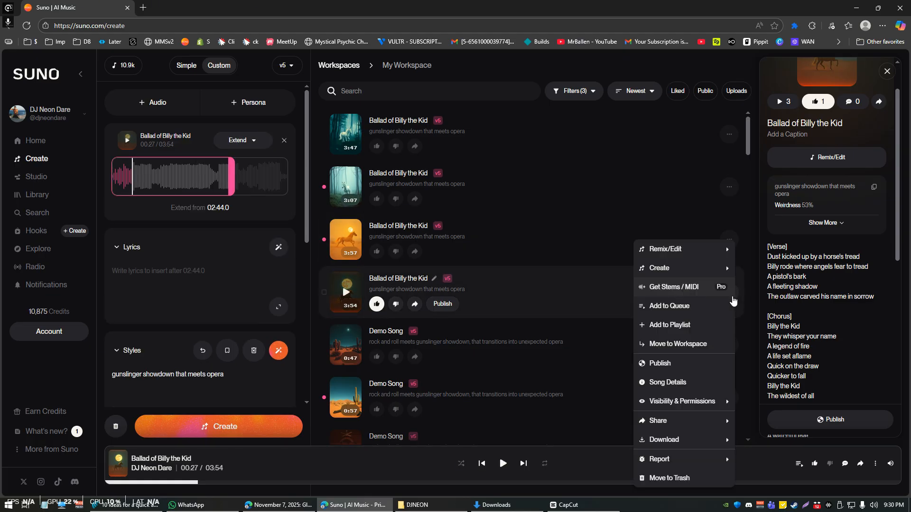
mouse_move(676, 250)
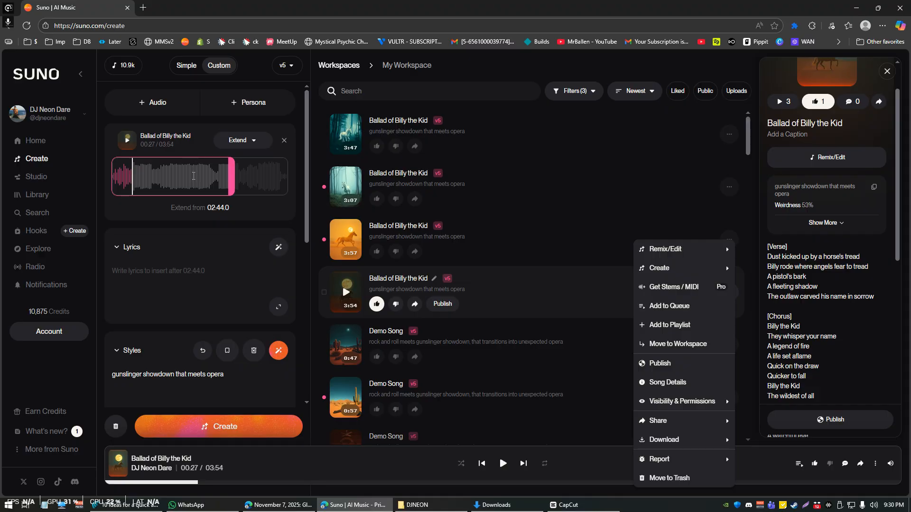
click(146, 209)
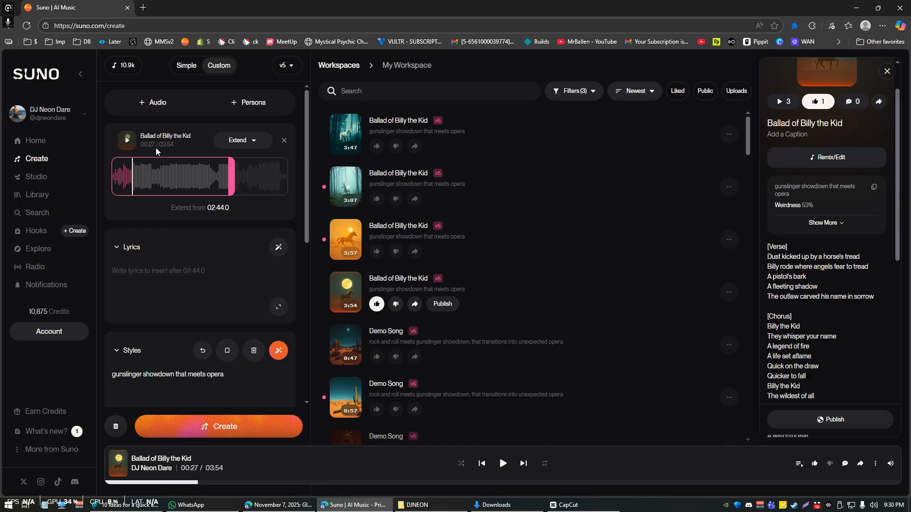
Set the extension start point of the loaded "Ballad of Billy the Kid" song to 00:27.0
click(210, 208)
key(Delete)
text(0)
key(shift+End)
text(:27.0)
click(140, 204)
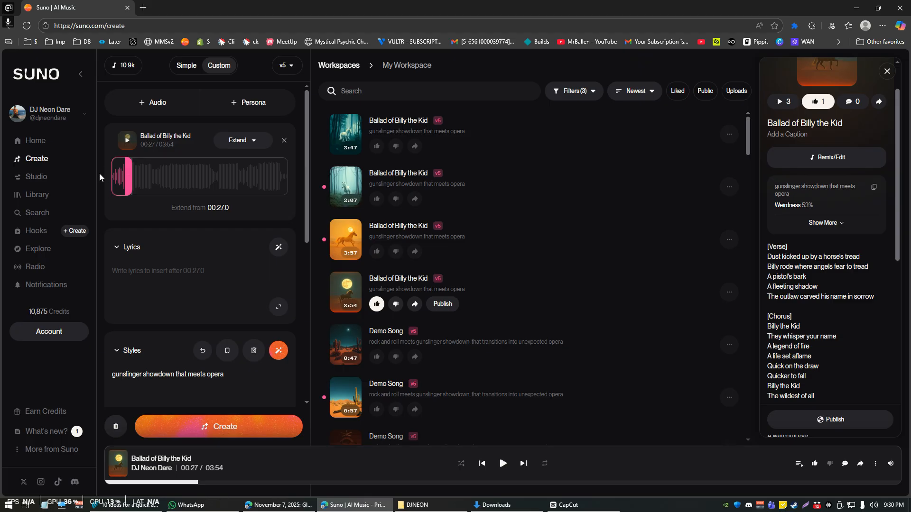
mouse_move(128, 177)
mouse_down()
mouse_move(200, 188)
mouse_move(132, 183)
mouse_up()
click(218, 208)
text(27)
key(Return)
Replace the style description with "high energy kpop song" and generate the extension
scroll(152, 294, down, 1)
triple_click(163, 327)
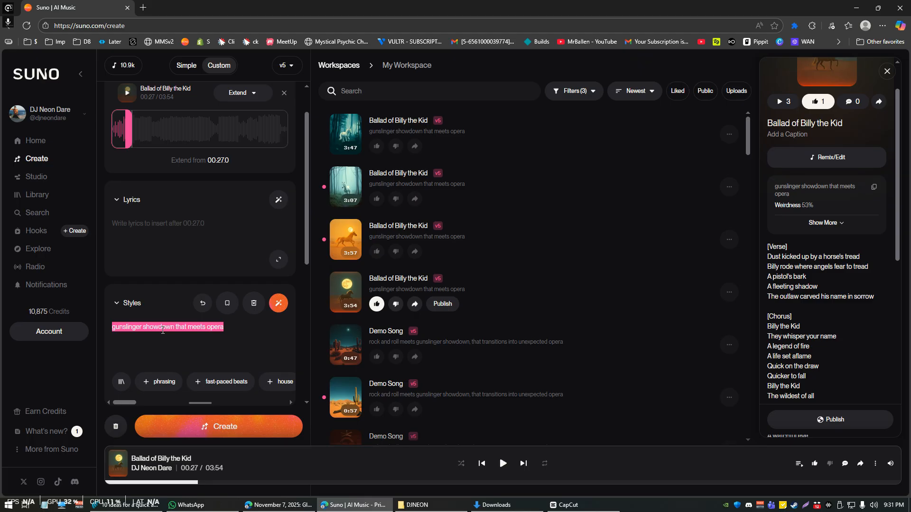
text(kpop song)
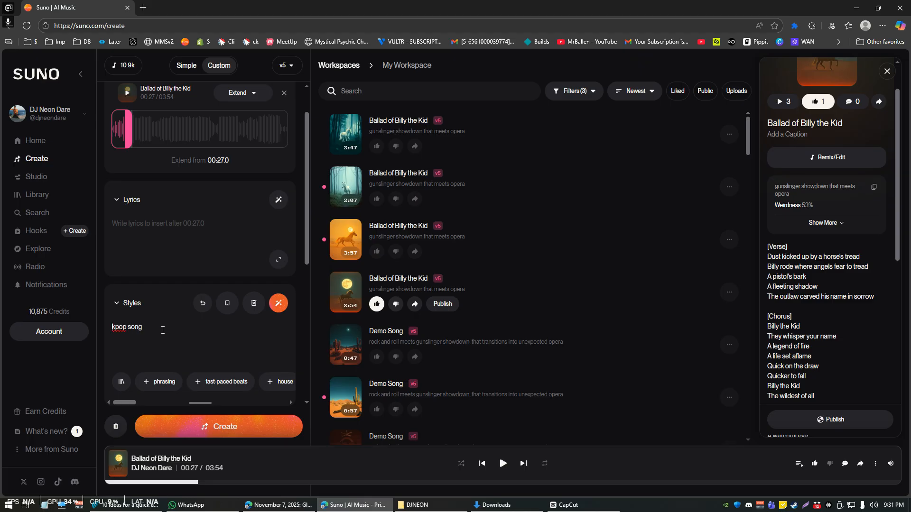
key(Home)
text(high energy)
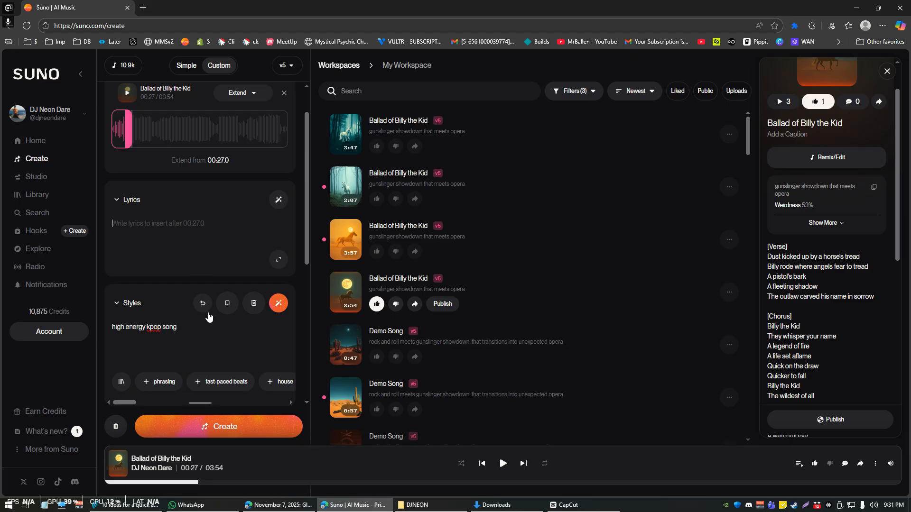
click(204, 426)
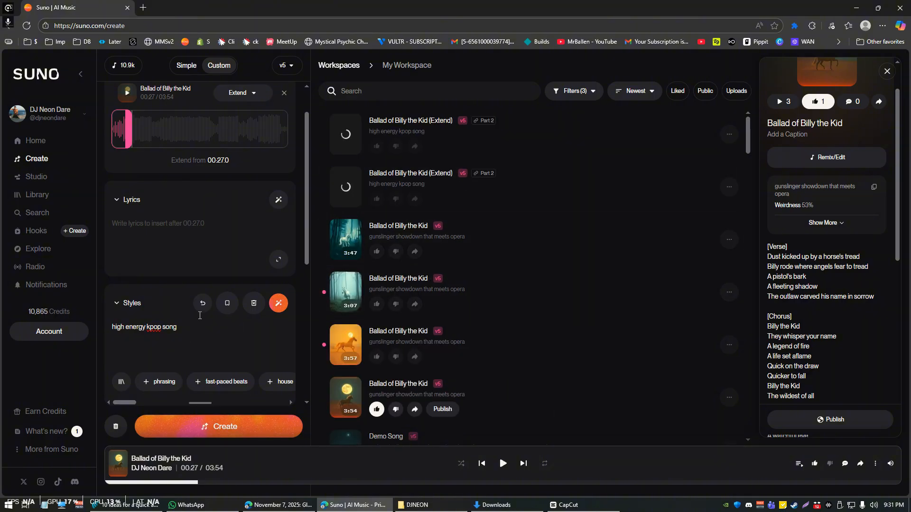
Listen to the first seconds of both "high energy kpop song" extensions, and pause playback
click(152, 230)
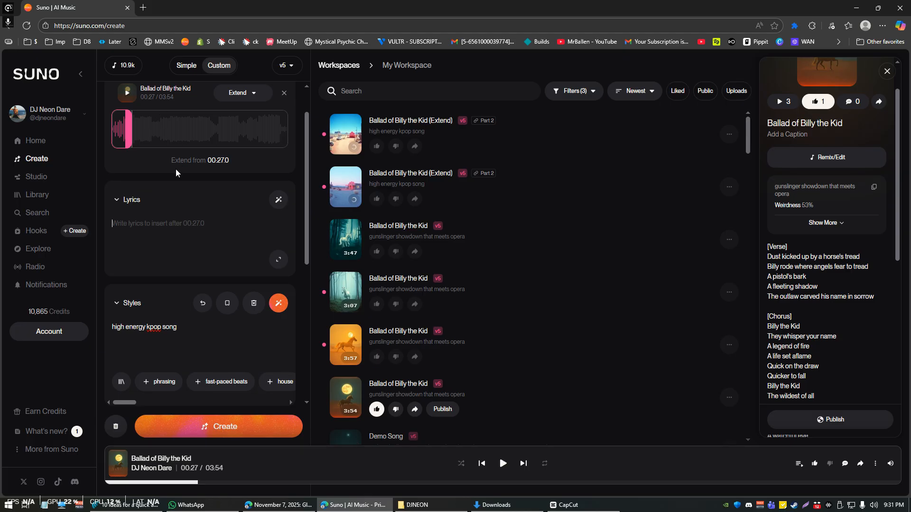
scroll(176, 169, up, 1)
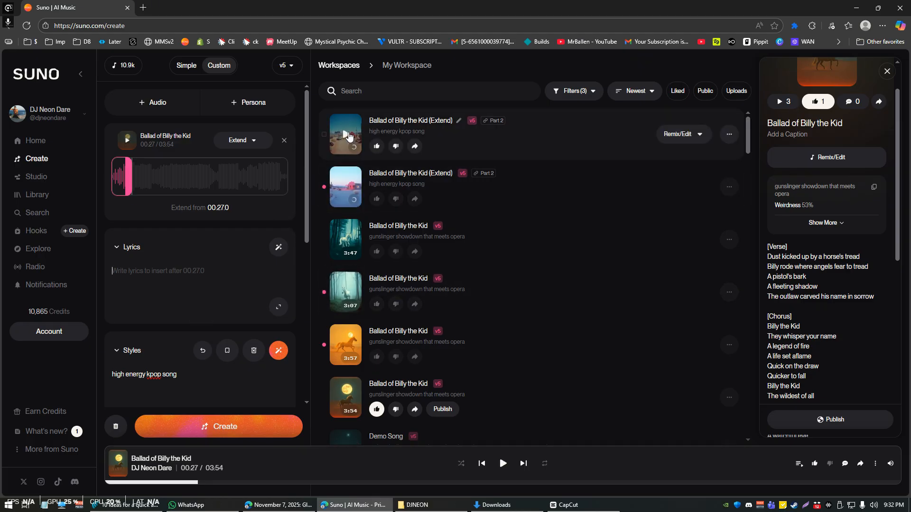
click(346, 135)
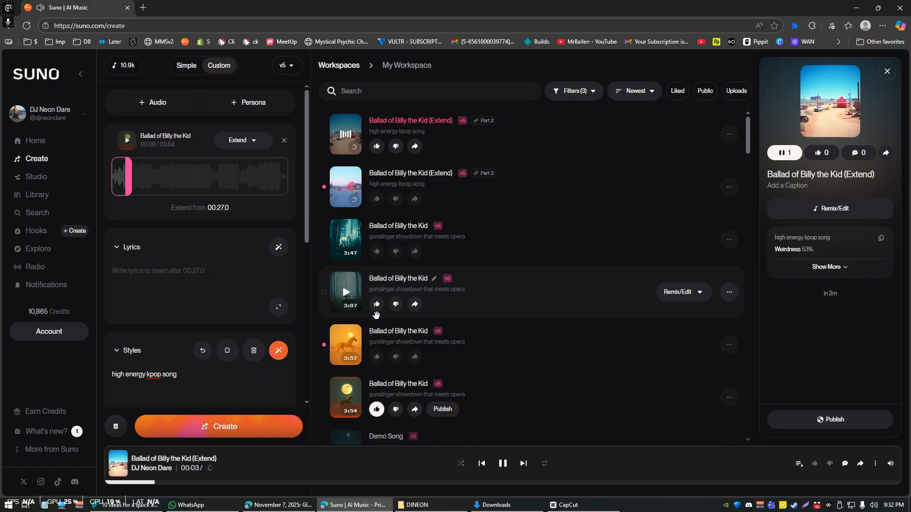
click(346, 187)
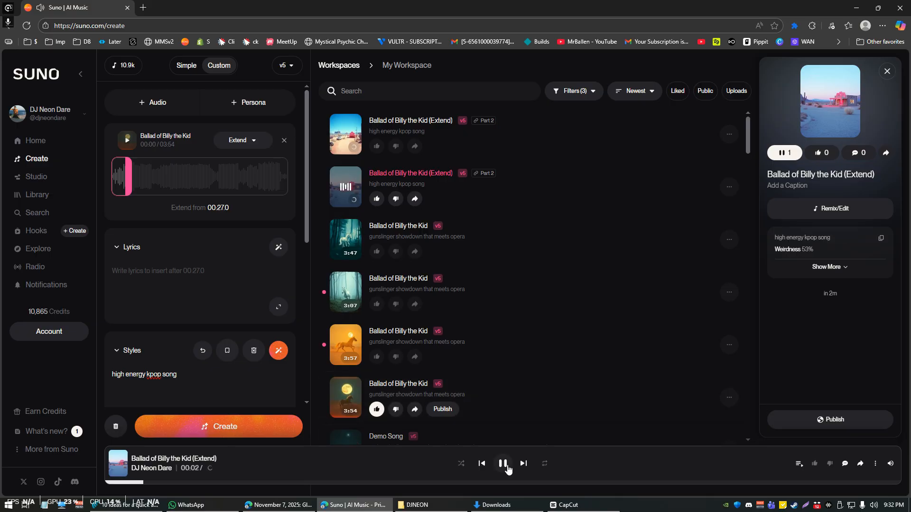
click(508, 466)
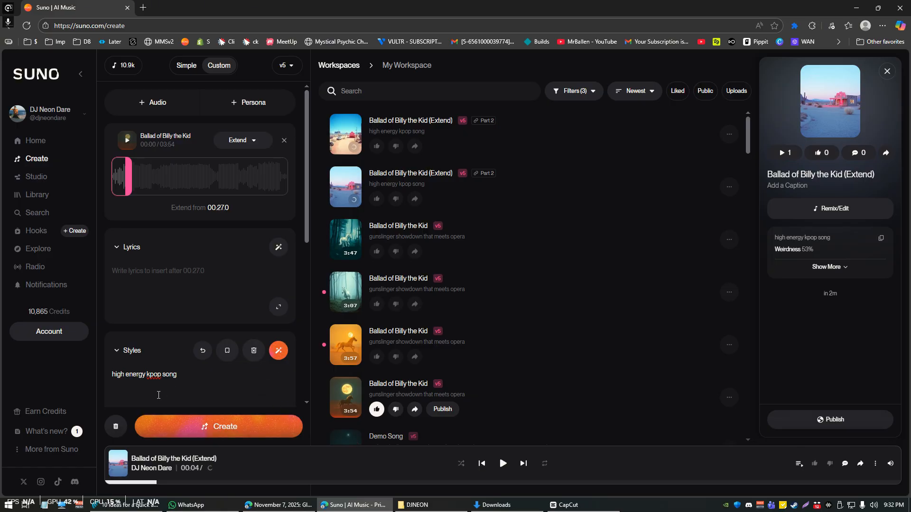
Replace the style description with "metal" and generate another extension from the same point
triple_click(130, 380)
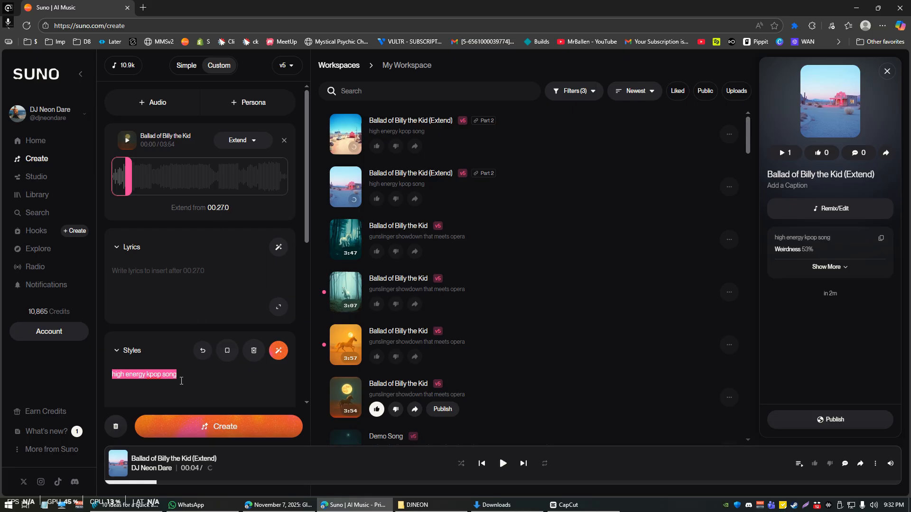
text(metal)
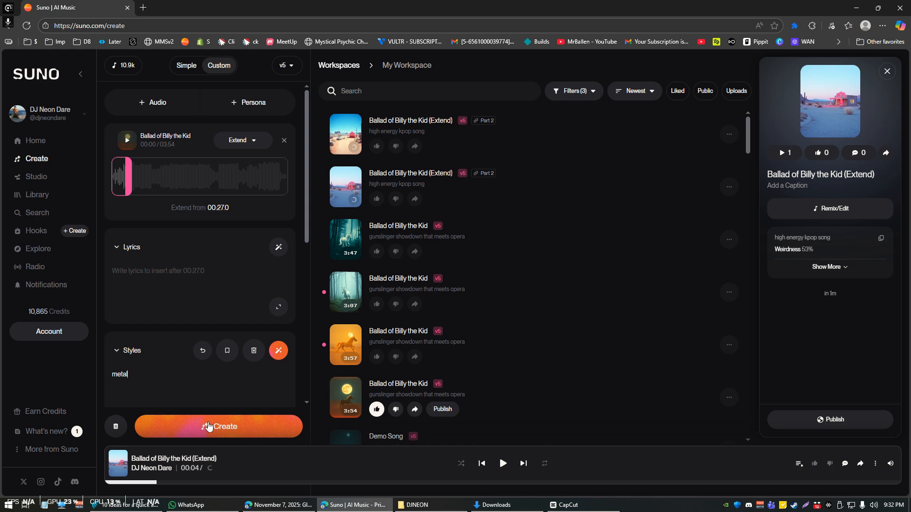
click(278, 428)
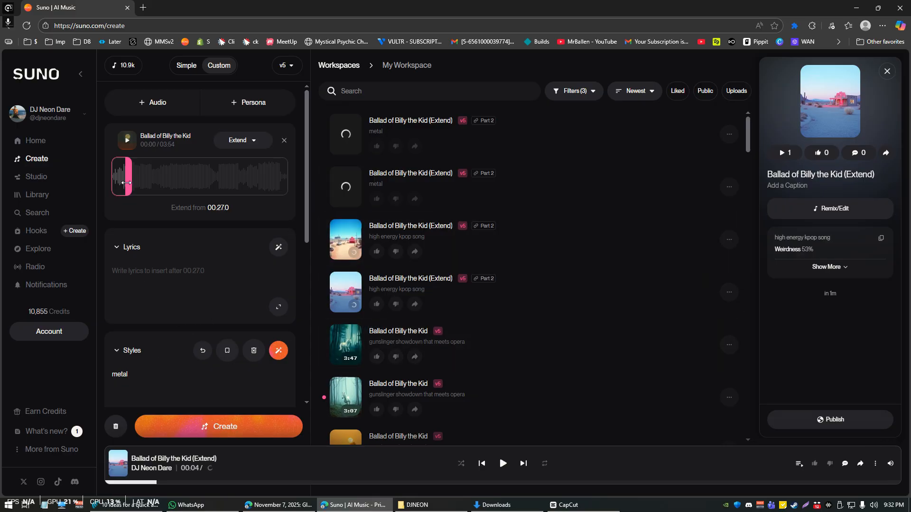
Play the source song from its beginning, skip ahead towards the extension point, and pause at about 00:27
click(134, 484)
click(127, 141)
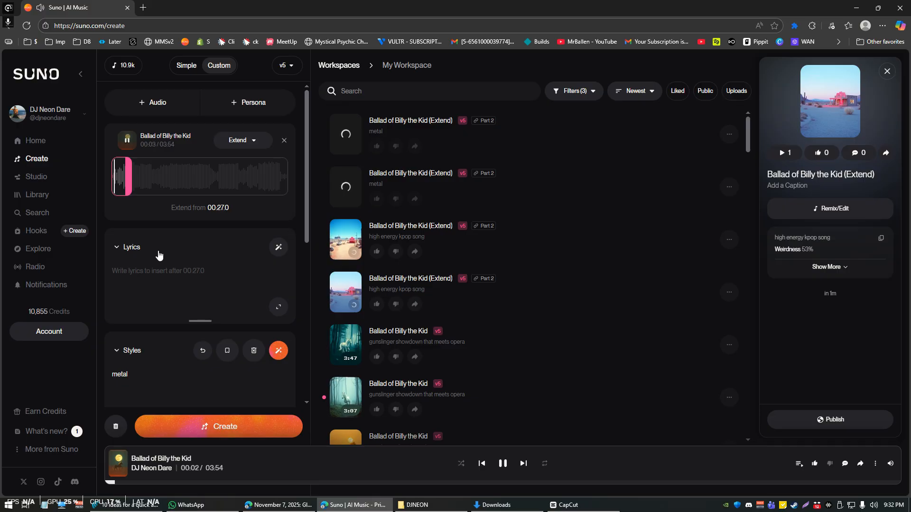
click(179, 483)
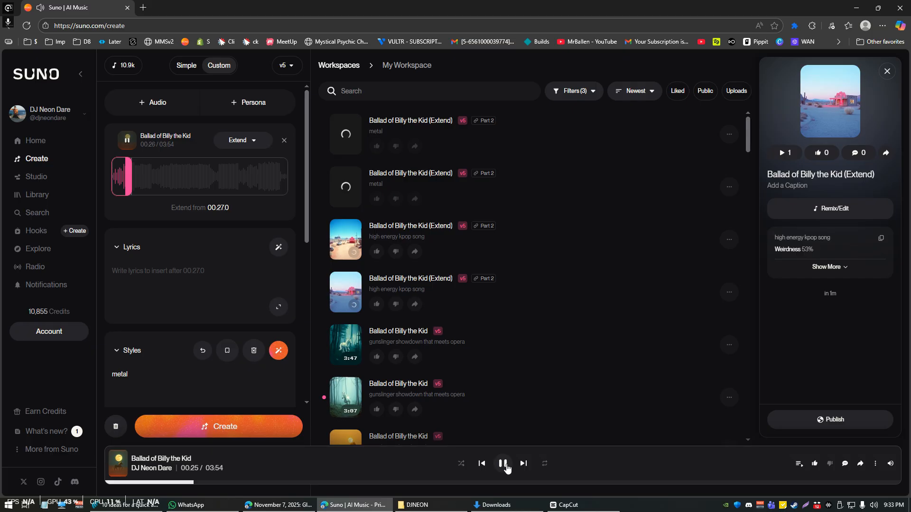
click(505, 467)
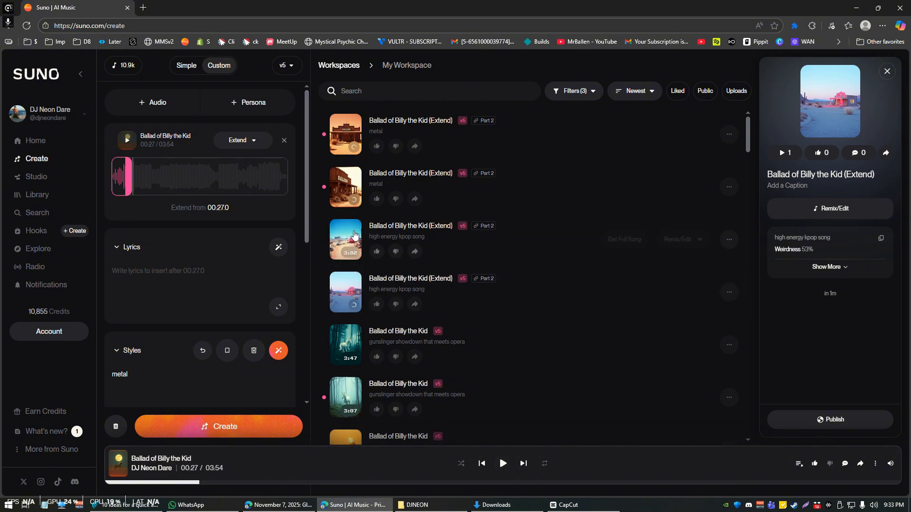
Listen to the openings of the two "metal" extensions, ending with the newest one, and pause playback
click(350, 186)
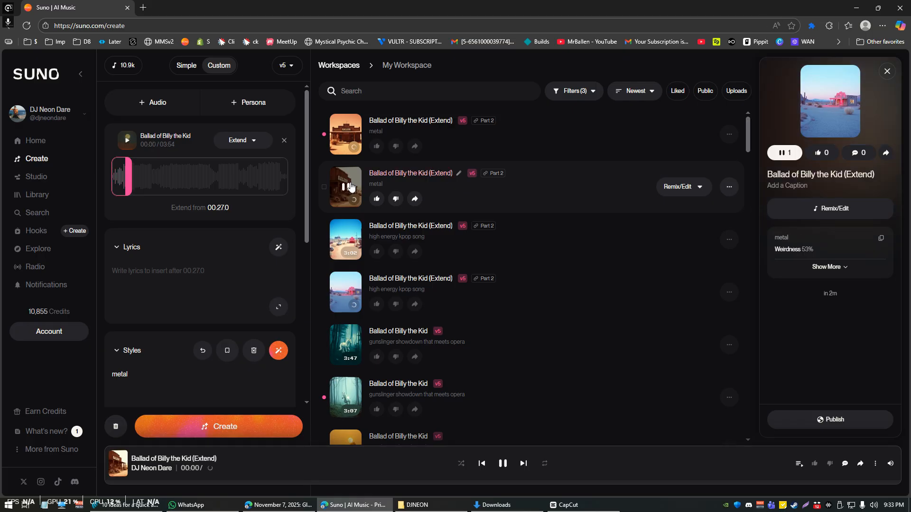
click(347, 136)
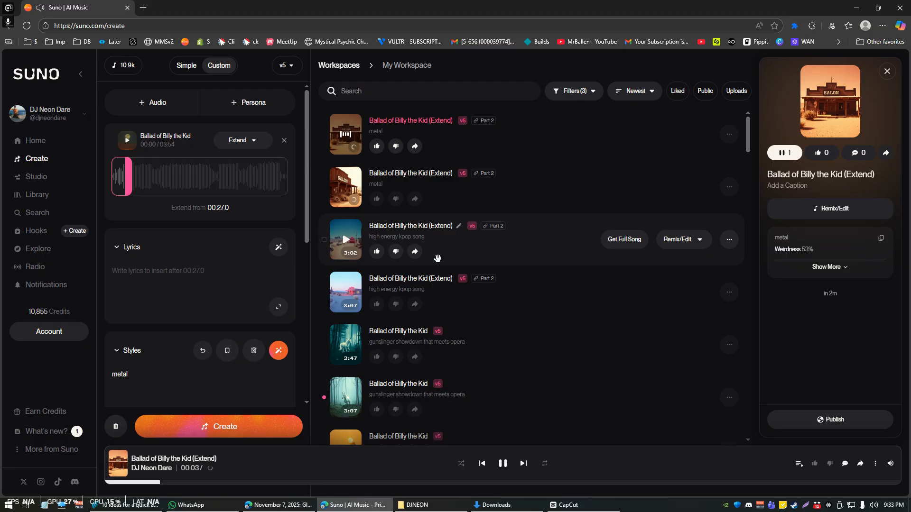
click(501, 465)
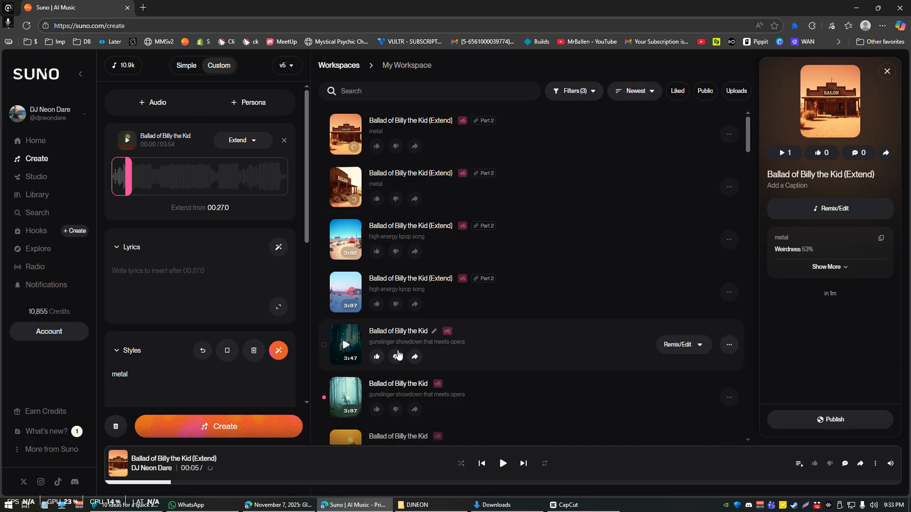
Change the style description to "soft metal" and generate another extension
triple_click(178, 371)
text(soft)
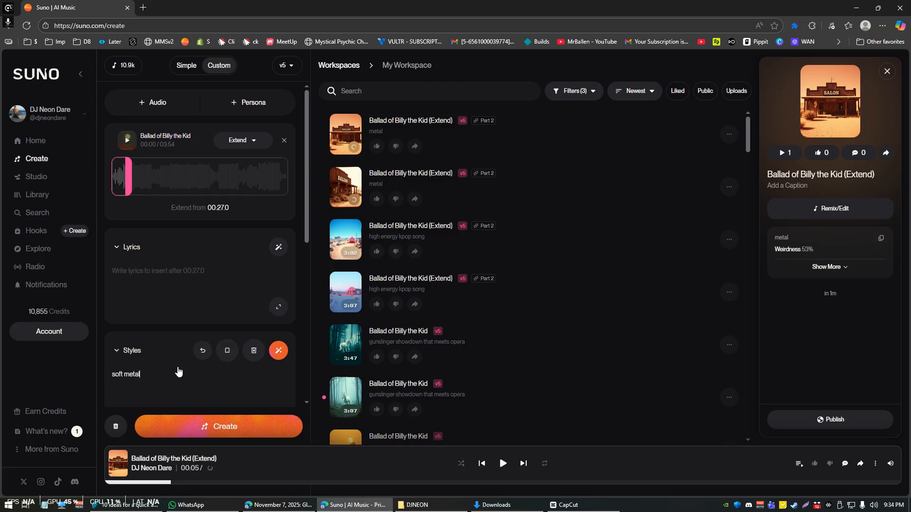
click(189, 429)
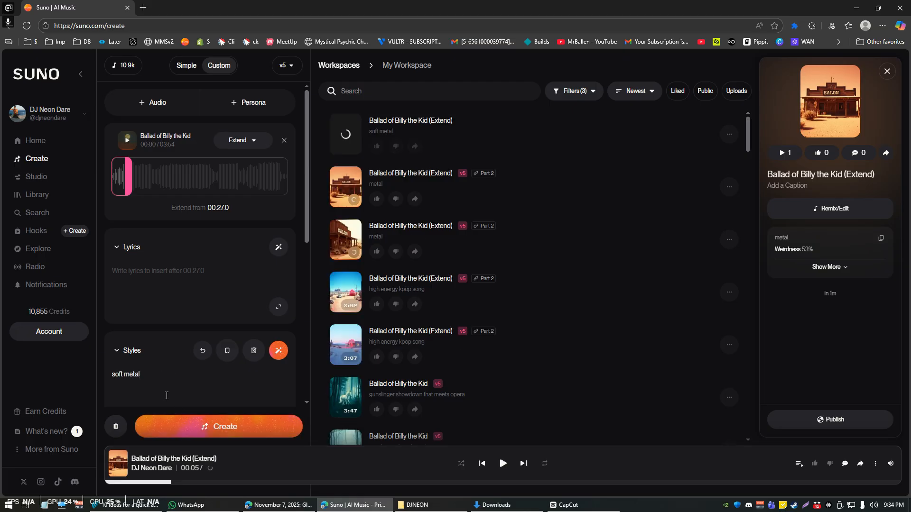
triple_click(158, 378)
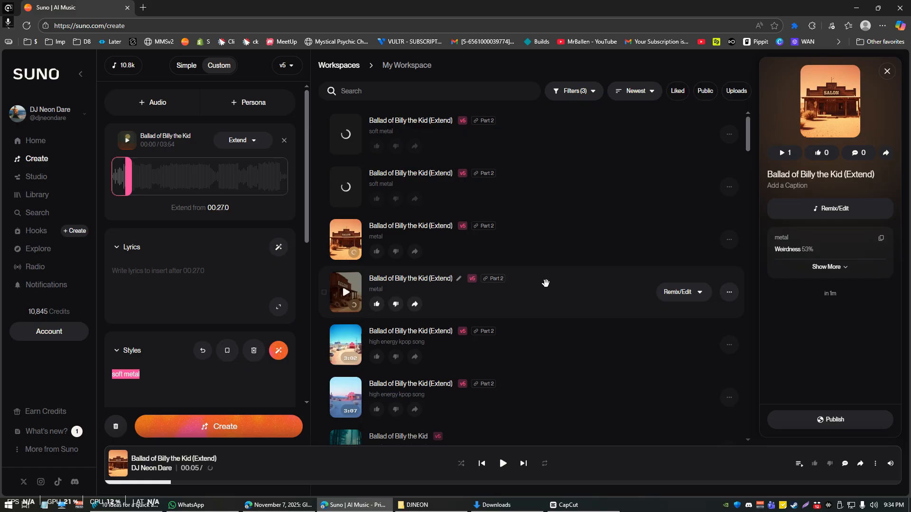
Play the second "metal" extension in the song list and pause it at about 00:13
click(525, 299)
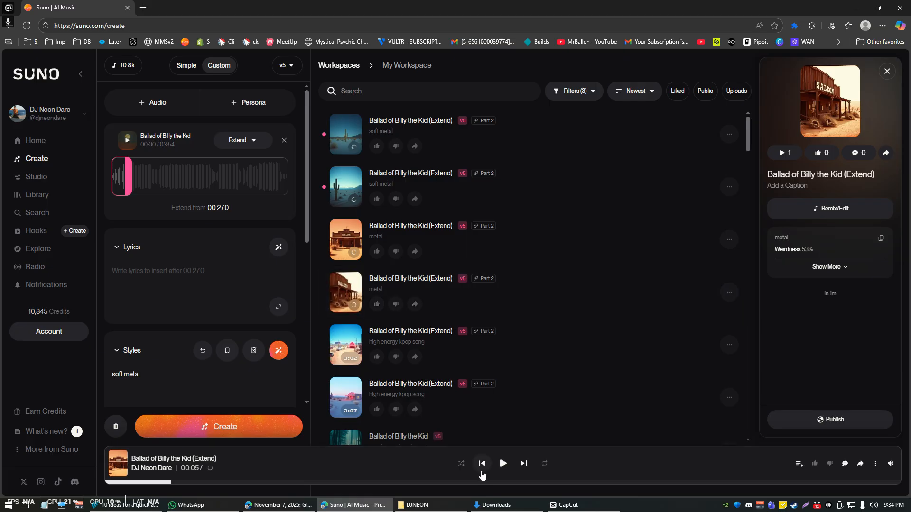
click(347, 289)
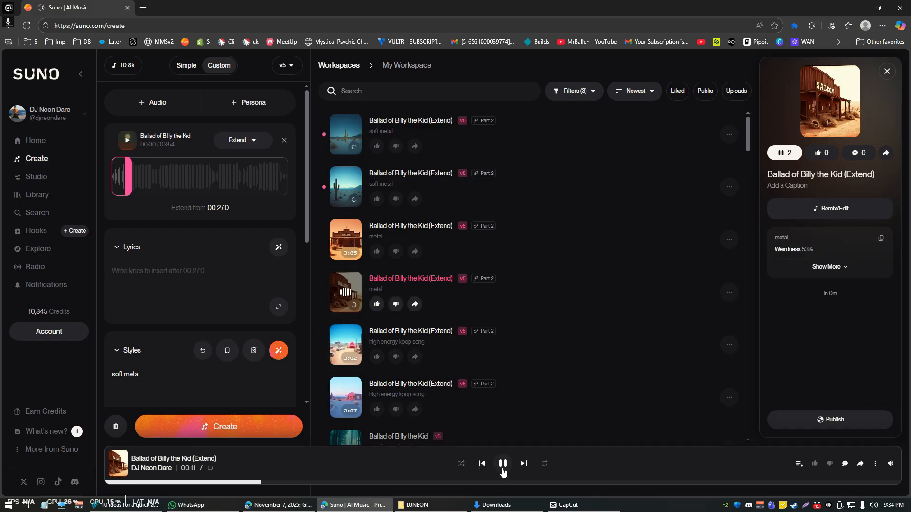
click(503, 470)
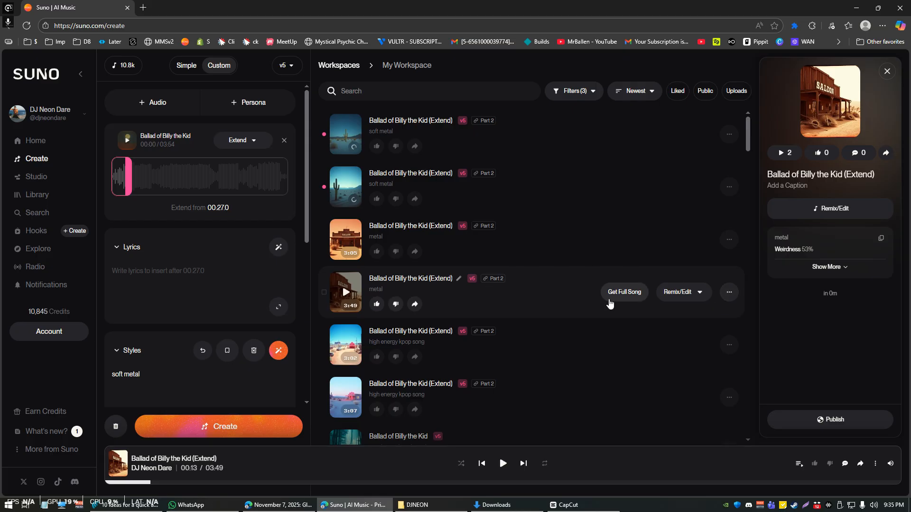
Load the second "metal" extension as the source to extend, with the extension starting at 0:12
click(688, 298)
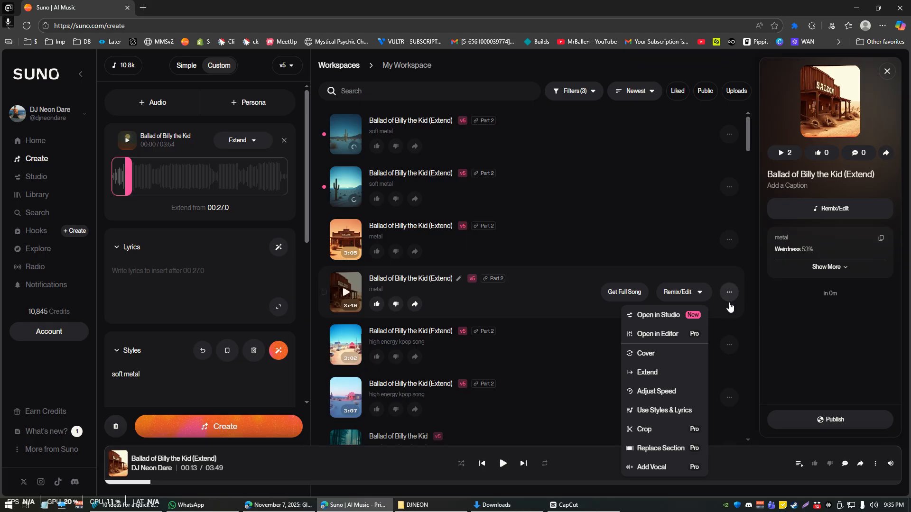
click(666, 373)
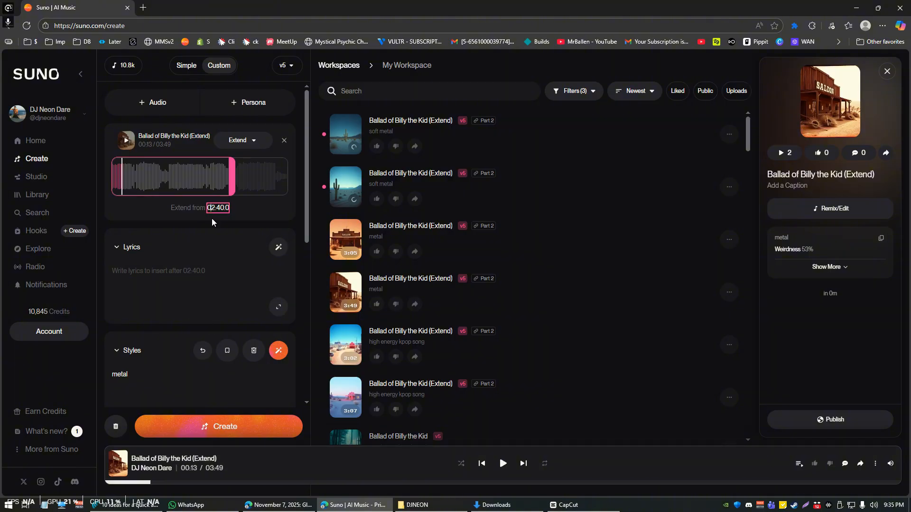
key(Delete)
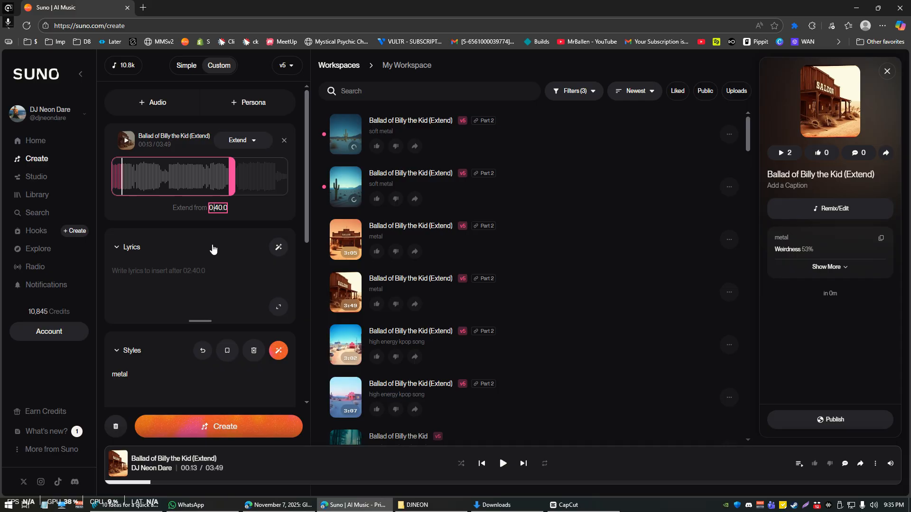
key(ctrl+a)
text(0:12)
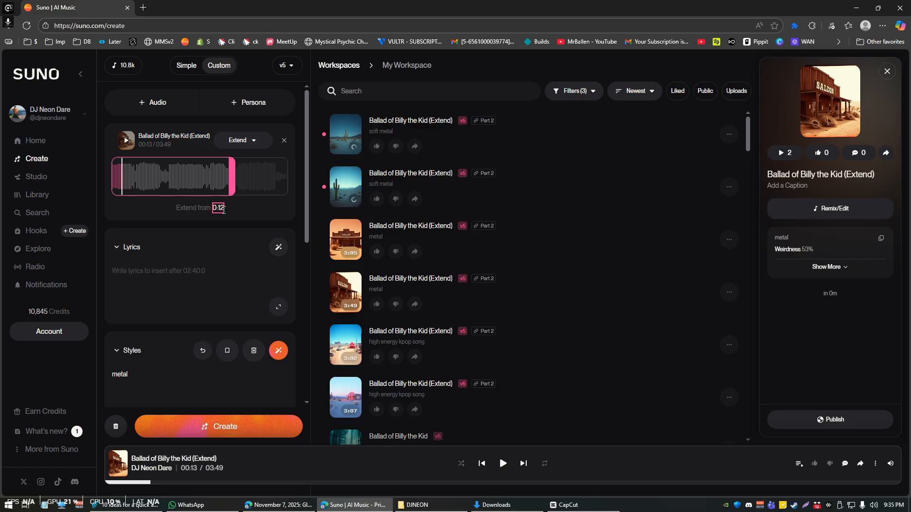
Replace the "metal" style description with "sad violin"
click(146, 380)
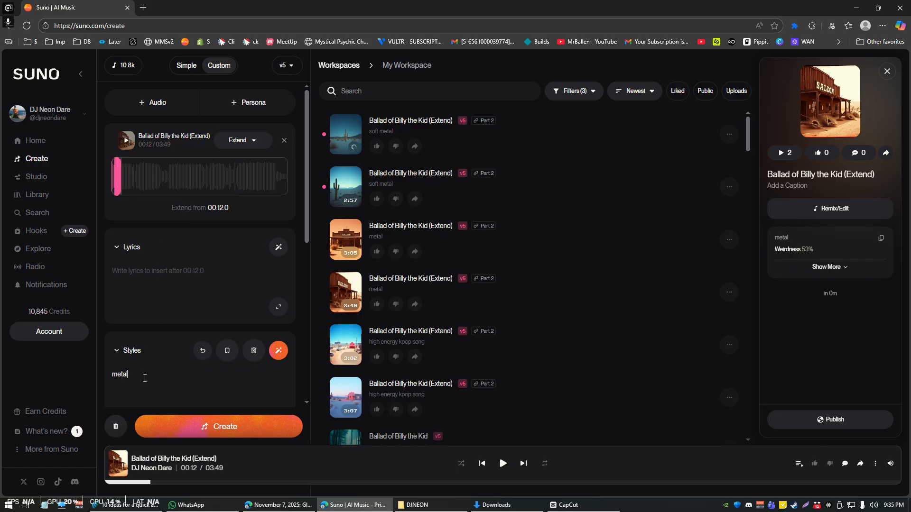
double_click(145, 380)
text(vio)
double_click(145, 380)
text(sad violin)
Enter "[sad violin solo]" as the lyrics and generate the "sad violin" extension
triple_click(145, 380)
key(ctrl+c)
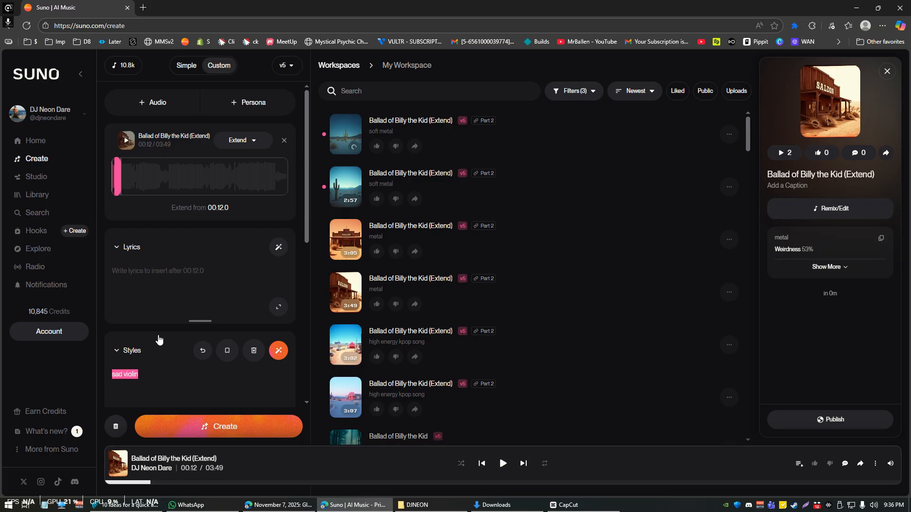
click(152, 281)
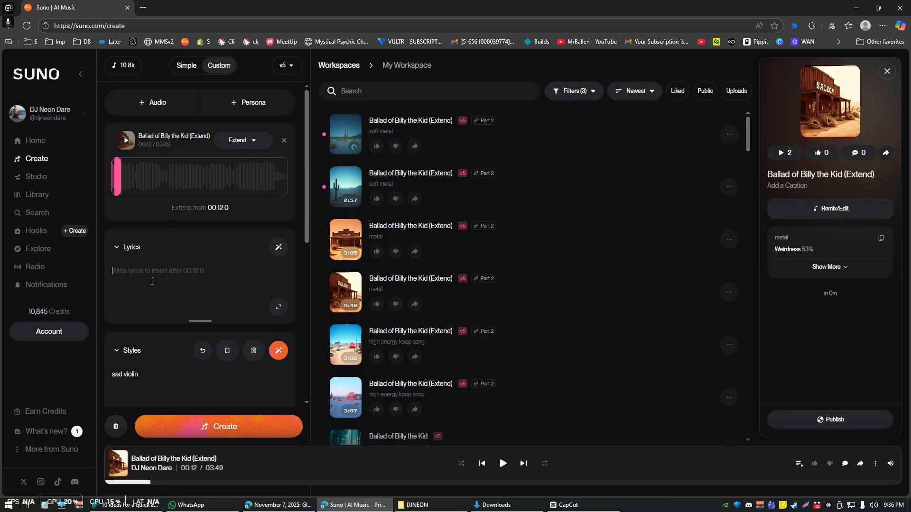
text([)
key(ctrl+v)
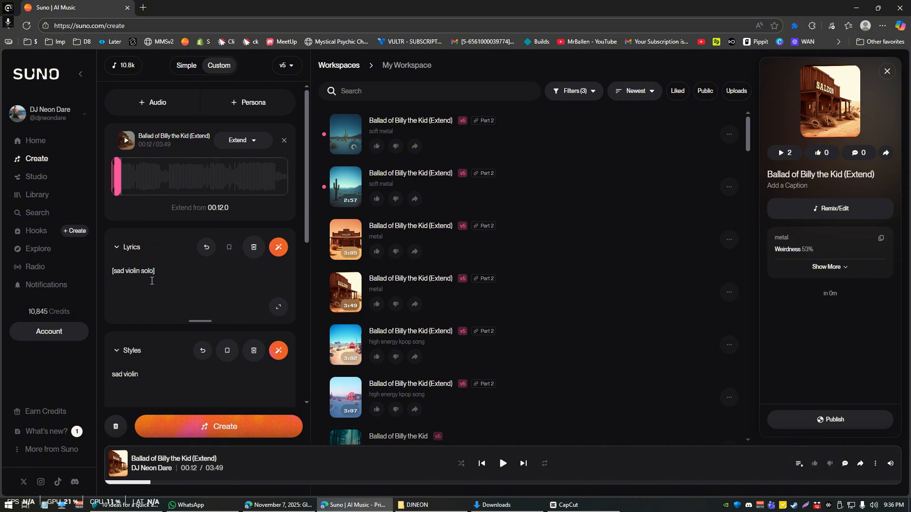
key(ctrl+a)
click(235, 432)
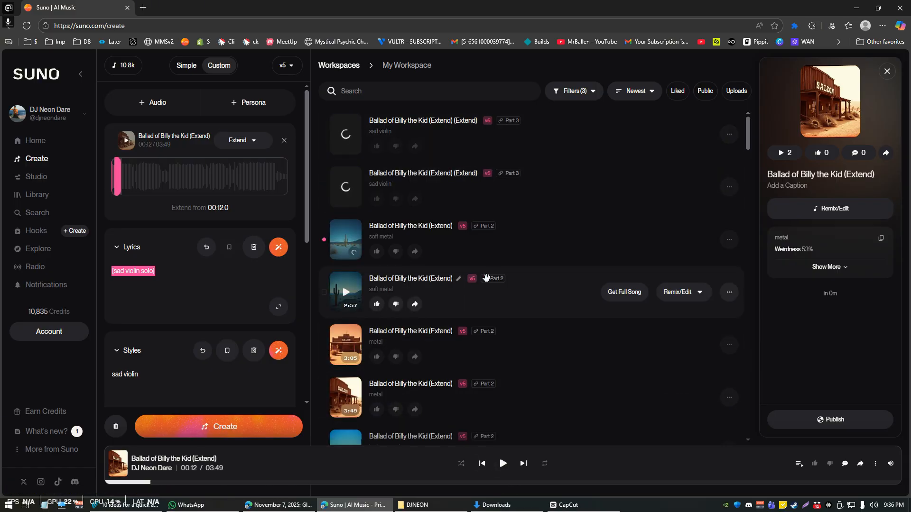
Play the second "sad violin" extension in the song list and pause it at about 00:28
click(574, 183)
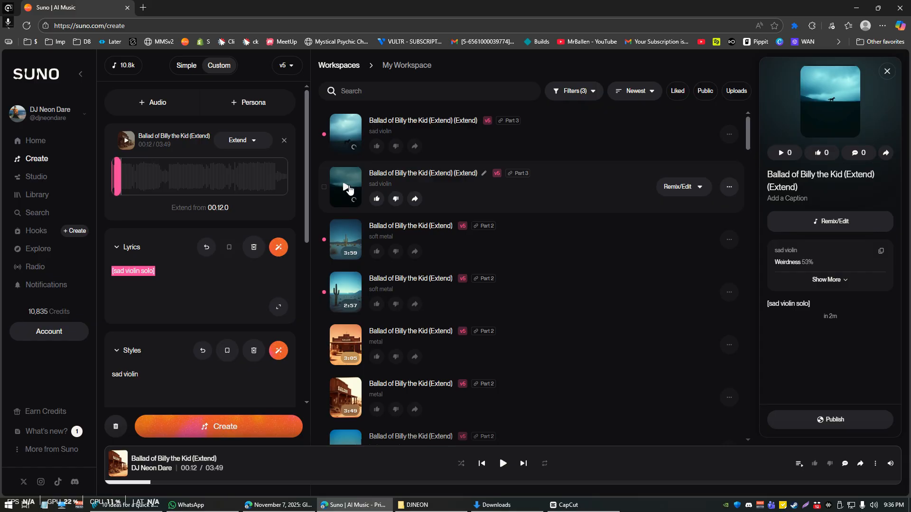
click(348, 188)
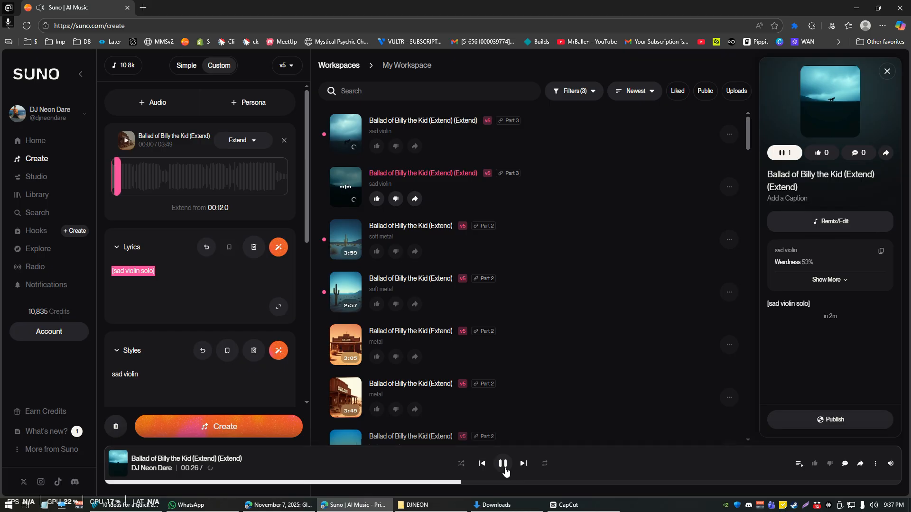
click(504, 465)
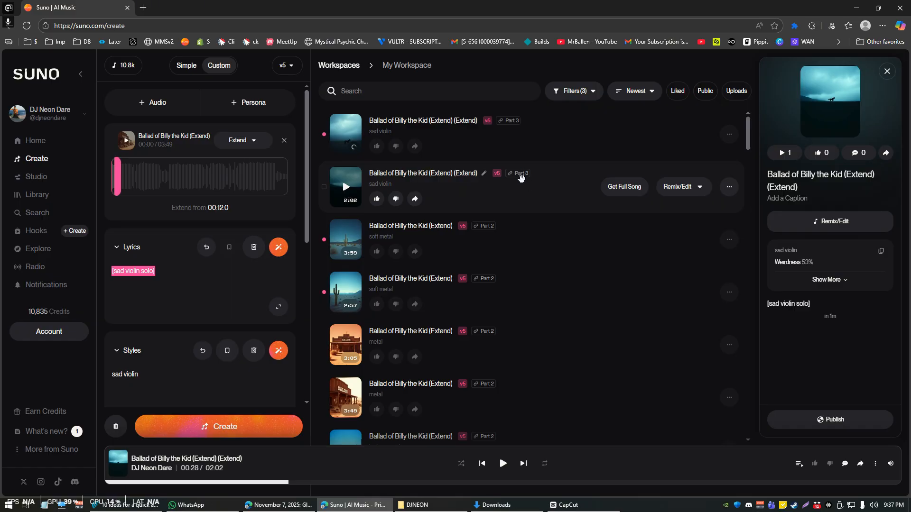
Get the full song from the second "sad violin" extension, and play it until about 00:52
click(630, 186)
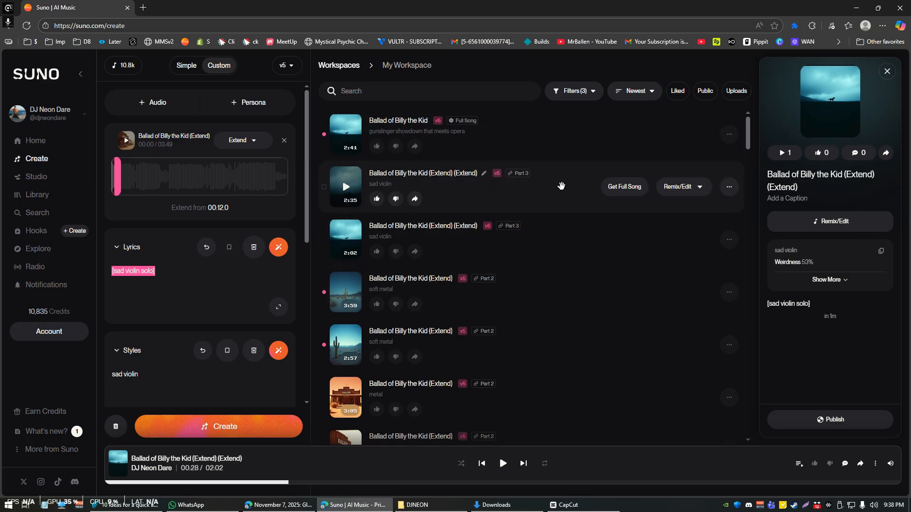
click(344, 139)
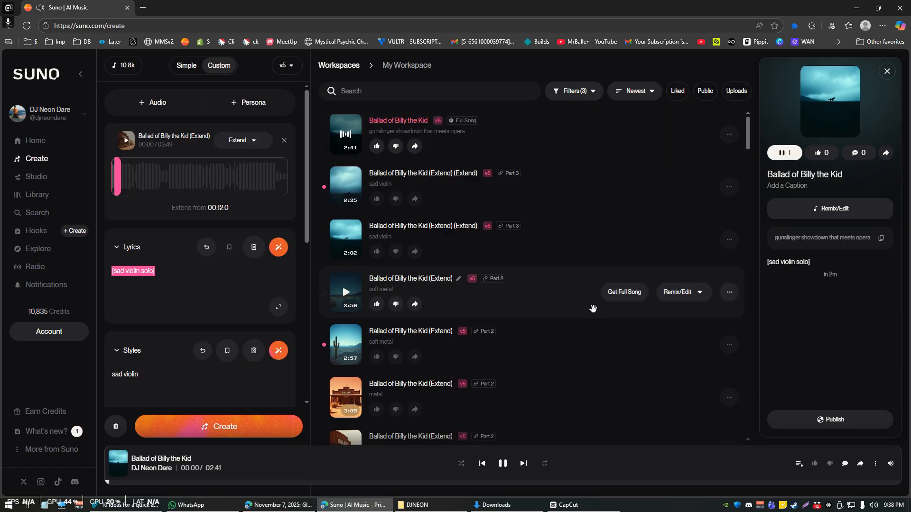
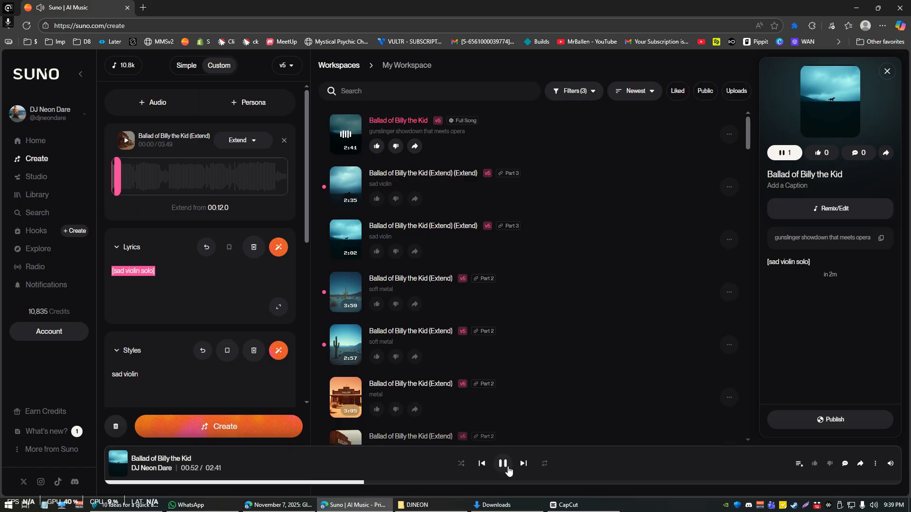
click(506, 468)
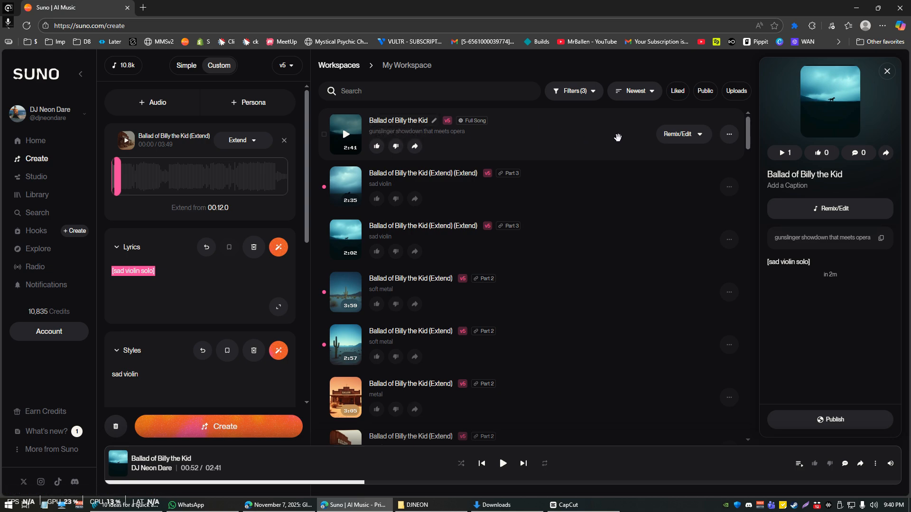
Extract all detected stems from the full version of Ballad of Billy the Kid
click(730, 135)
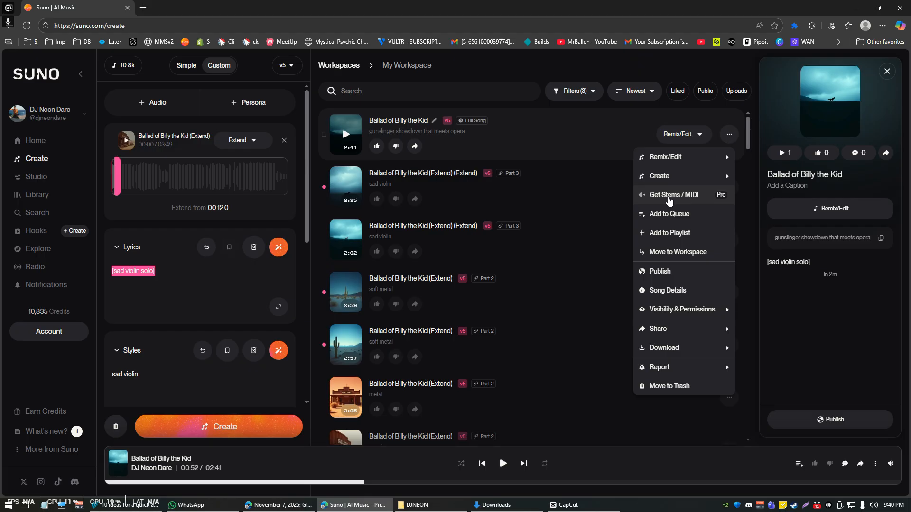
click(669, 199)
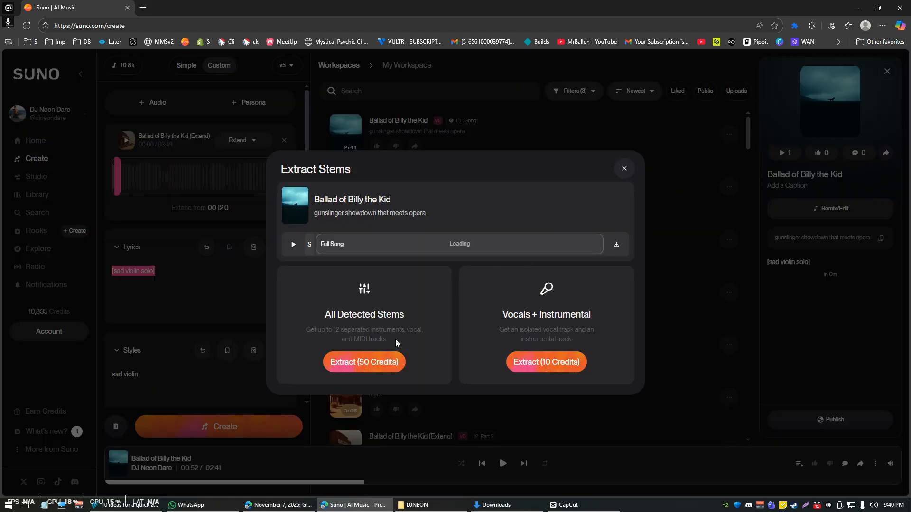
triple_click(333, 314)
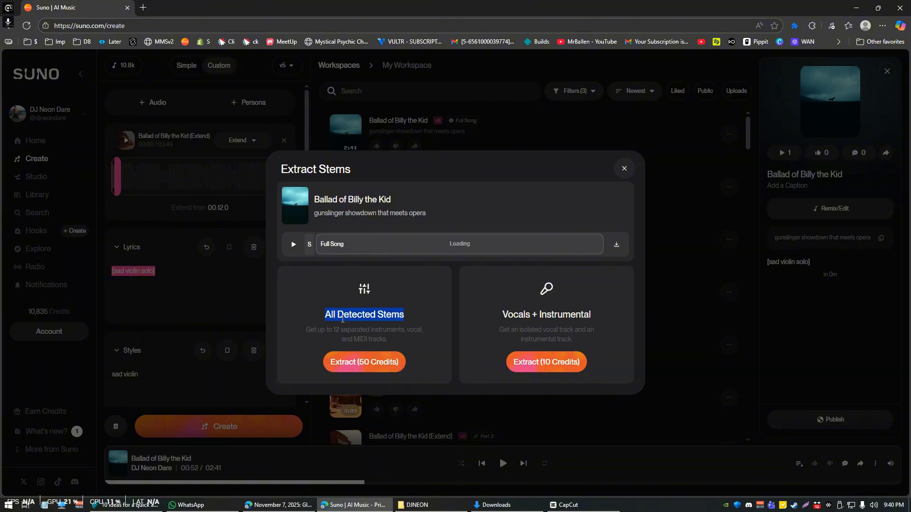
click(360, 363)
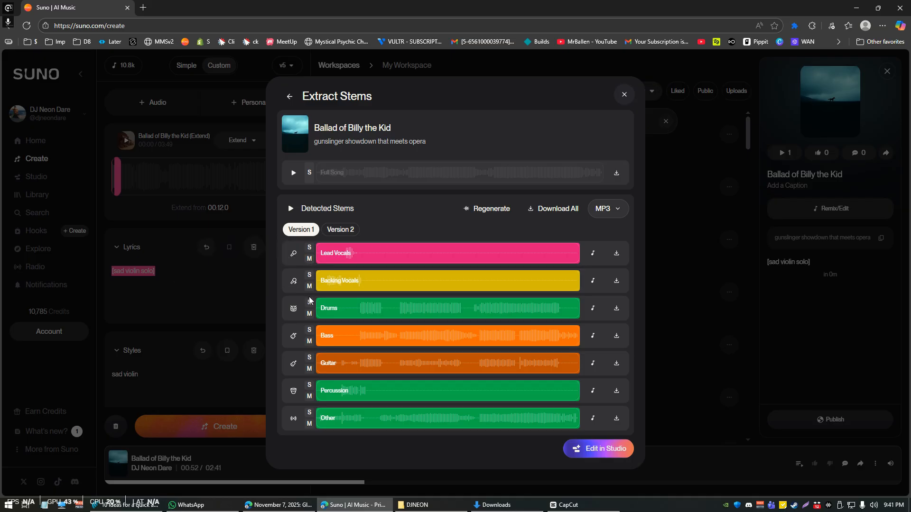
Compare the soloed Drums stem with the full song, starting playback where the drums begin
click(309, 303)
click(359, 307)
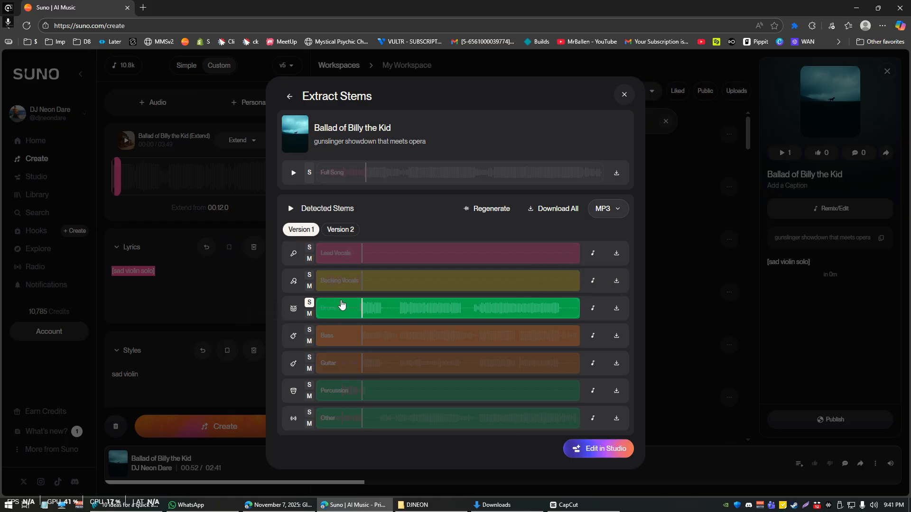
click(290, 175)
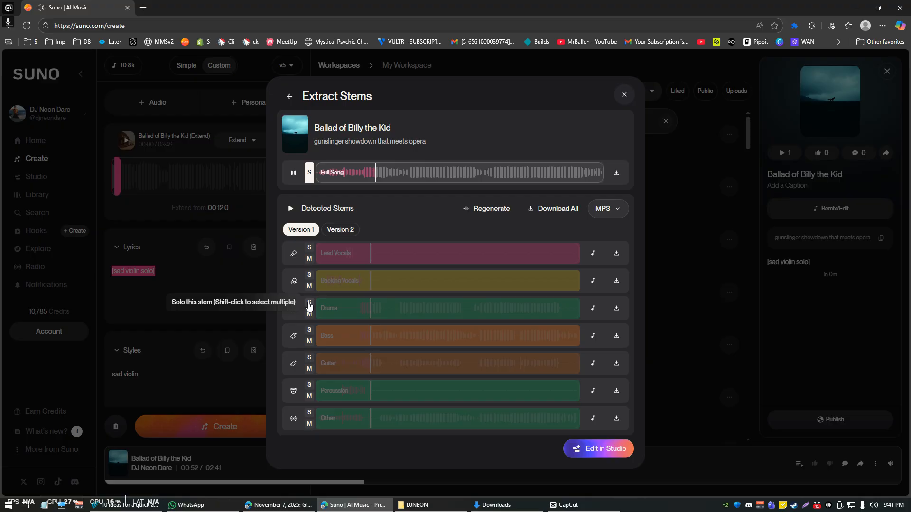
click(309, 305)
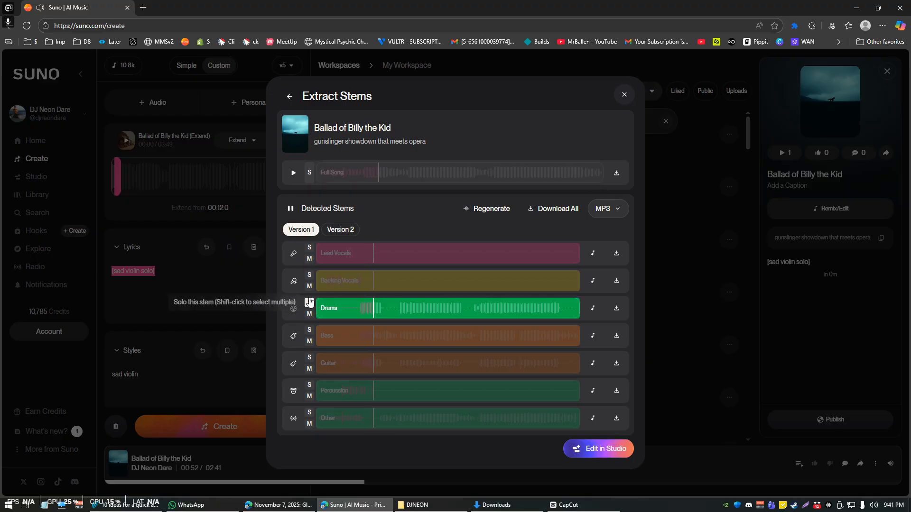
Listen to the Bass, Guitar and Other stems one at a time, then clear the solo and stop playback
click(309, 331)
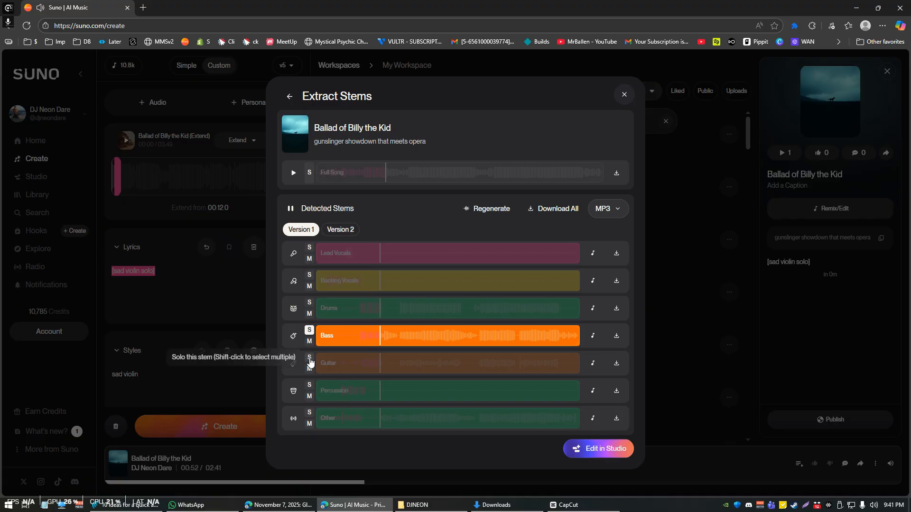
click(364, 363)
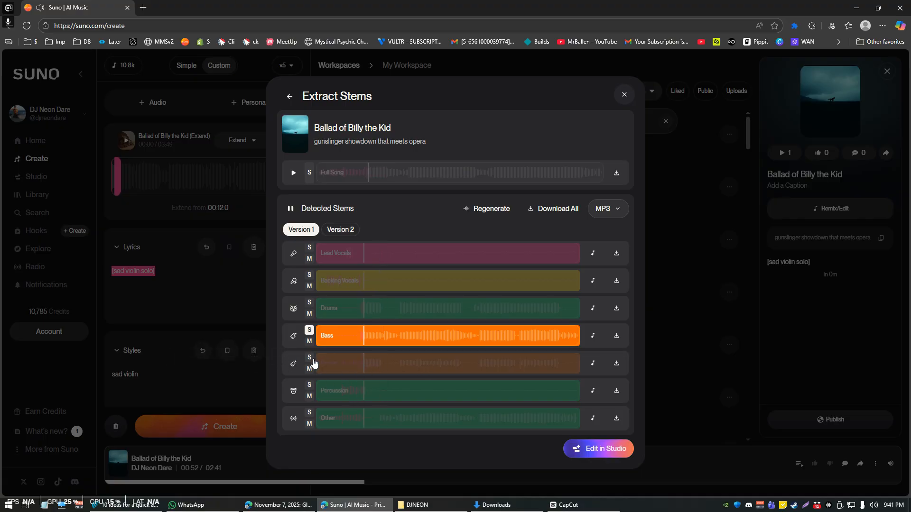
click(309, 357)
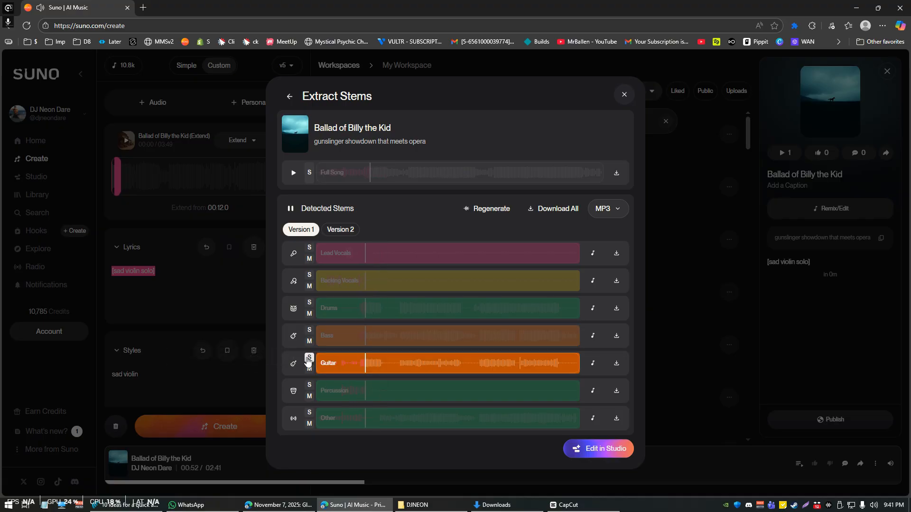
click(334, 420)
click(309, 413)
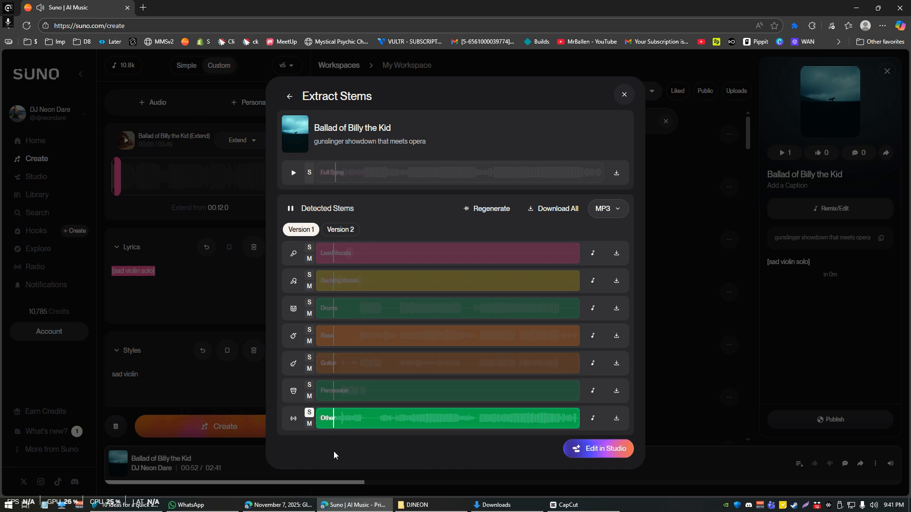
click(309, 412)
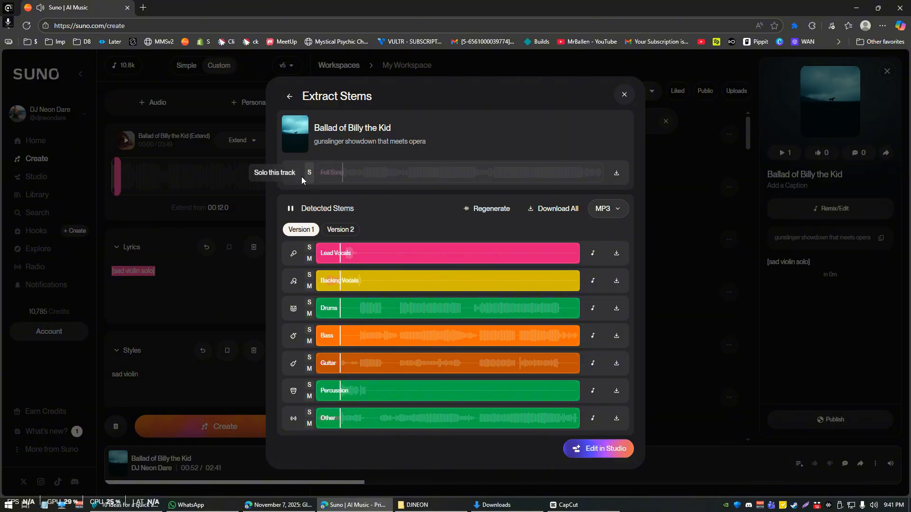
click(291, 174)
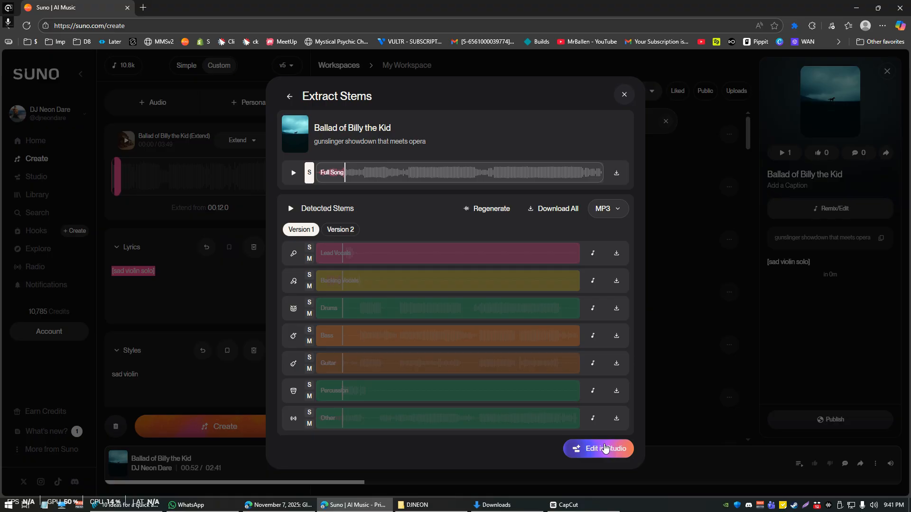
Open the extracted stems in Studio and toggle solo on and off for the Backing Vocals track
click(605, 448)
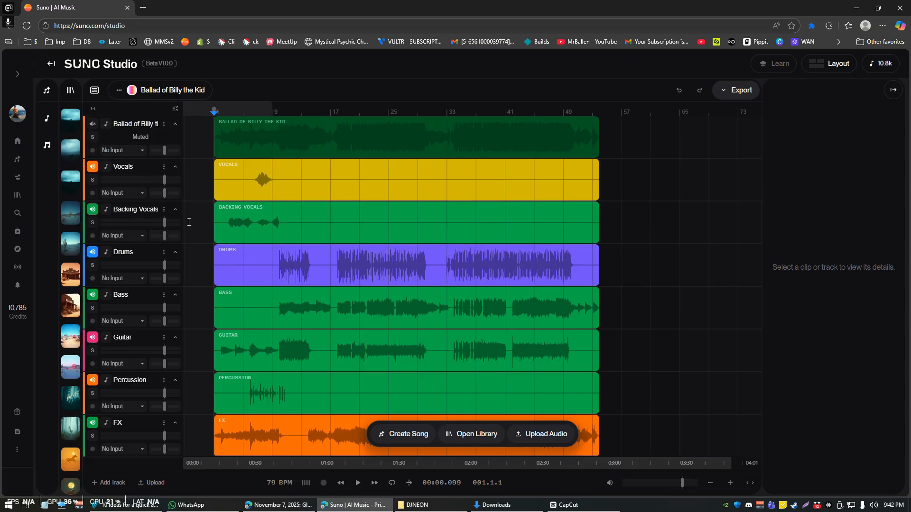
click(93, 224)
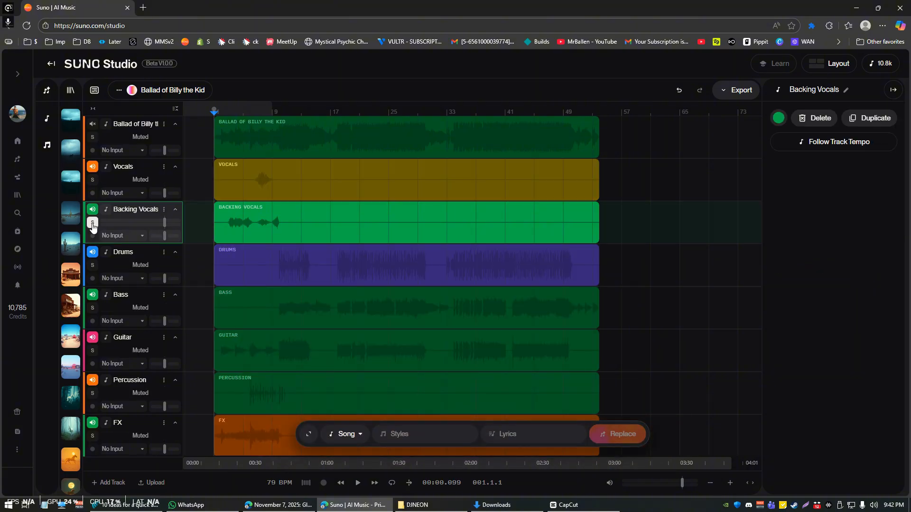
click(93, 225)
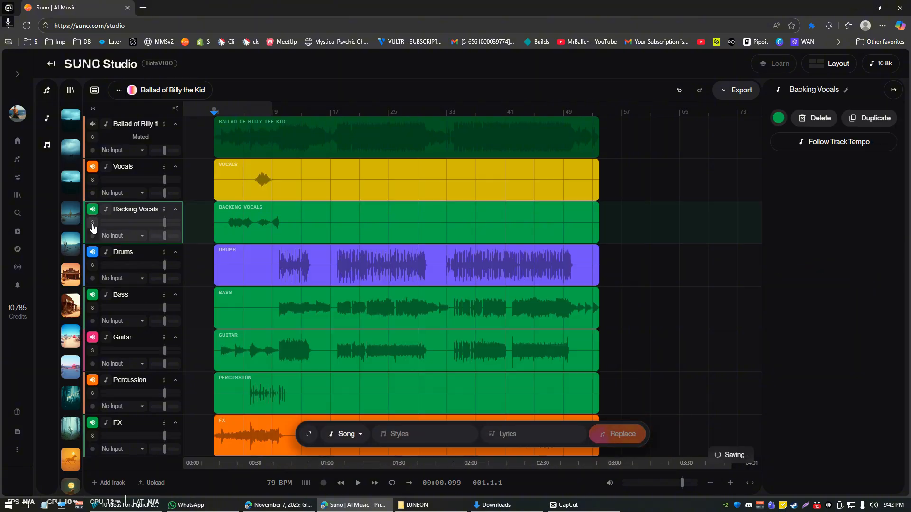
Try trimming the start of the Backing Vocals clip to about bar 15, and undo the trimming
click(230, 209)
click(215, 211)
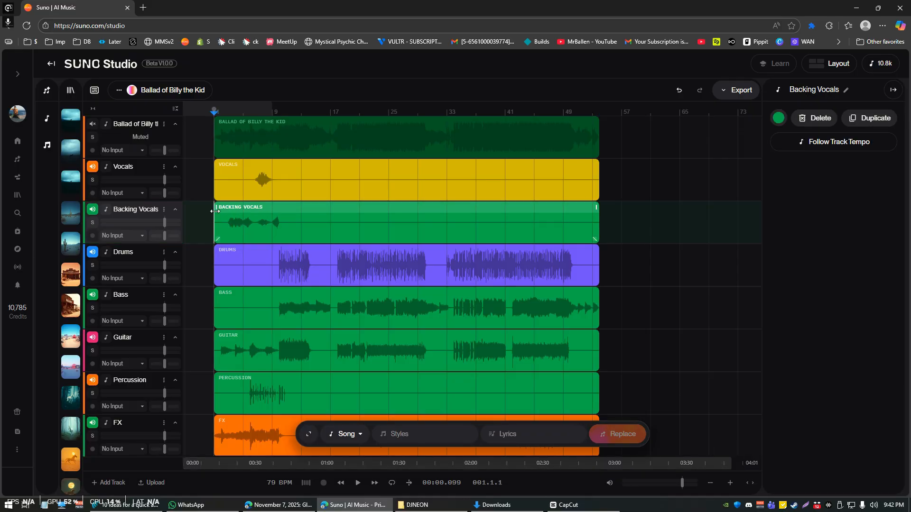
drag(215, 211, 317, 221)
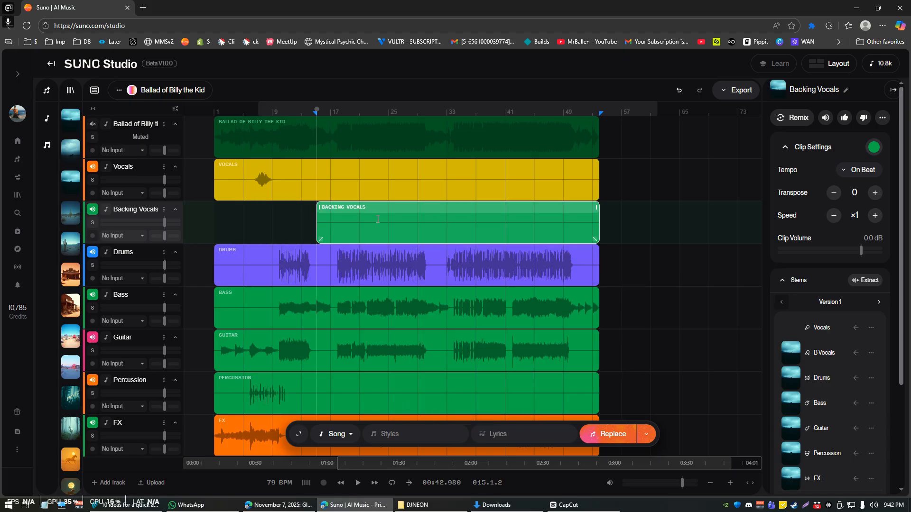
key(ctrl+z)
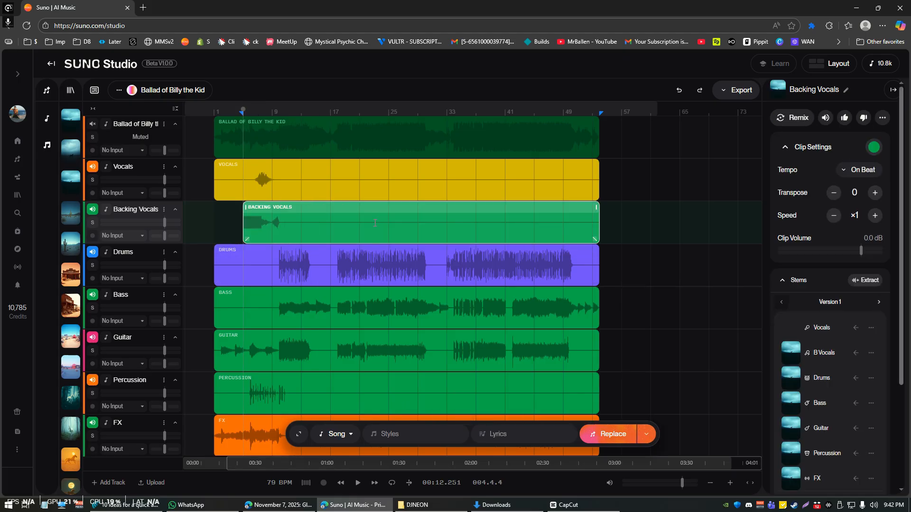
key(ctrl+z)
Select the section of the Backing Vocals clip from bar 25 to about bar 29
click(379, 217)
click(388, 218)
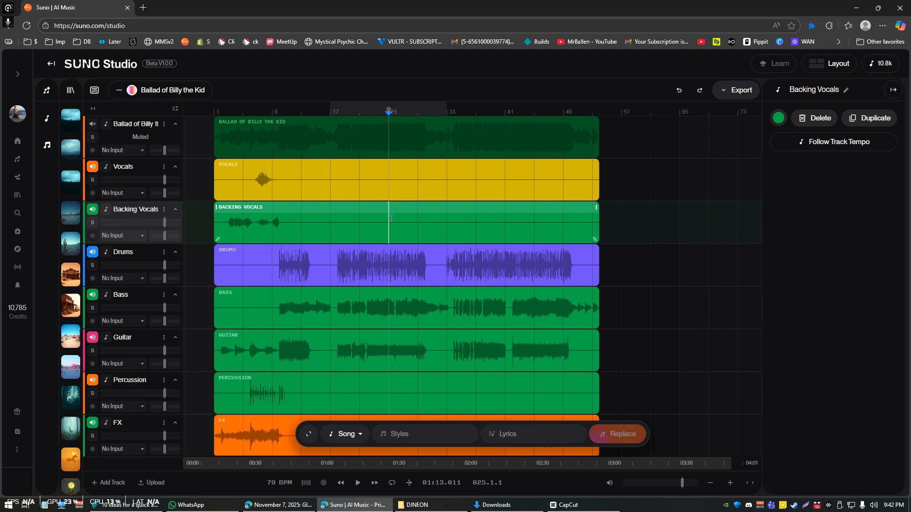
drag(418, 223, 390, 226)
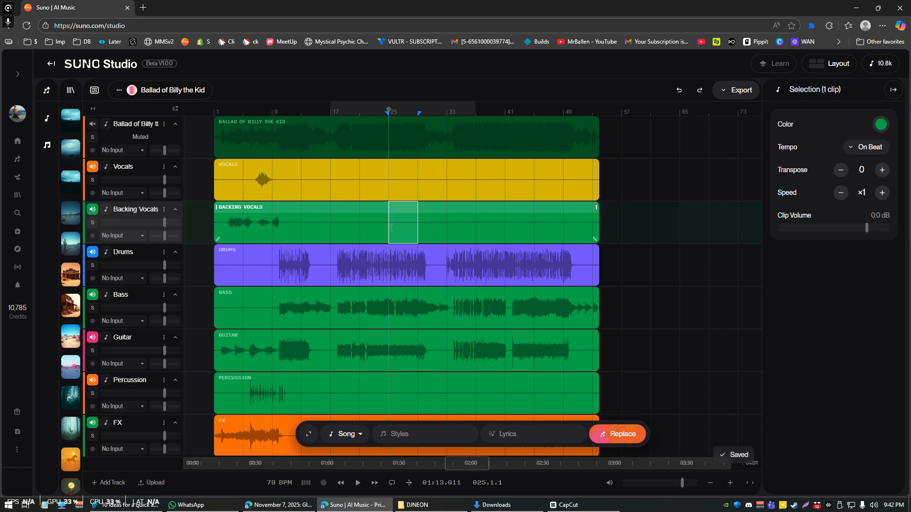
scroll(373, 220, down, 2)
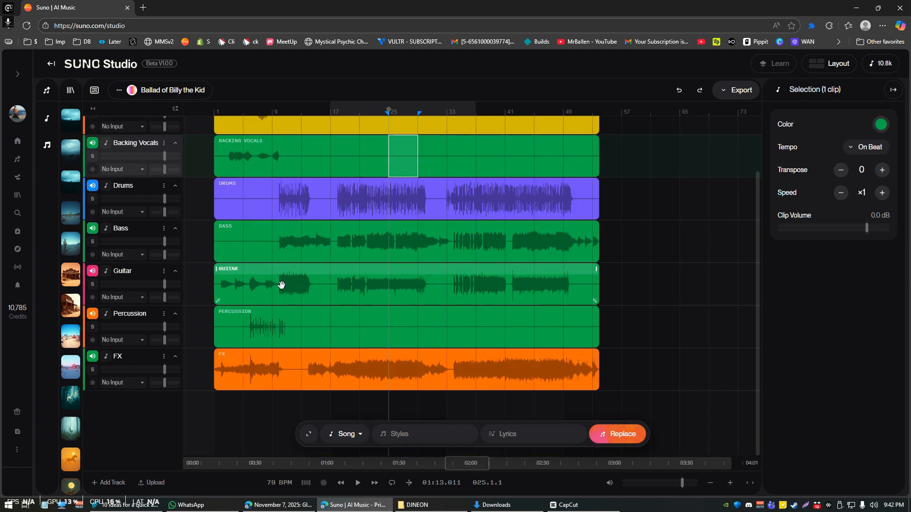
right_click(149, 419)
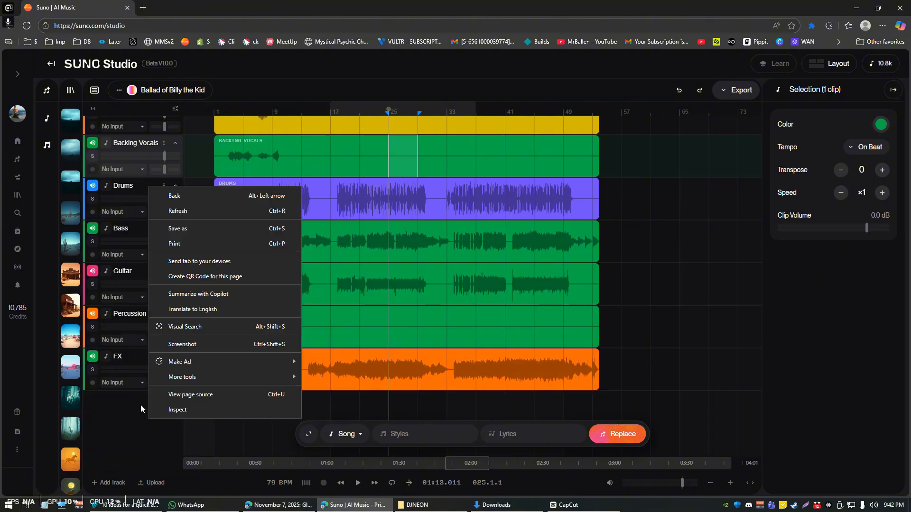
click(141, 404)
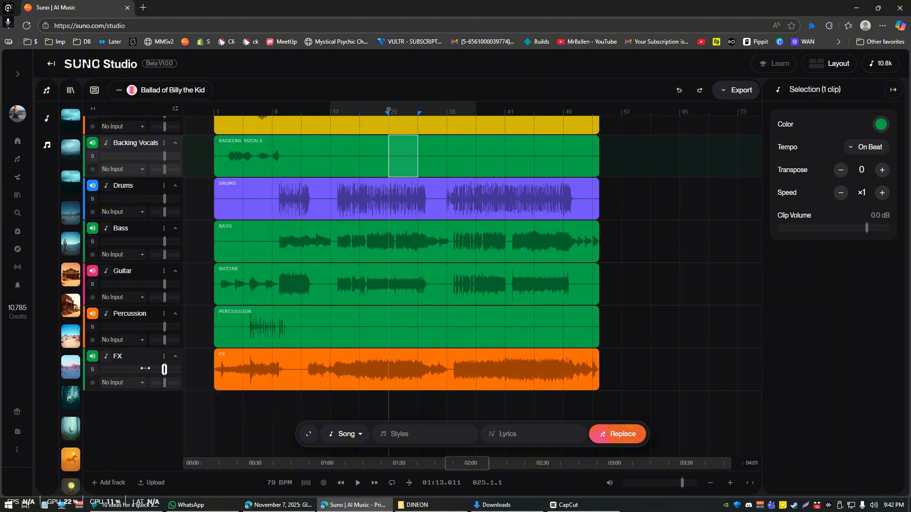
Add a new empty track below the Backing Vocals track
right_click(148, 360)
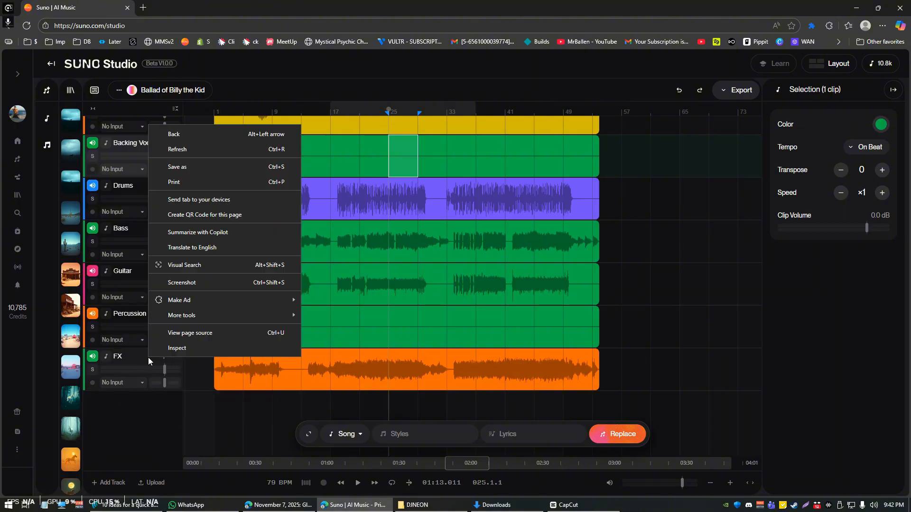
click(136, 429)
scroll(156, 327, up, 2)
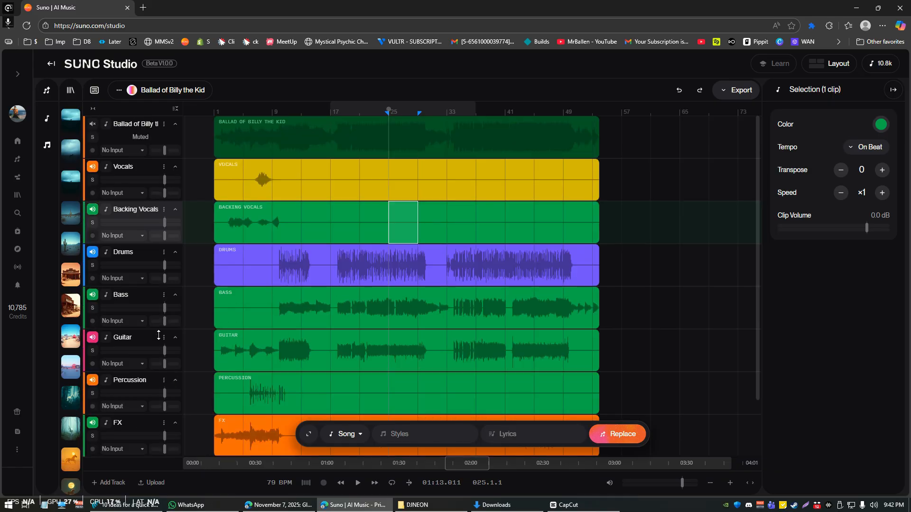
click(113, 483)
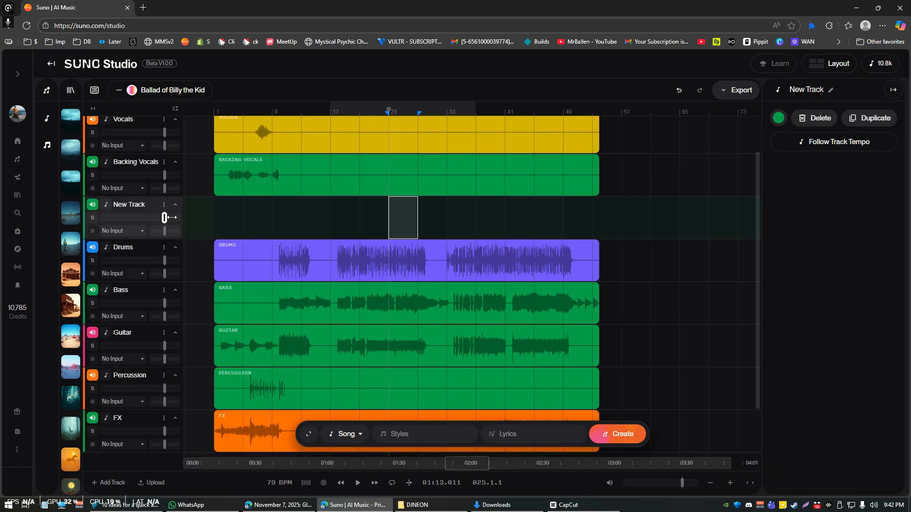
click(139, 209)
right_click(138, 209)
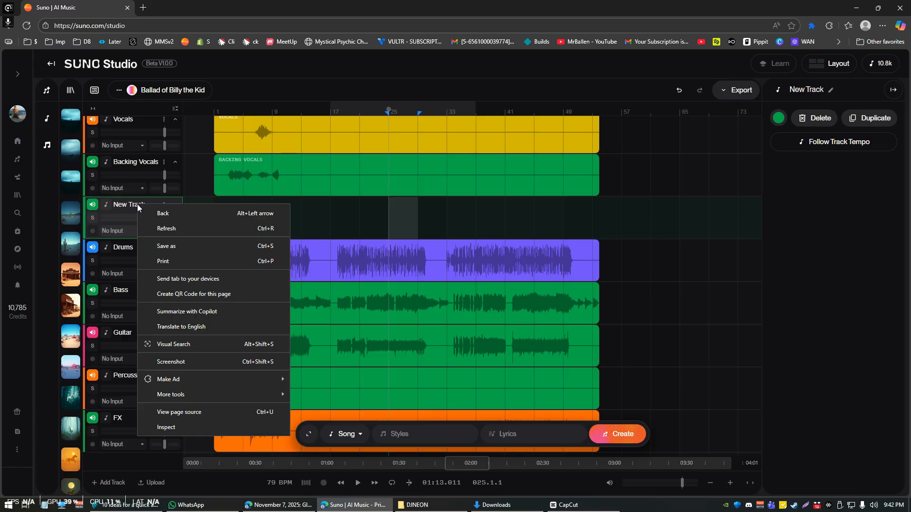
key(Escape)
scroll(436, 227, up, 1)
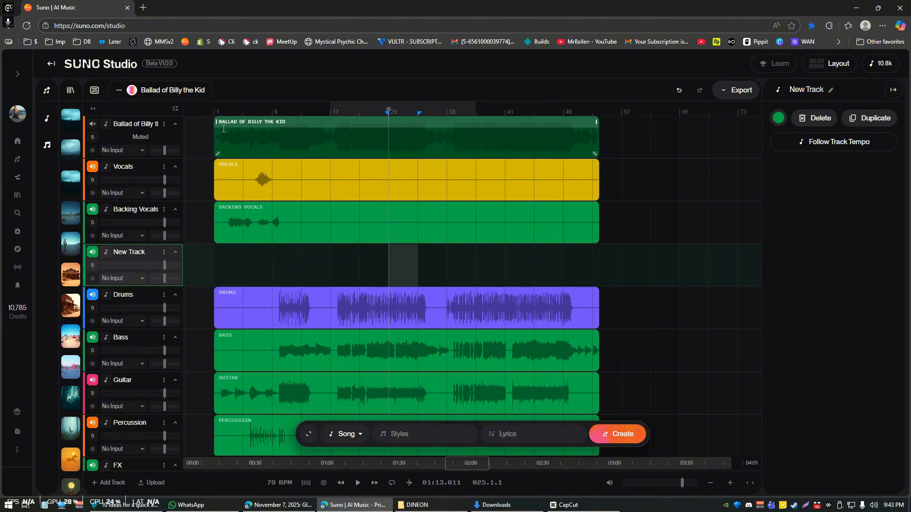
Select bars 1 to 9 on the new empty track and set its generation type to Vocals
click(240, 124)
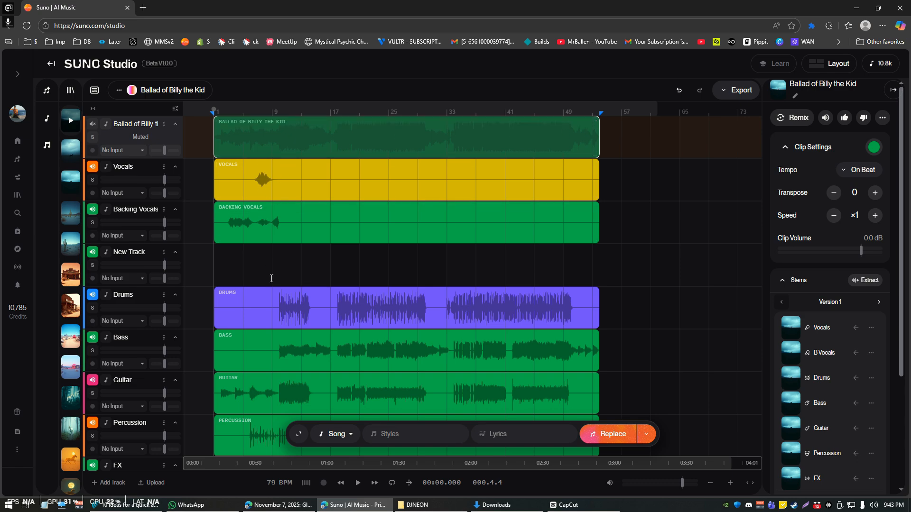
scroll(285, 308, down, 3)
scroll(290, 314, up, 3)
drag(214, 255, 331, 270)
click(233, 256)
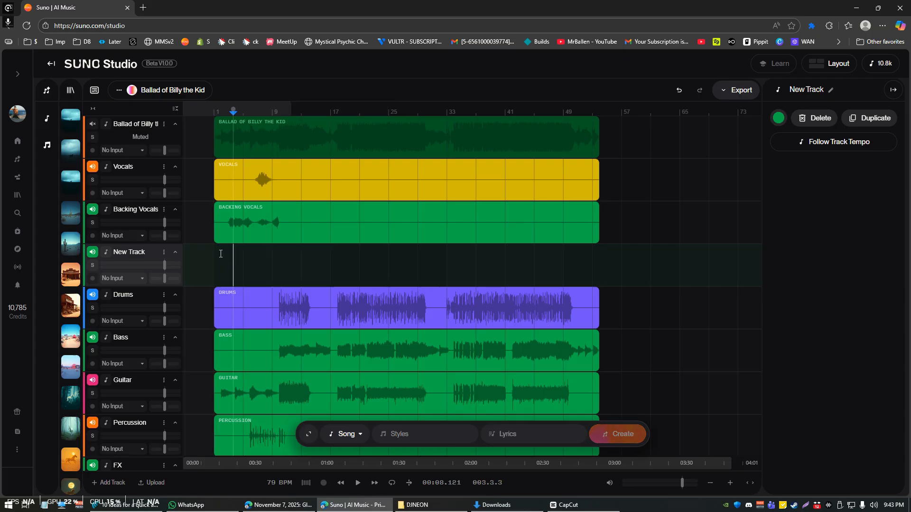
drag(216, 254, 265, 266)
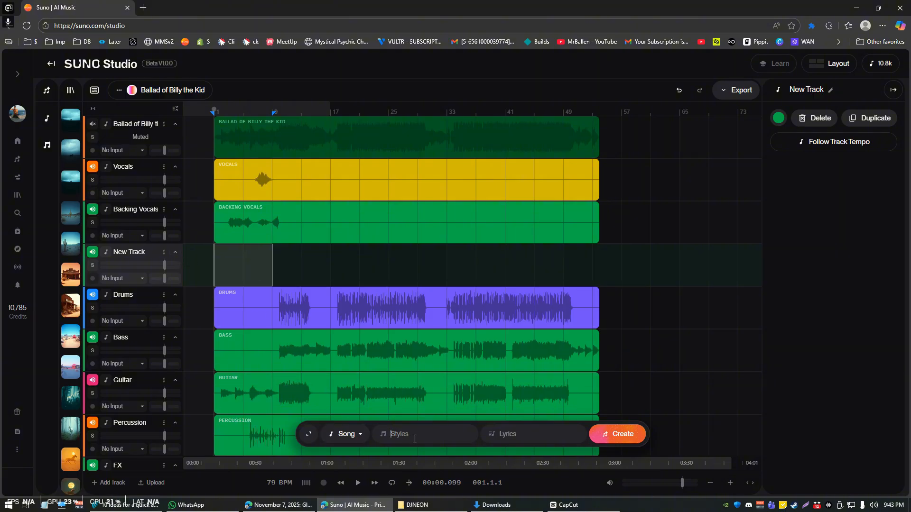
click(348, 434)
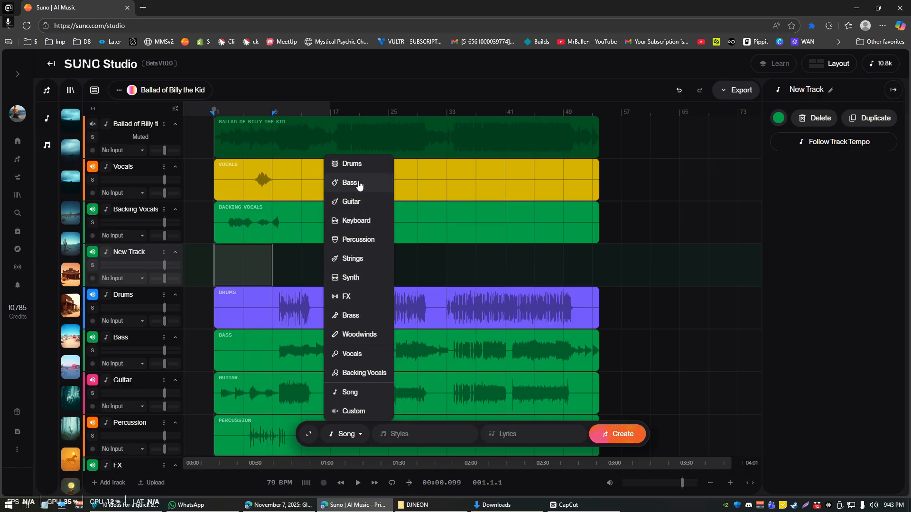
click(360, 355)
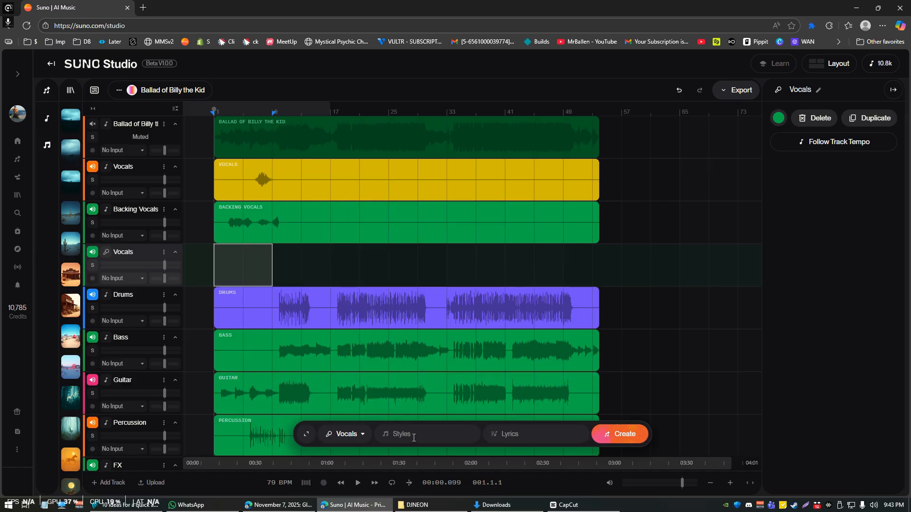
Enter the lyrics "[spoken word]", "once upon a time", "billy the kid", "unicorn", "i dunno" and "song" on separate lines
click(518, 435)
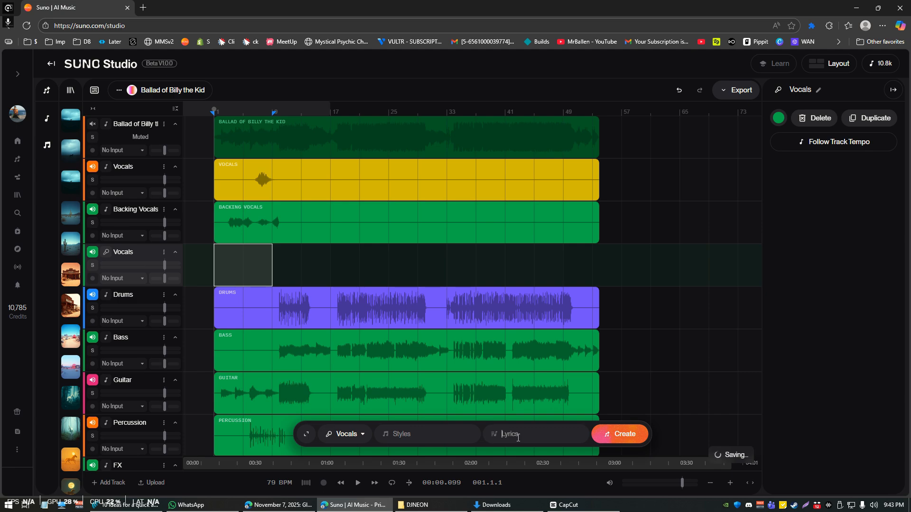
text([spoken wor)
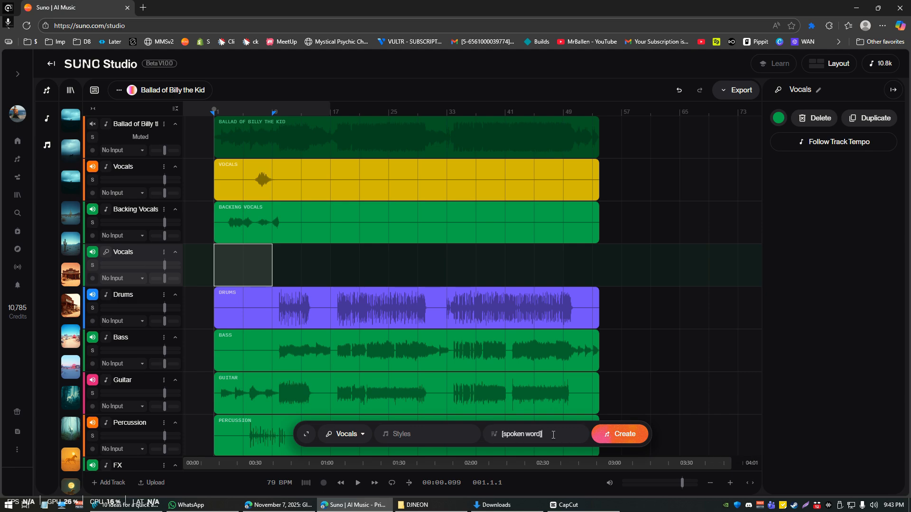
text(d])
key(Return)
text(once )
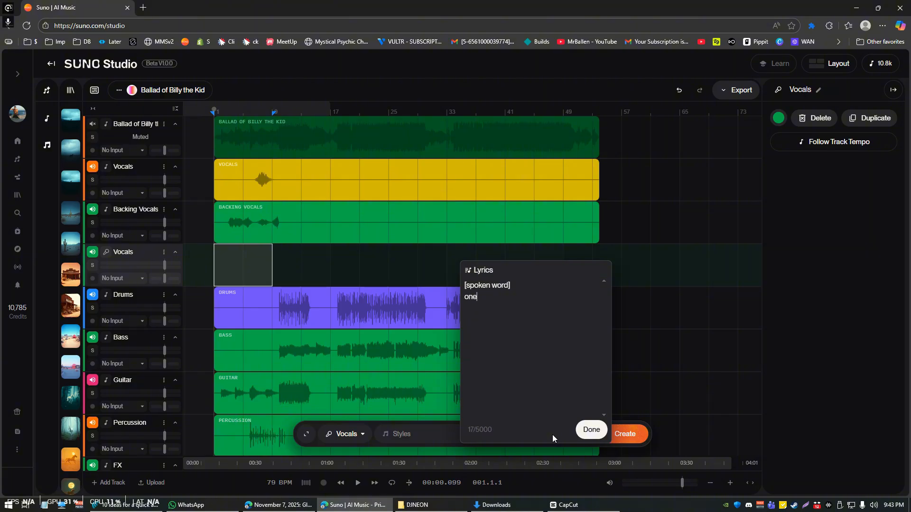
text(upone a time)
key(Return)
key(Right)
key(Right)
key(BackSpace)
key(Down)
key(BackSpace)
key(Return)
text(billy the kid)
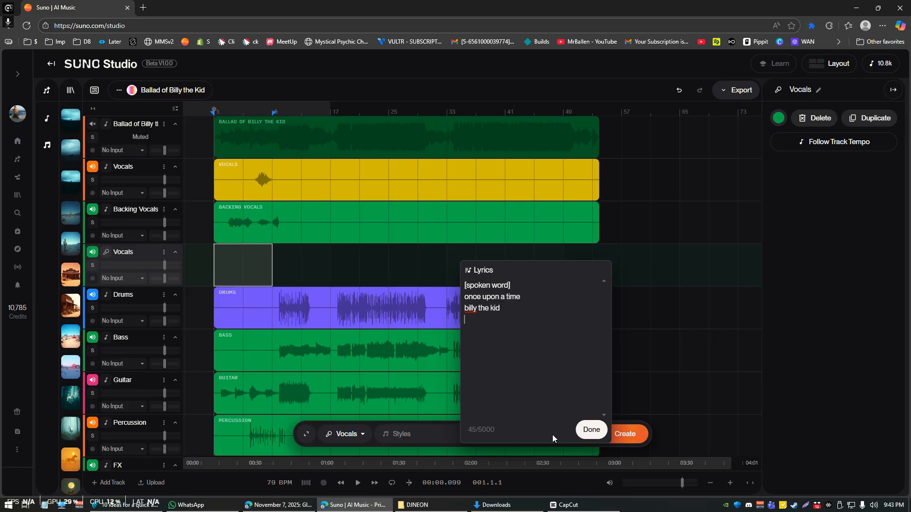
key(Return)
text(unicorn)
key(Return)
text(i dunno)
key(Return)
text(song)
click(589, 432)
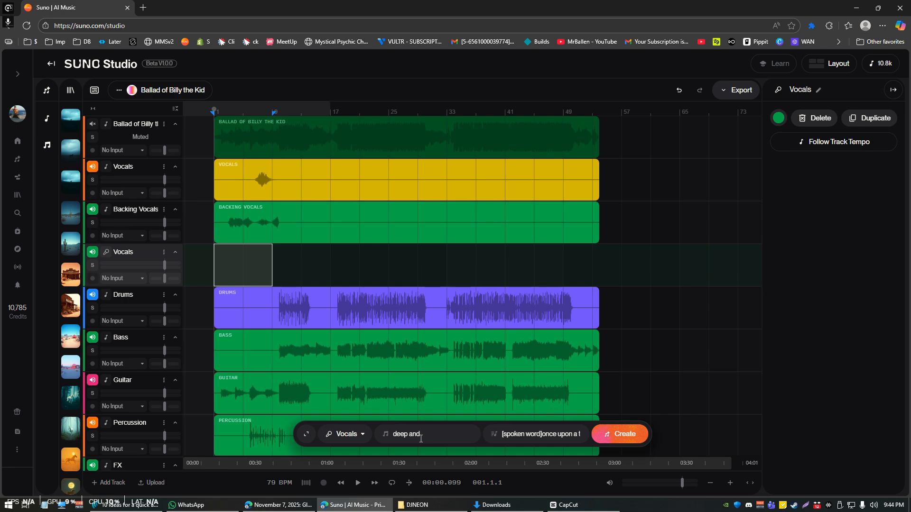
Set the style to "deep and spooky", generate the vocals, and show the workspace's clip list
text(ky)
click(613, 440)
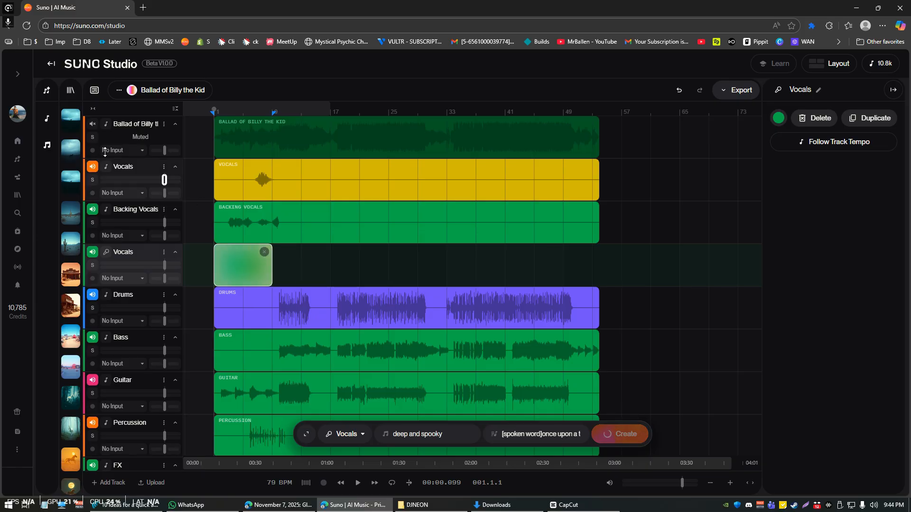
click(70, 91)
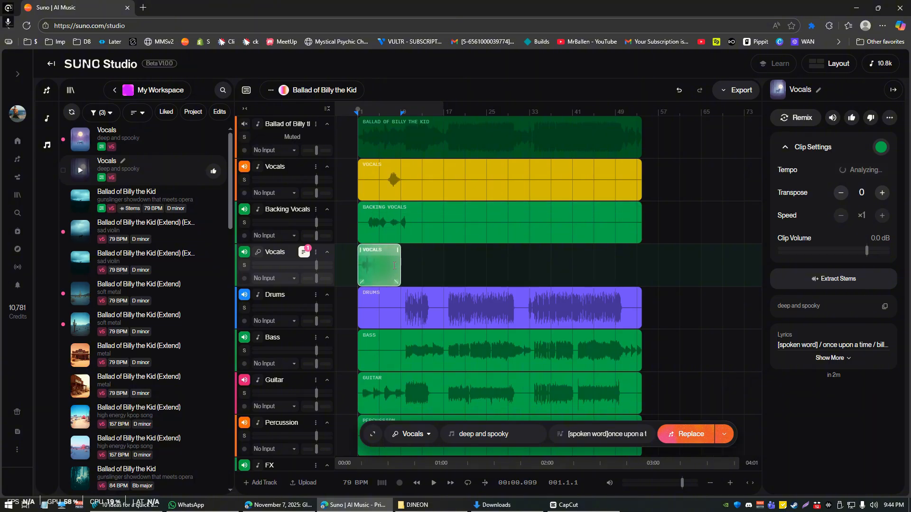
Mute the generated Vocals track and listen to the song's opening without it
click(361, 216)
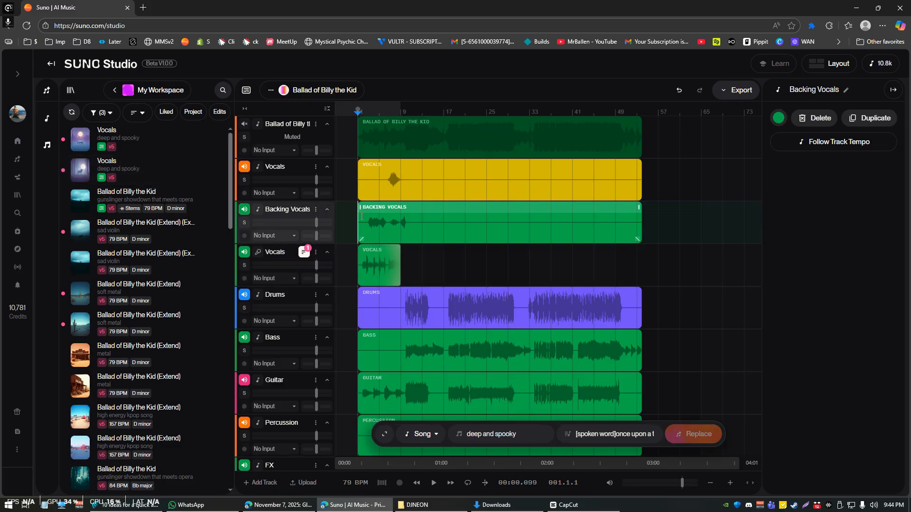
click(247, 271)
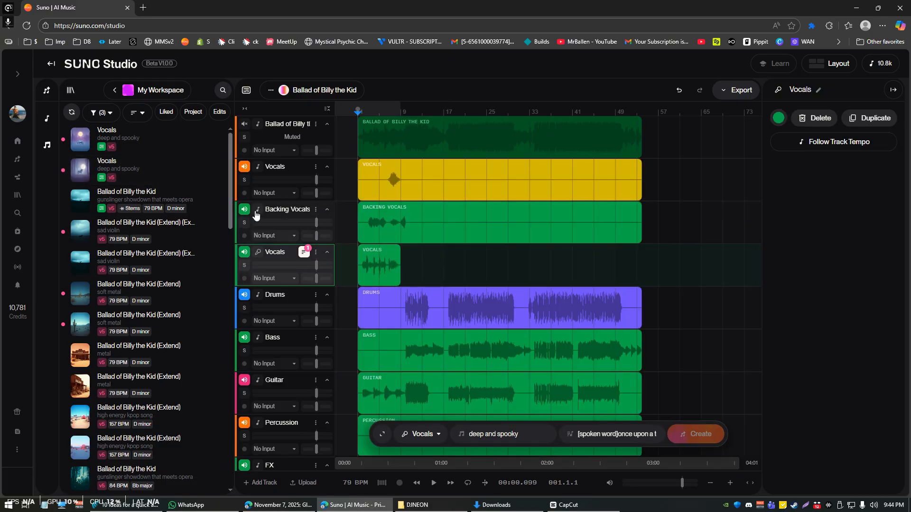
click(248, 255)
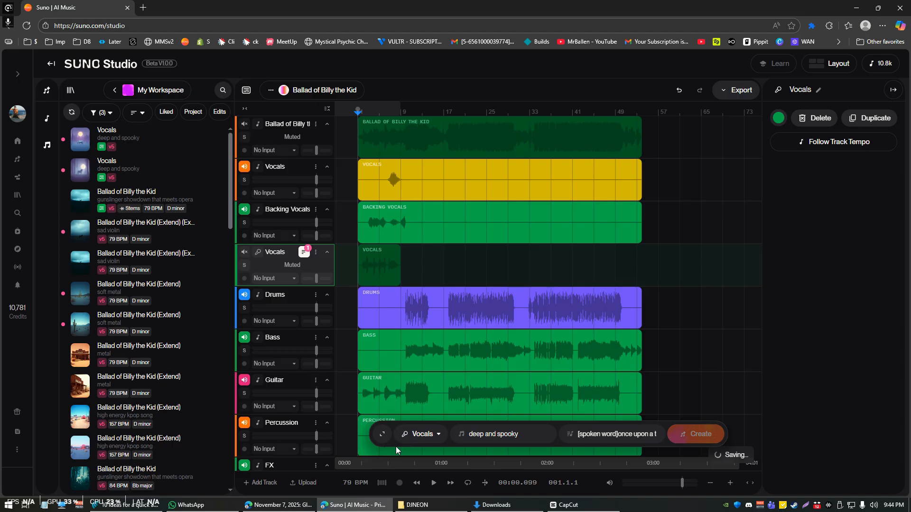
click(437, 486)
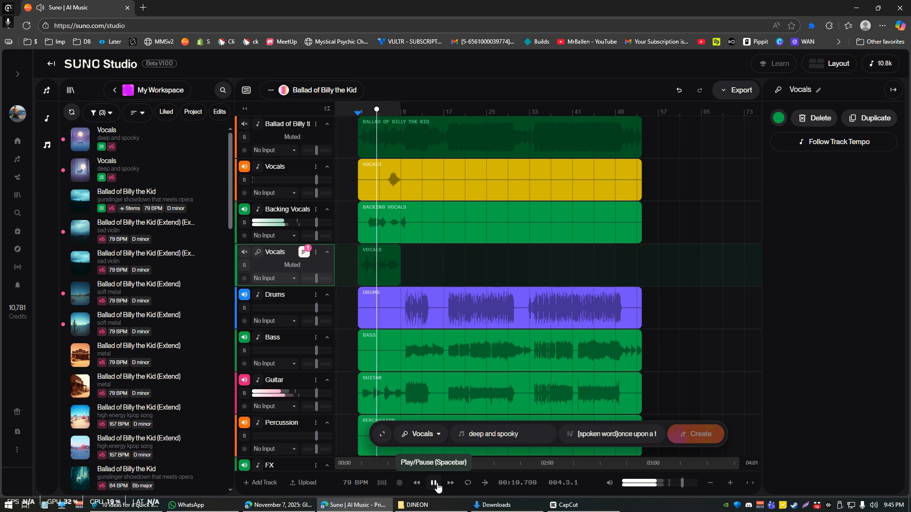
click(434, 483)
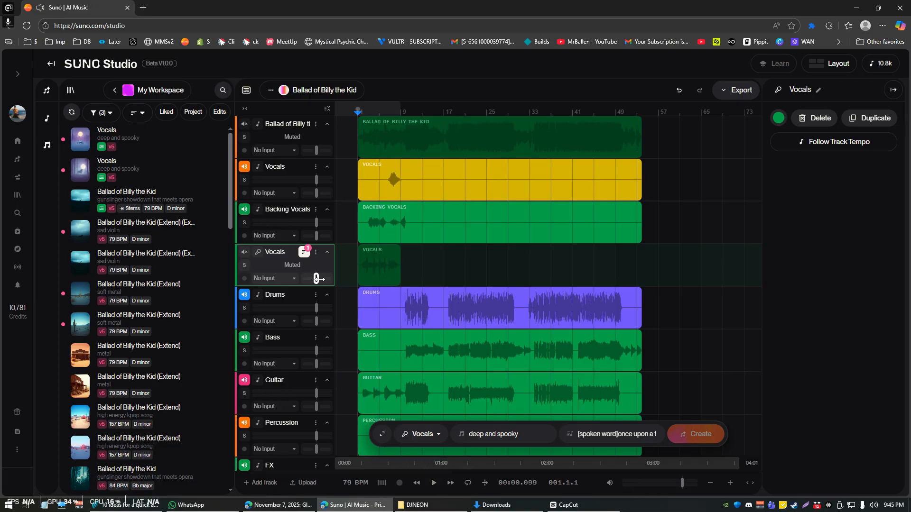
Unmute the generated Vocals track and listen to the opening with it included
click(244, 252)
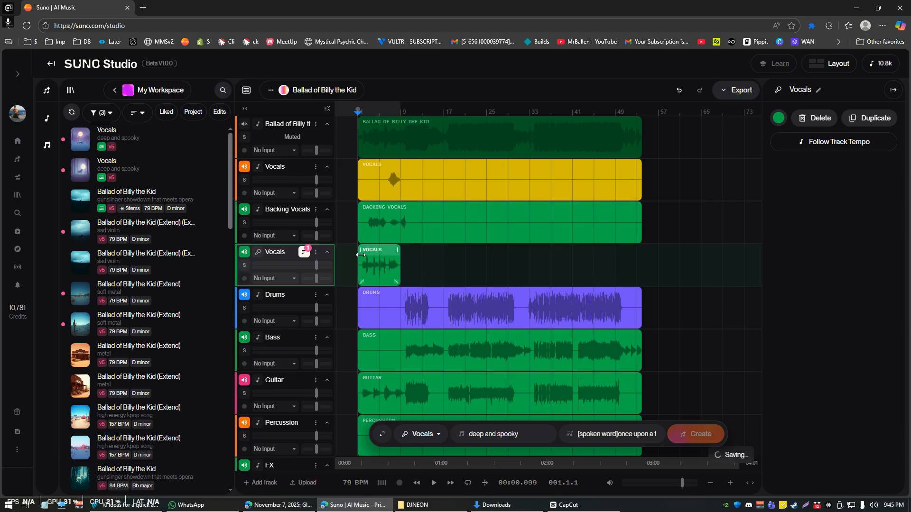
click(434, 483)
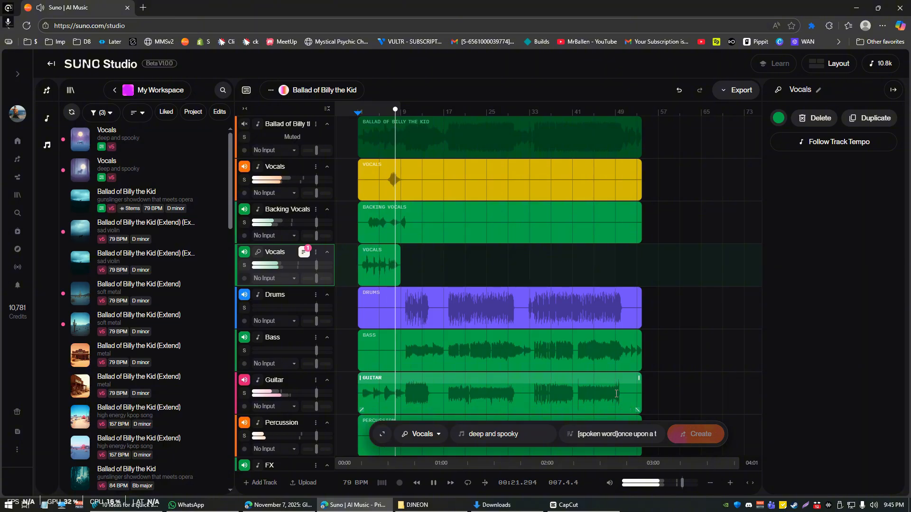
click(434, 482)
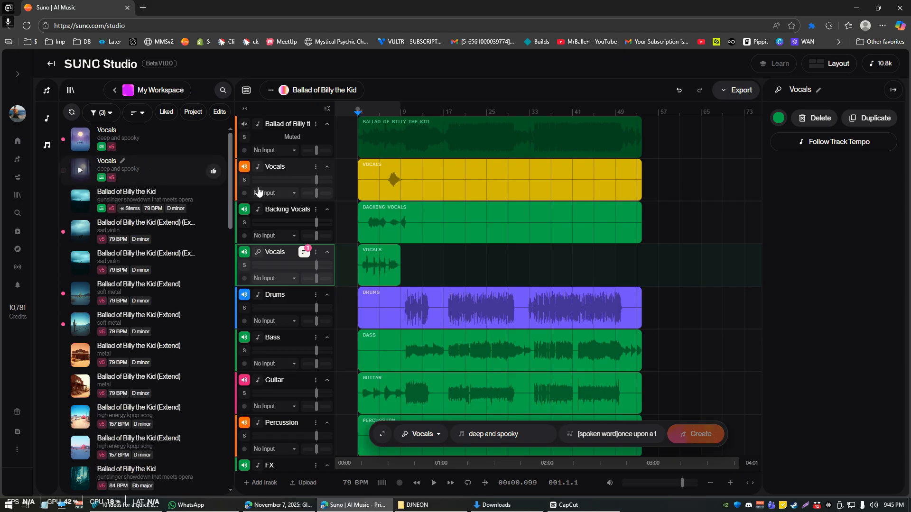
Preview both generated "deep and spooky" Vocals versions from the workspace, then pause playback
click(81, 171)
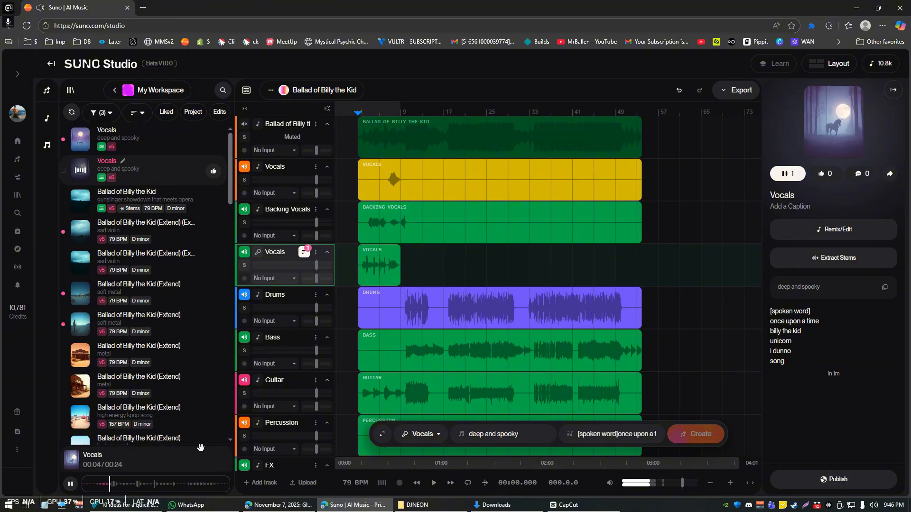
click(88, 146)
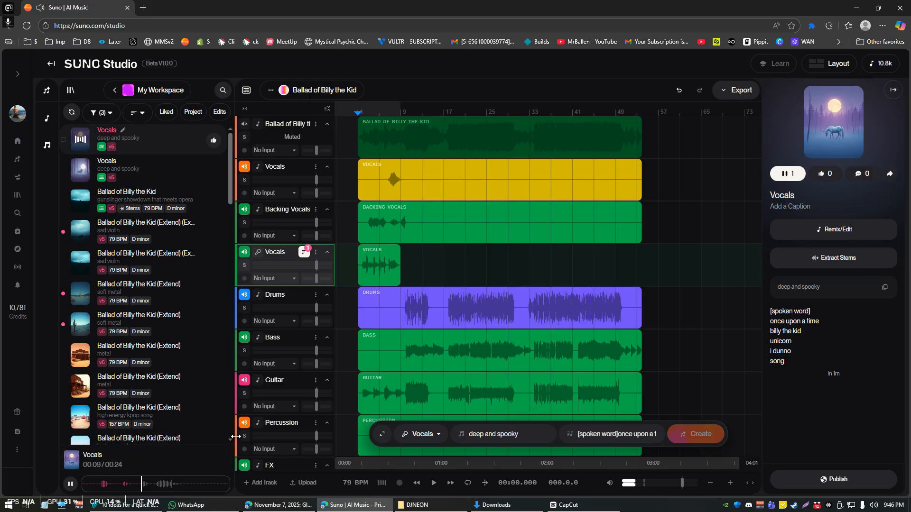
click(70, 484)
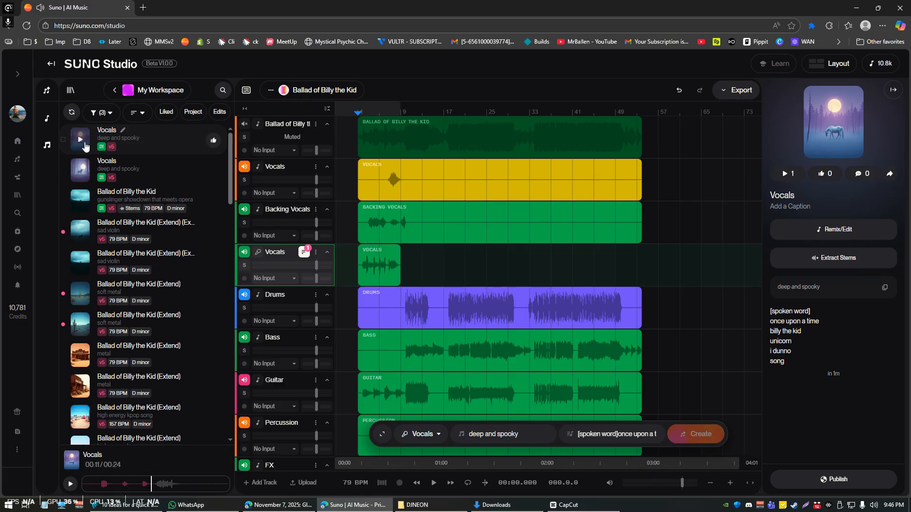
Replace the generated clip at the start of the new Vocals track with the topmost Vocals version from the workspace
drag(83, 136, 361, 257)
click(362, 256)
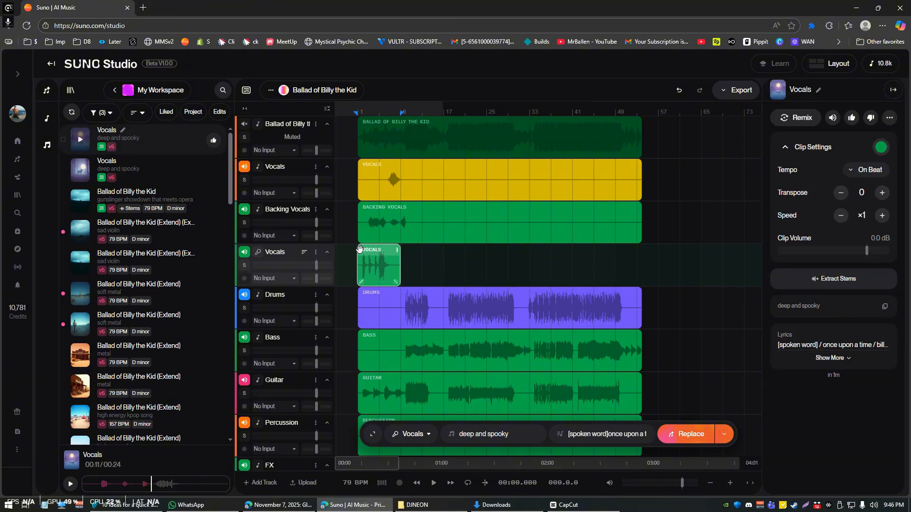
click(602, 408)
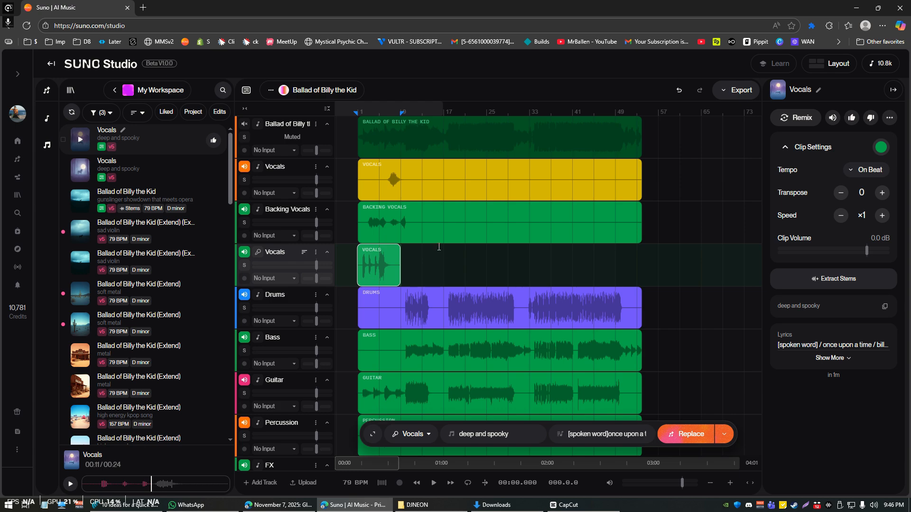
Select the whole Drums clip and set its generation type to Percussion
click(419, 167)
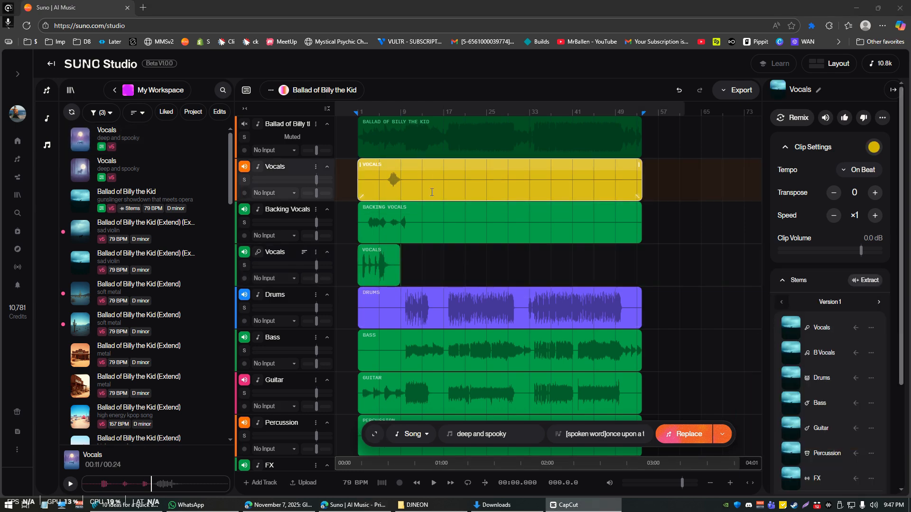
click(449, 127)
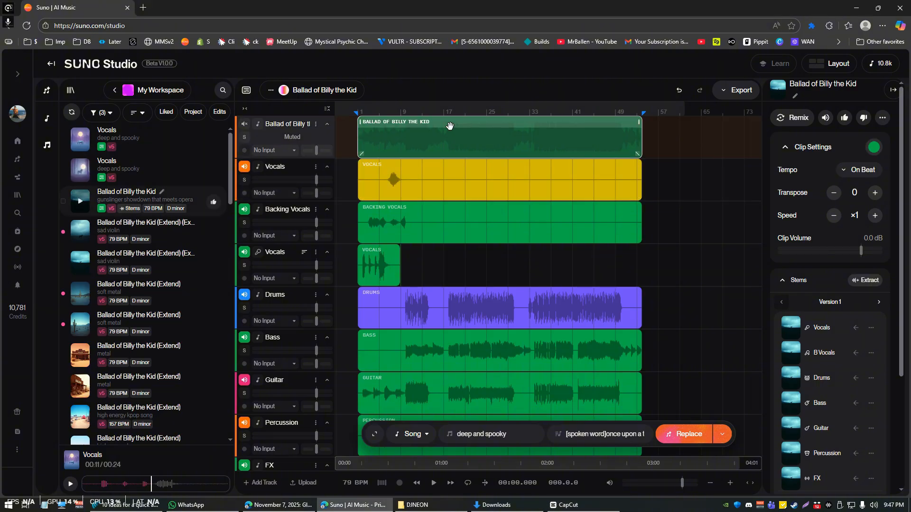
click(427, 294)
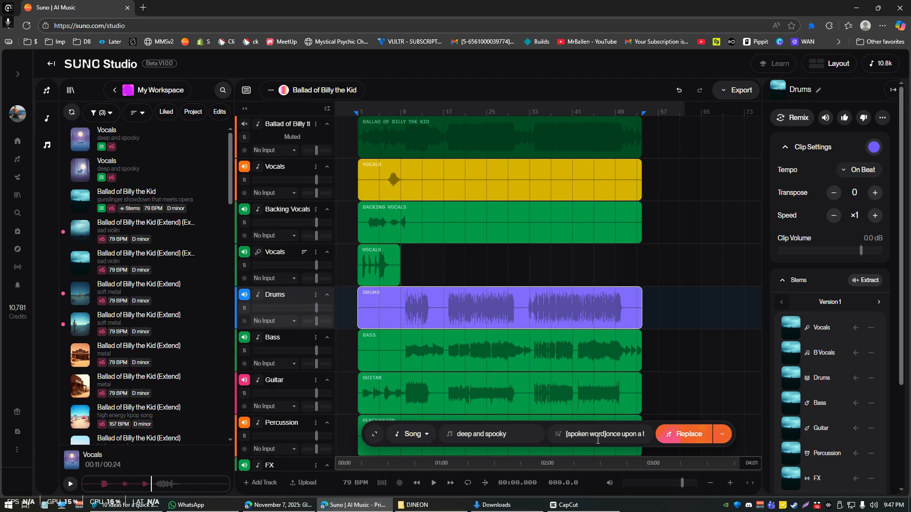
click(413, 434)
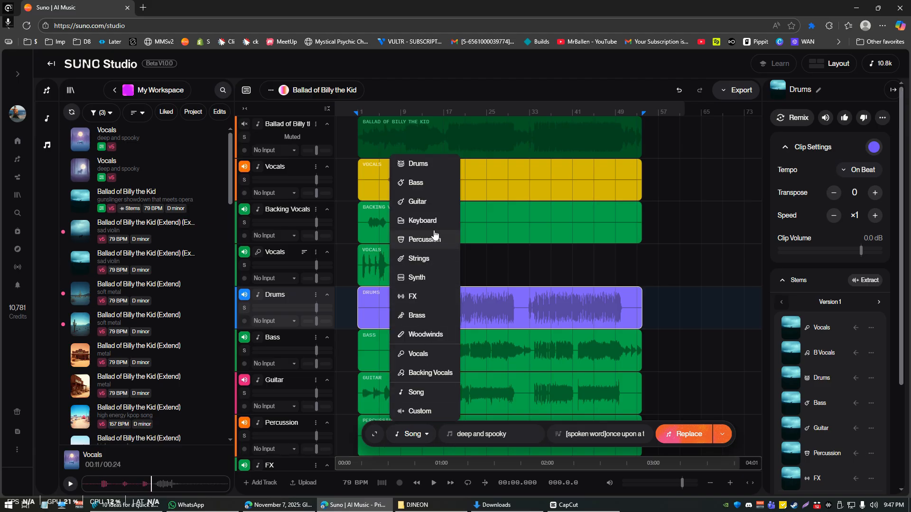
click(432, 249)
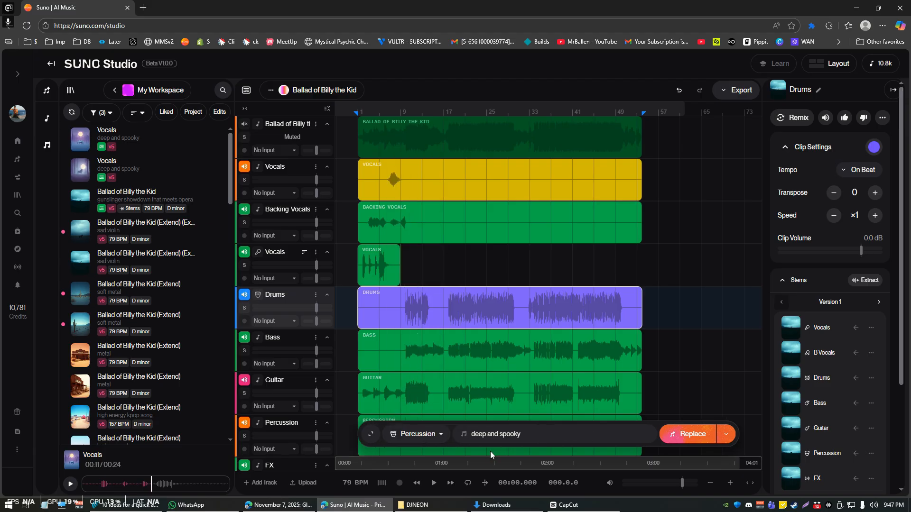
Set the Drums clip's generation prompt to "rock and roll drums" and generate the replacement percussion
triple_click(512, 432)
key(BackSpace)
text(rock and roll drums)
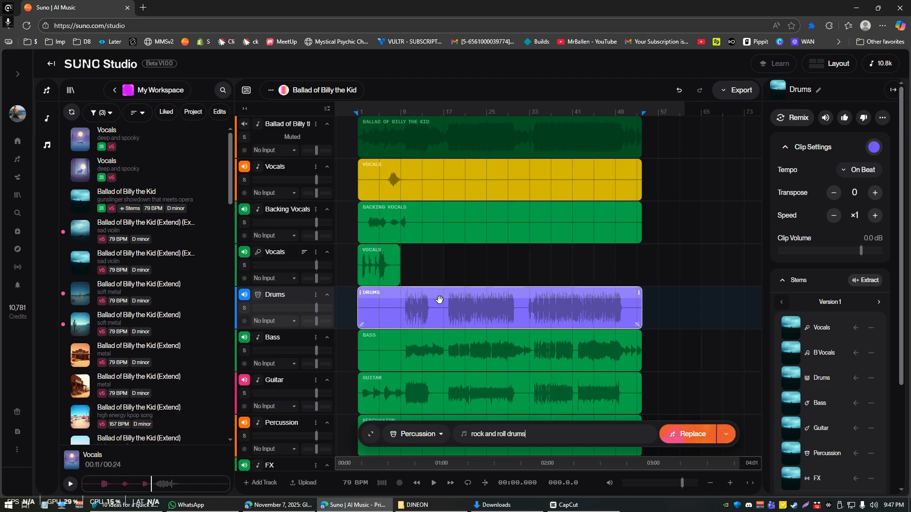
key(Return)
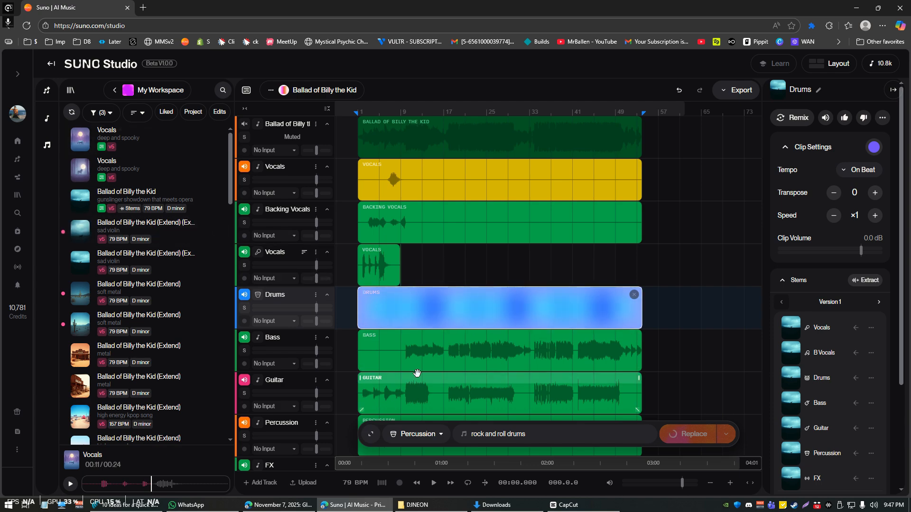
Select a short section near the start of the Bass clip, then select the whole Bass clip instead
drag(381, 355, 388, 355)
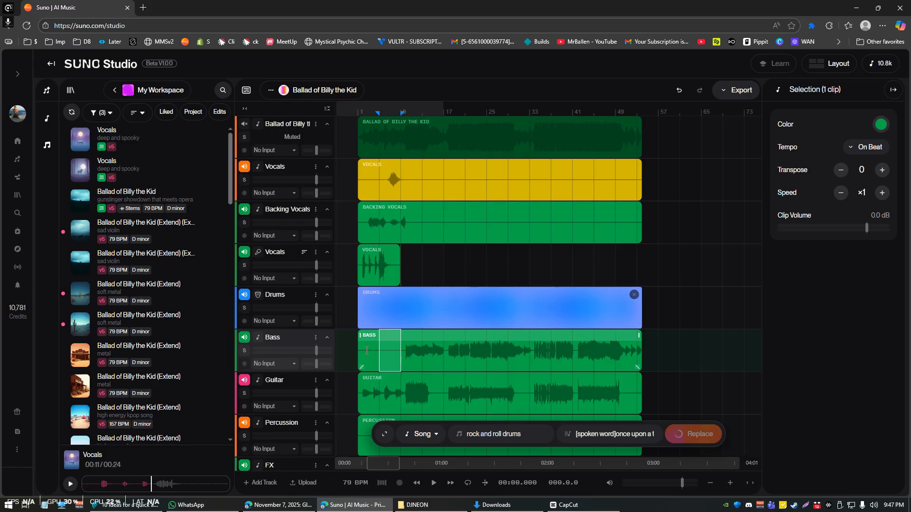
scroll(387, 356, up, 3)
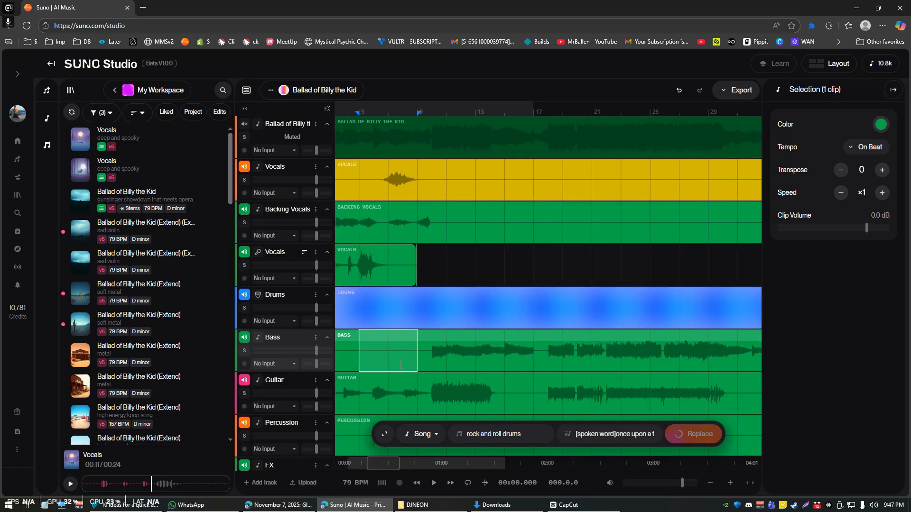
scroll(401, 365, down, 2)
scroll(423, 350, down, 2)
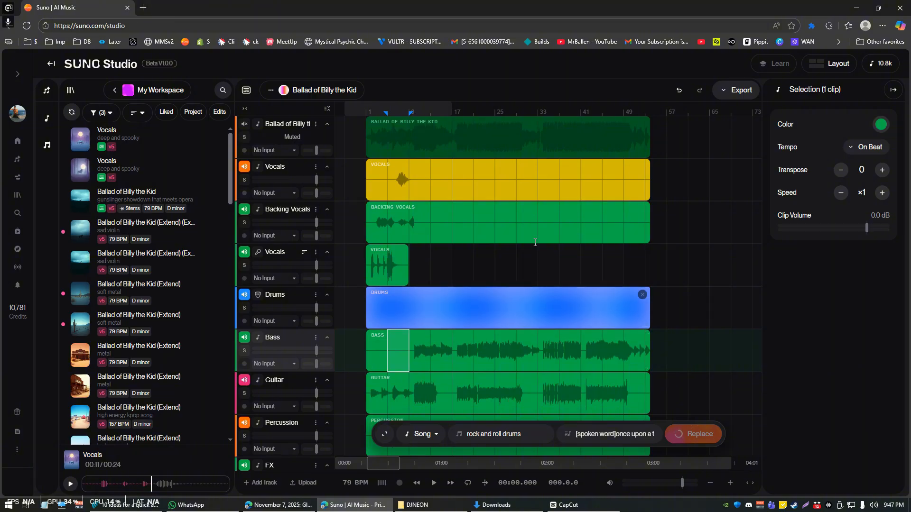
drag(647, 338, 659, 373)
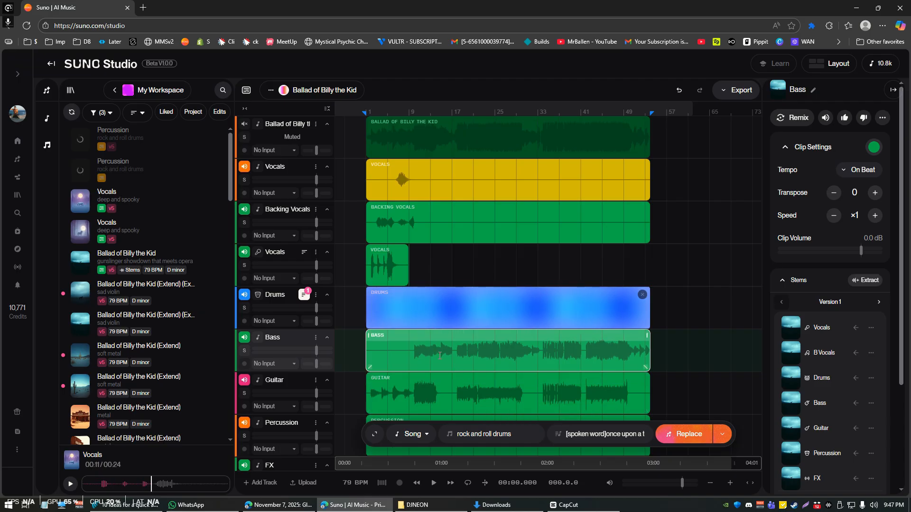
Examine the stem tracks along the timeline in close-up and full view, then check the available export options
scroll(439, 356, up, 5)
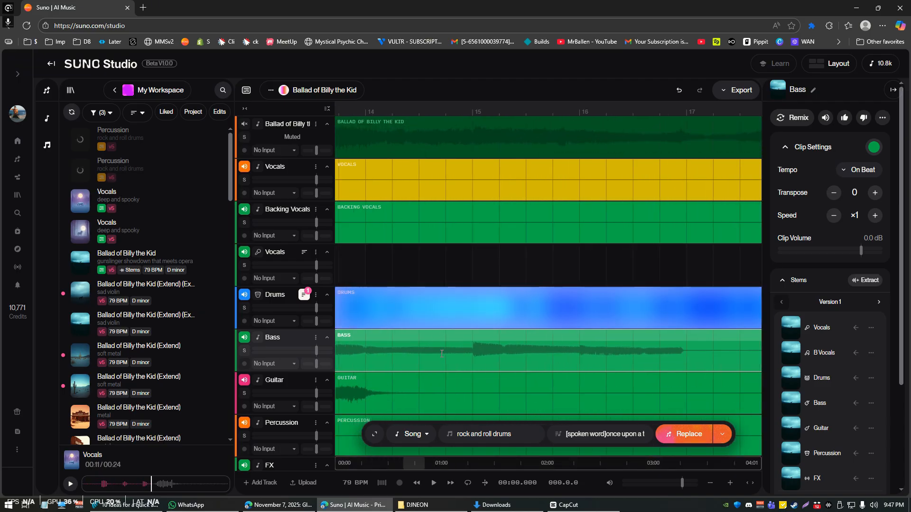
scroll(441, 355, down, 5)
scroll(441, 355, down, 1)
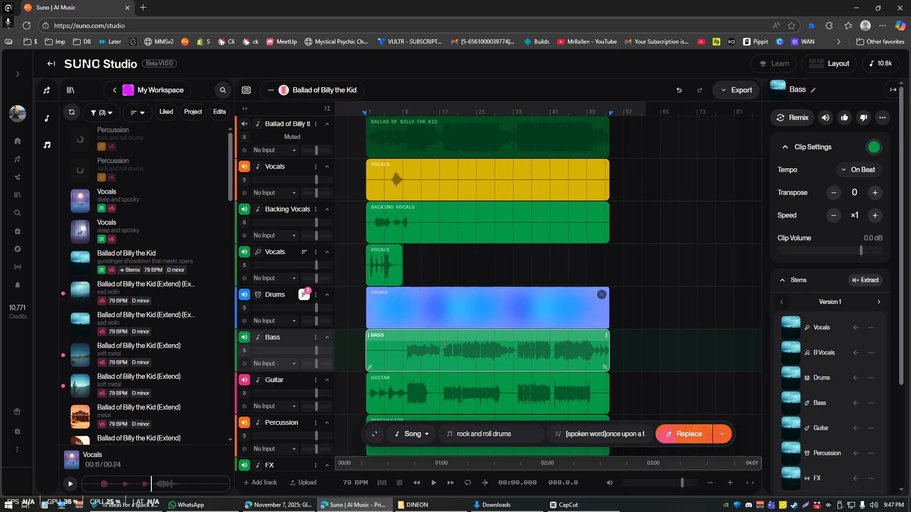
scroll(446, 347, up, 4)
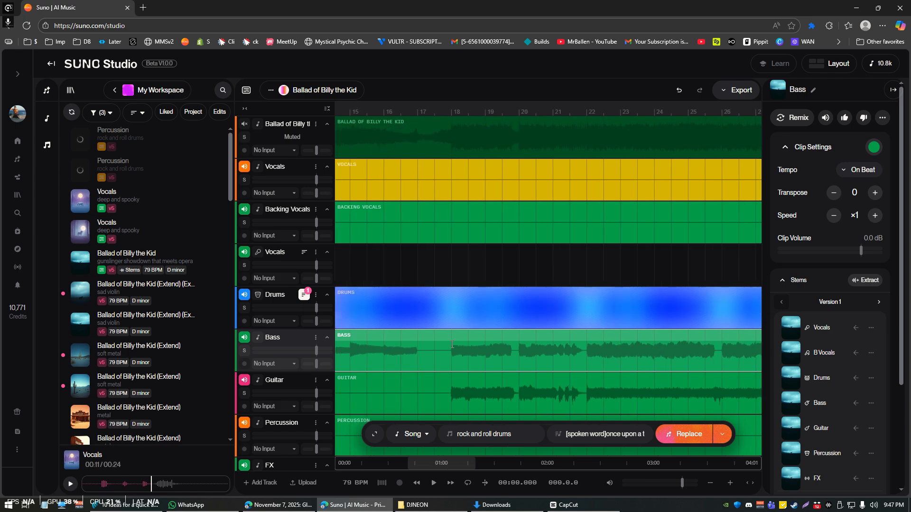
scroll(452, 346, right, 5)
scroll(452, 348, left, 10)
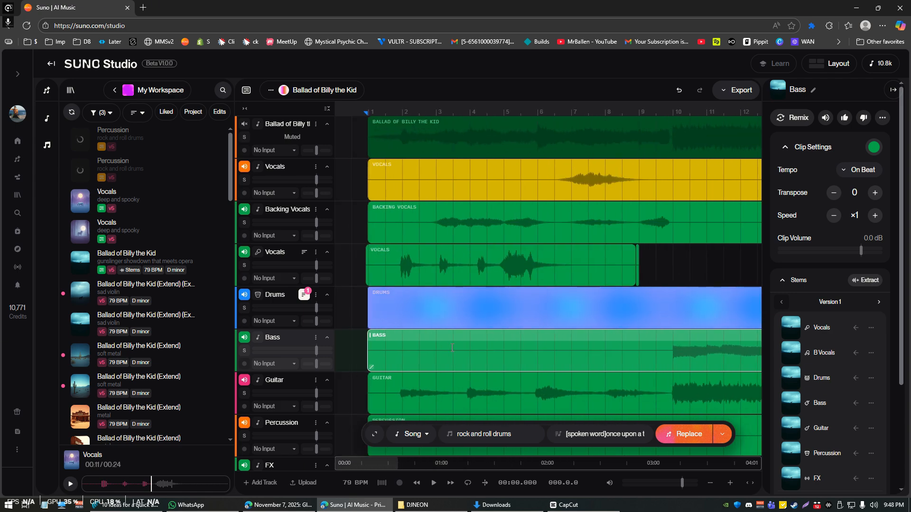
scroll(451, 347, down, 5)
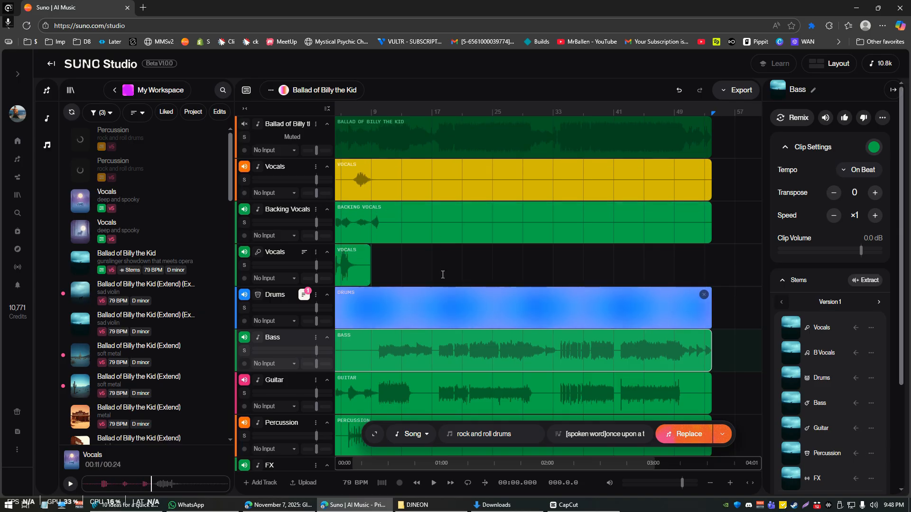
scroll(443, 275, down, 3)
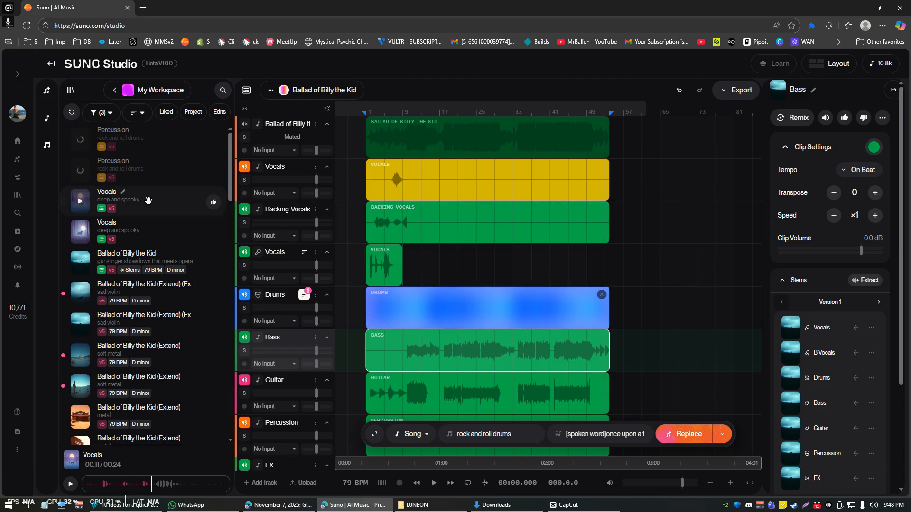
click(738, 95)
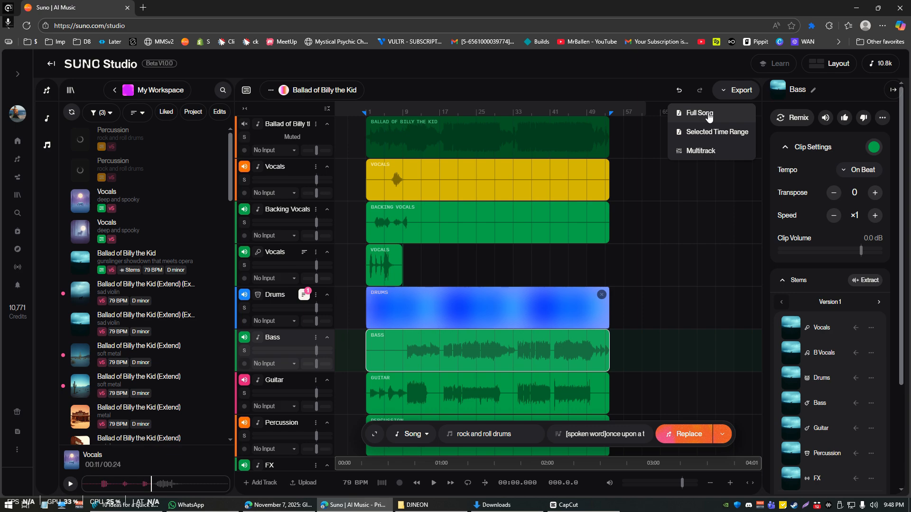
Go to the song creation page and load the full song Ballad of Billy the Kid as source audio in Cover mode
click(17, 165)
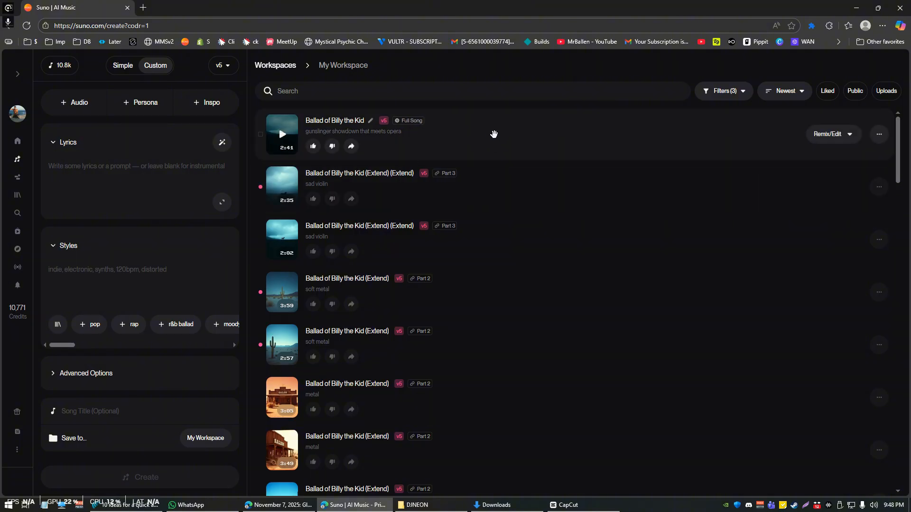
drag(499, 132, 152, 150)
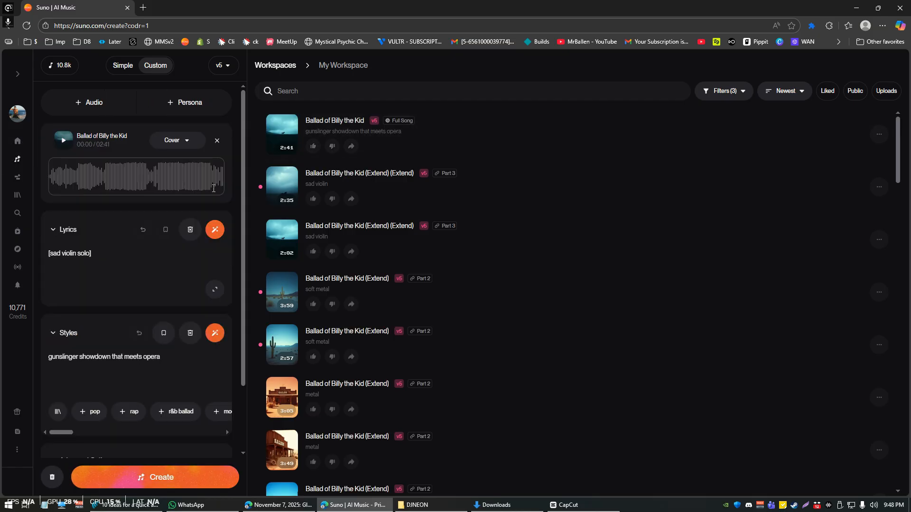
click(183, 142)
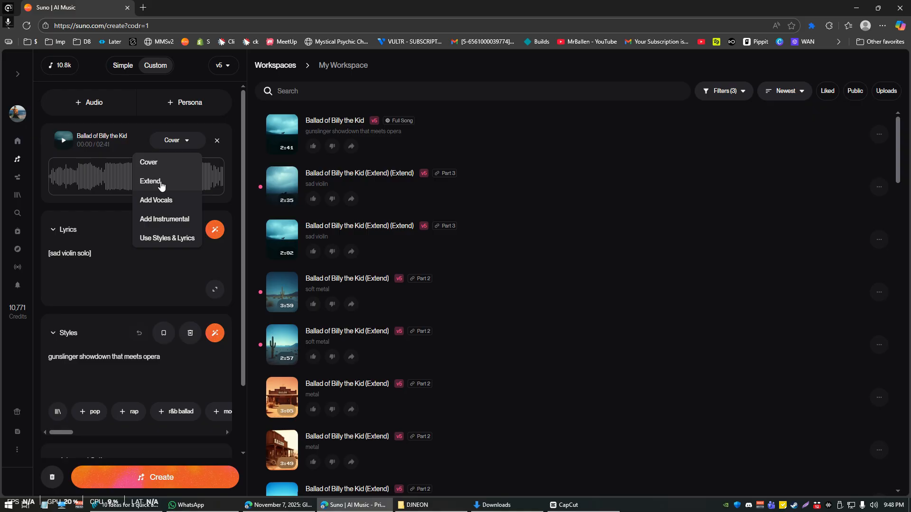
click(149, 165)
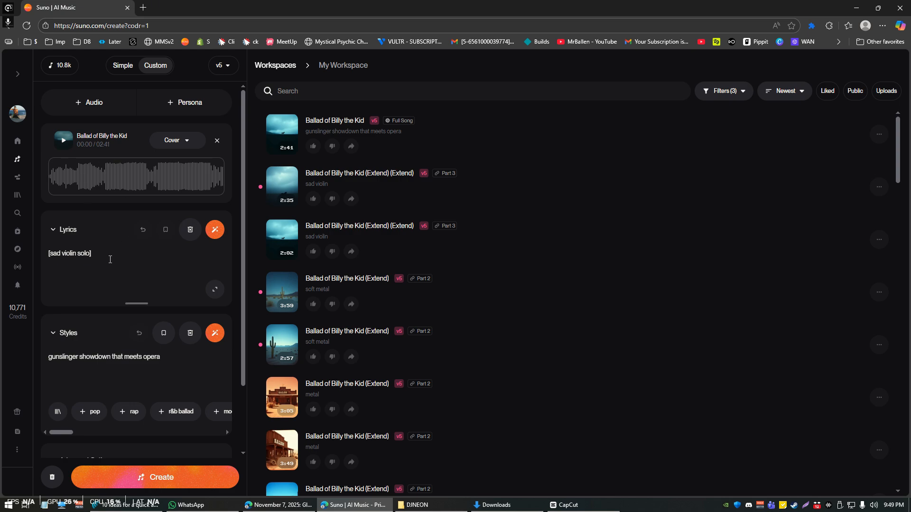
Clear the lyrics and the style description carried over from the source song
triple_click(114, 259)
key(BackSpace)
triple_click(147, 355)
key(BackSpace)
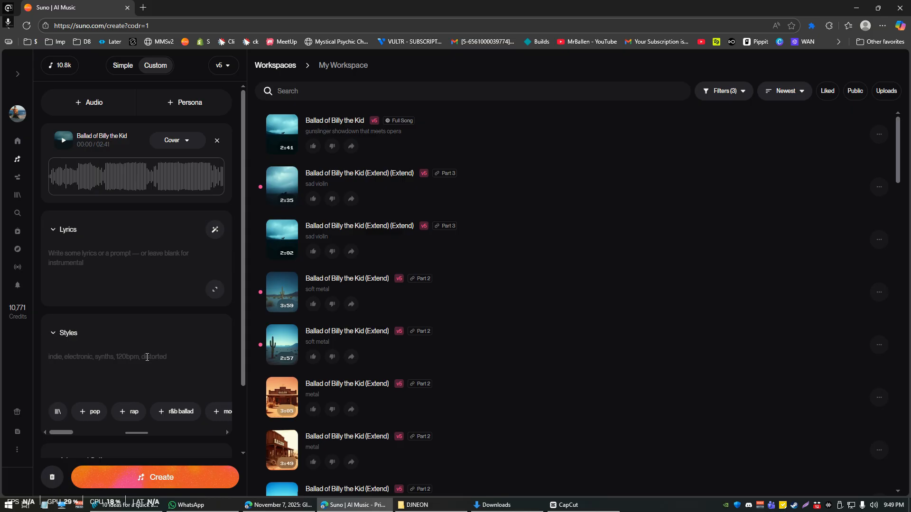
Set the style to "classical piano" and generate the cover of Ballad of Billy the Kid
text(classica)
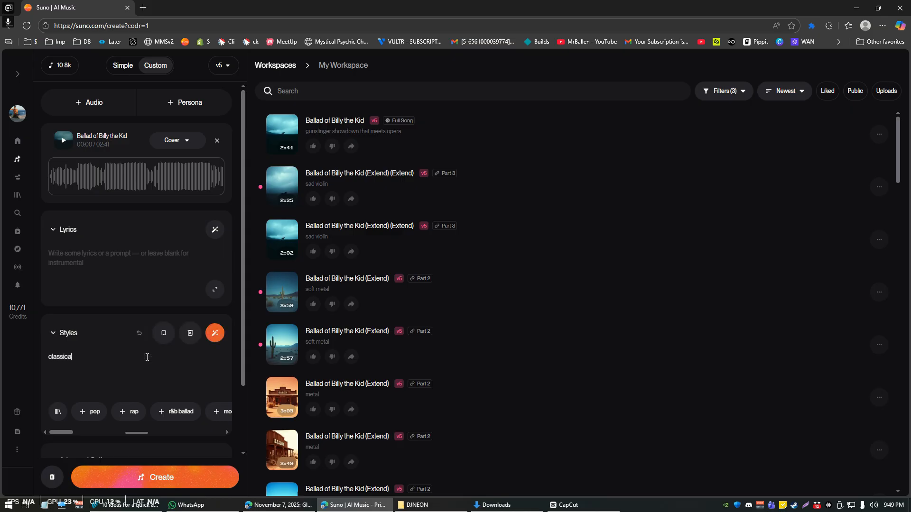
text(l p)
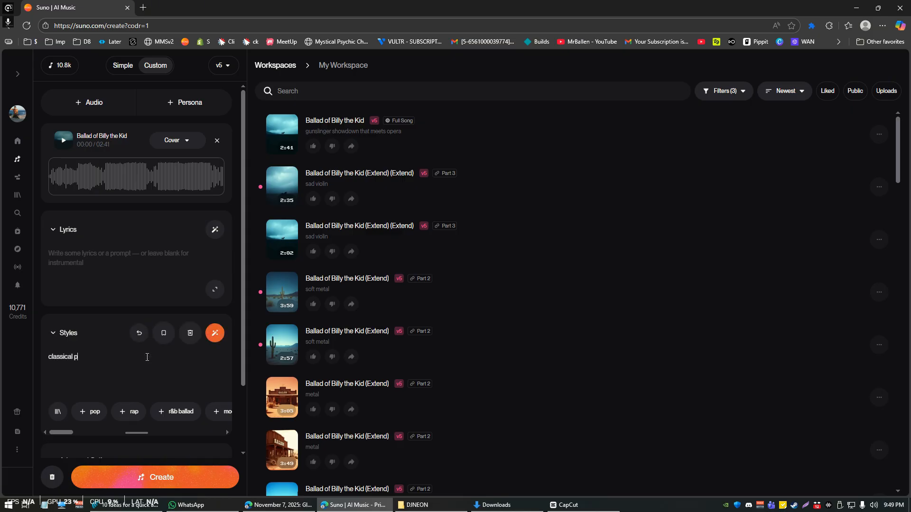
text(io)
text(i)
text(ano)
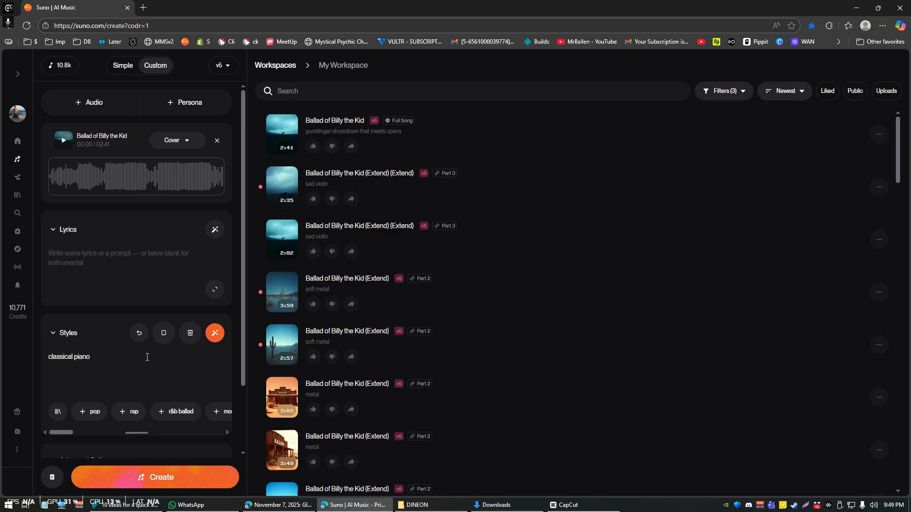
click(194, 478)
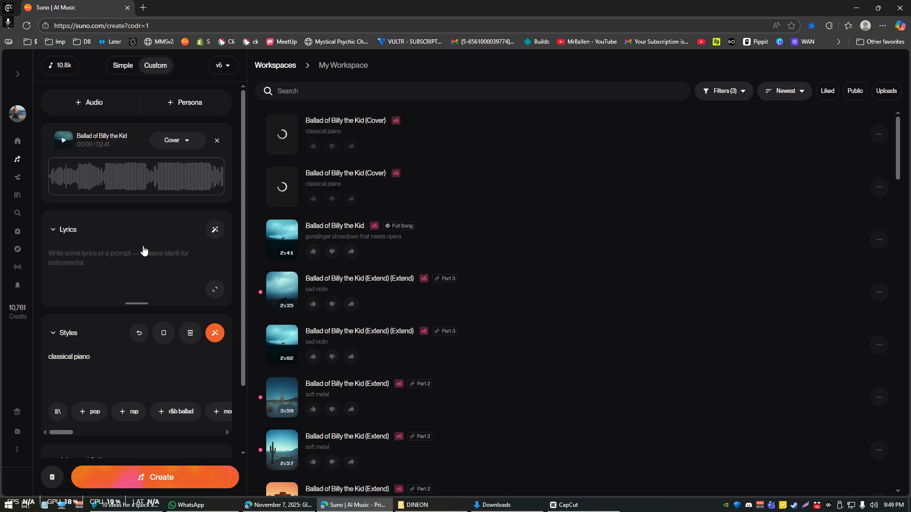
Preview the original full song Ballad of Billy the Kid, skipping ahead through its opening, then pause it
triple_click(74, 356)
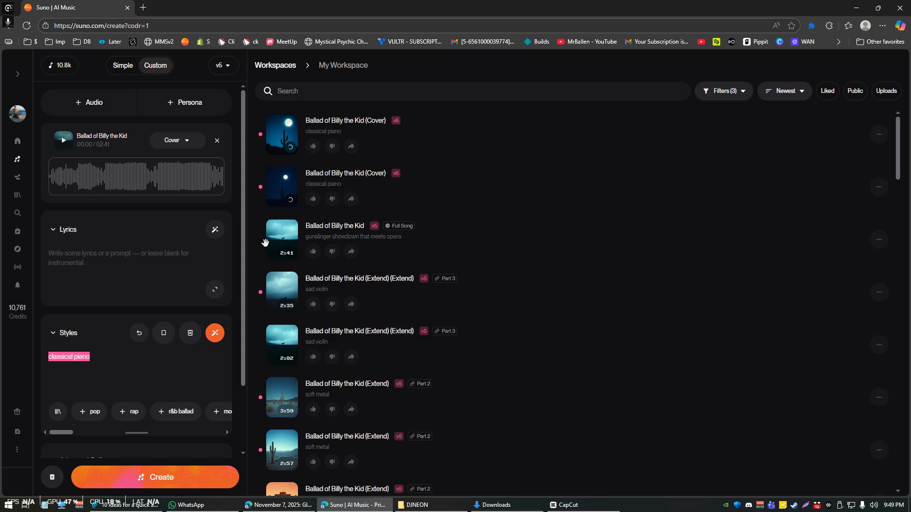
mouse_move(288, 245)
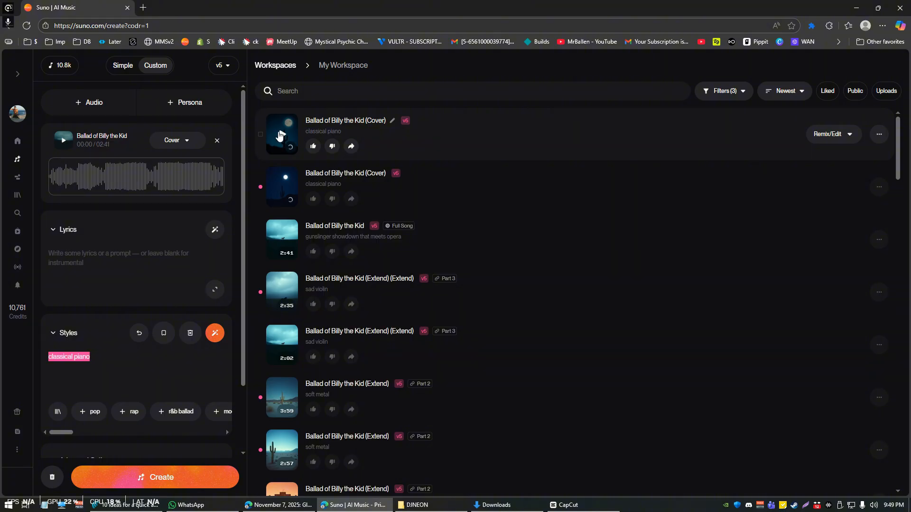
click(284, 240)
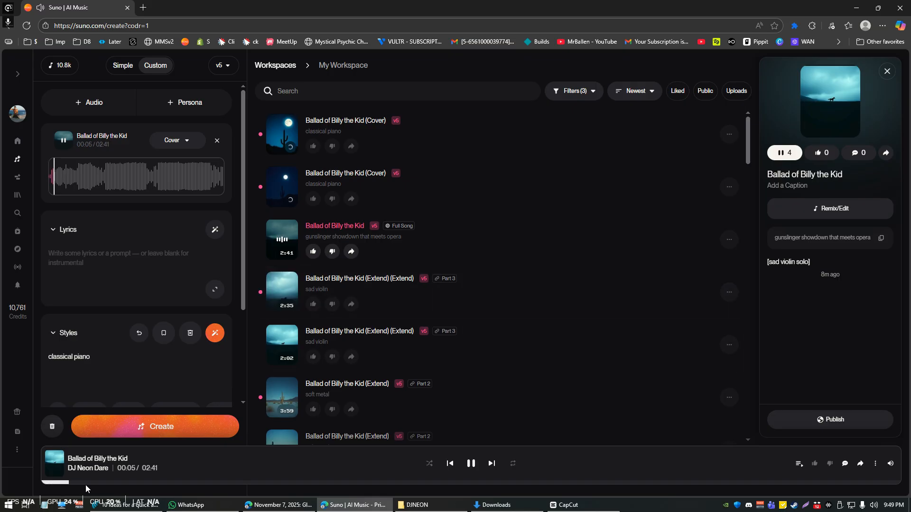
click(97, 483)
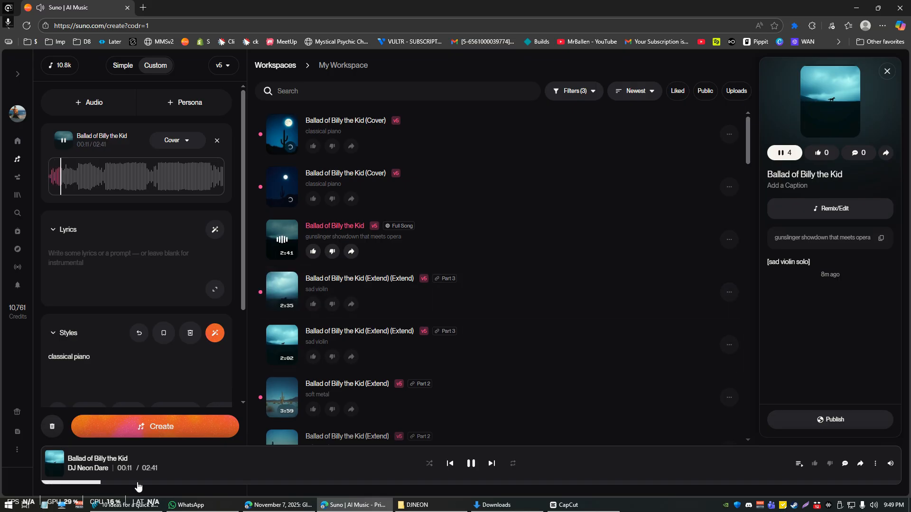
click(138, 483)
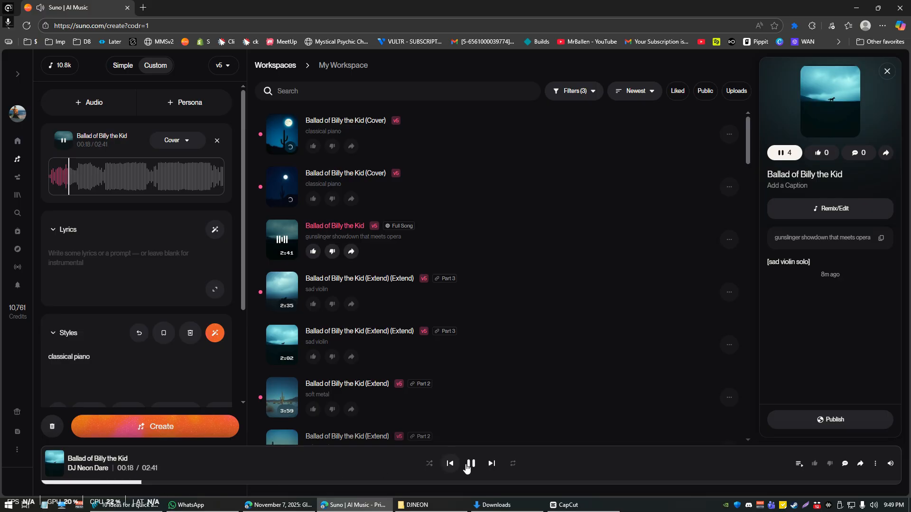
click(472, 463)
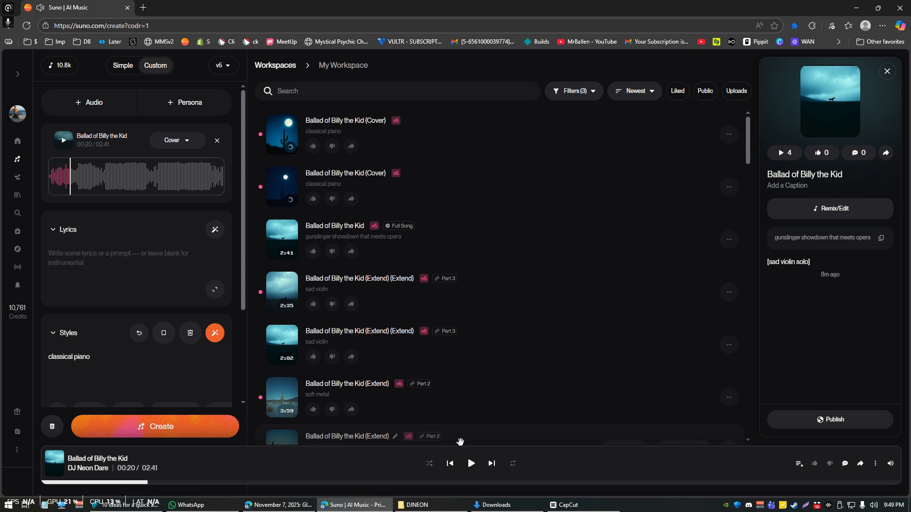
Preview the second classical piano cover, skipping ahead through the song, then pause playback
click(290, 198)
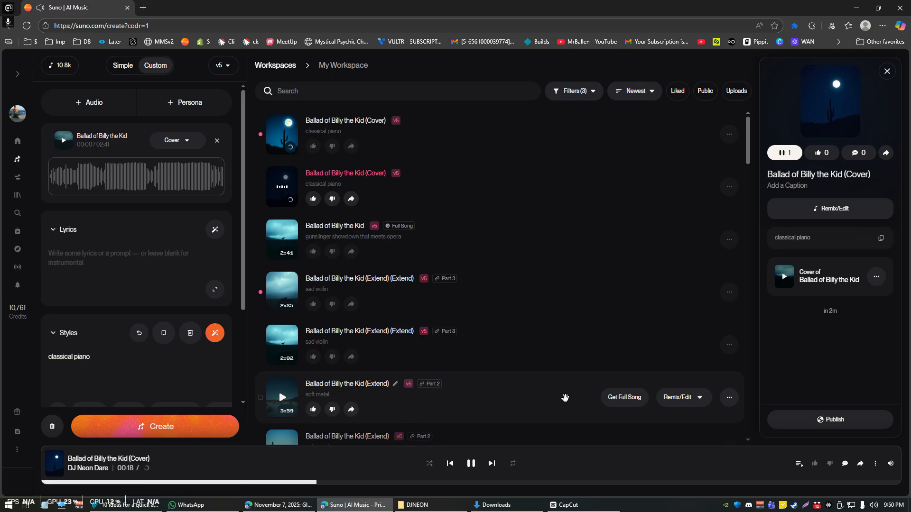
click(495, 483)
click(552, 482)
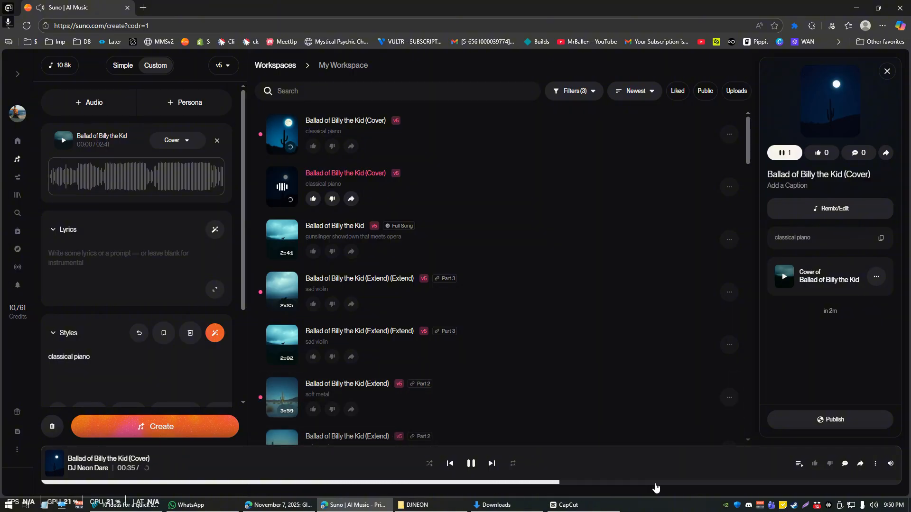
click(790, 484)
click(471, 464)
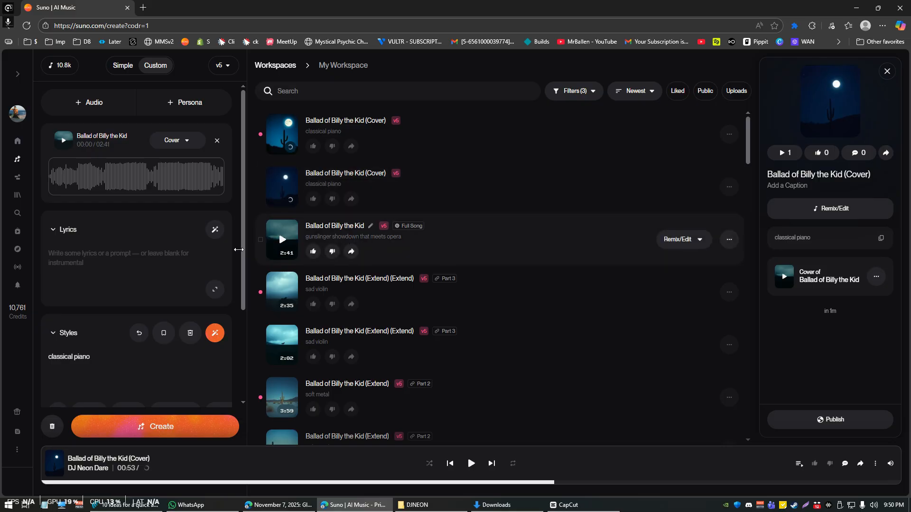
Check the source audio's reuse modes without changing Cover, then show the details of the original full song
click(180, 147)
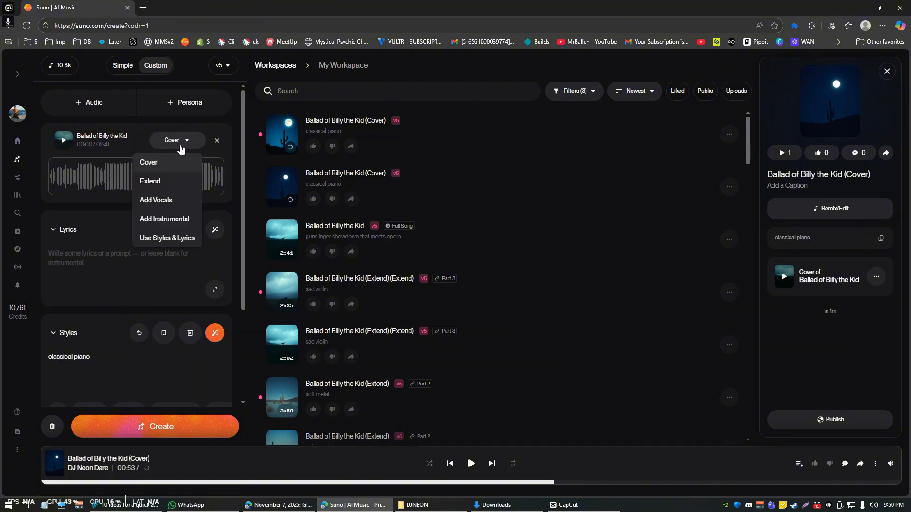
click(450, 193)
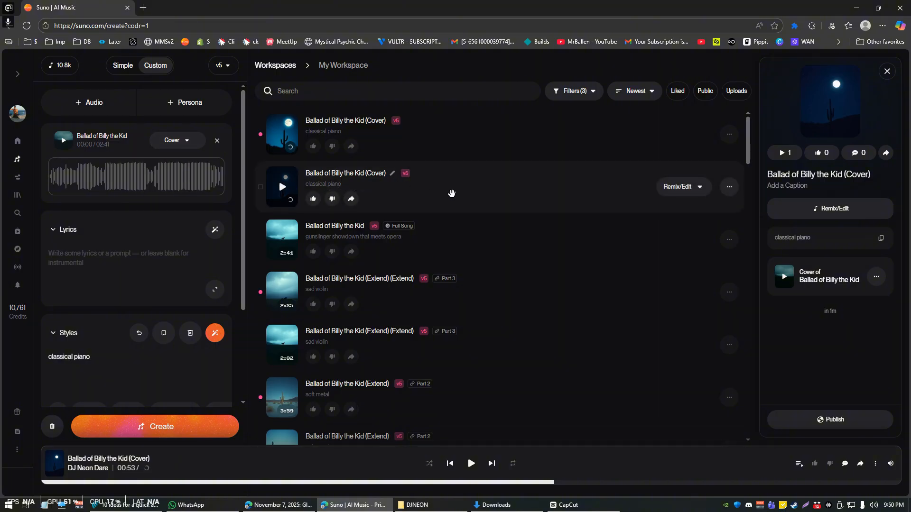
drag(460, 193, 447, 192)
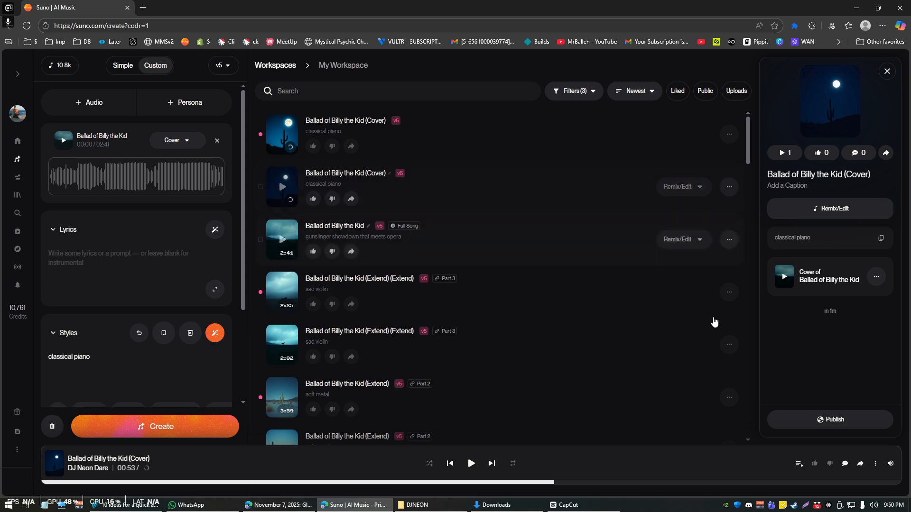
click(475, 242)
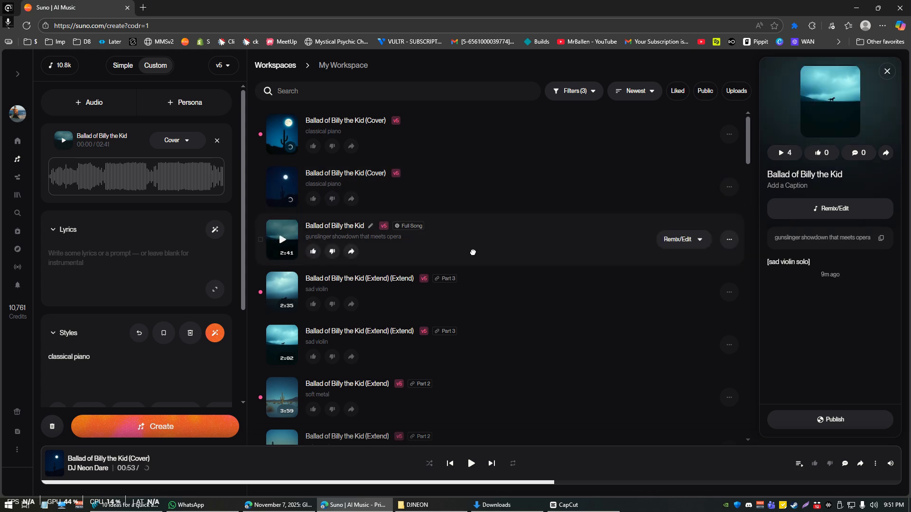
Switch the original full song's reuse mode from Cover to Add Vocals and clear its lyrics
drag(441, 192, 148, 245)
click(175, 140)
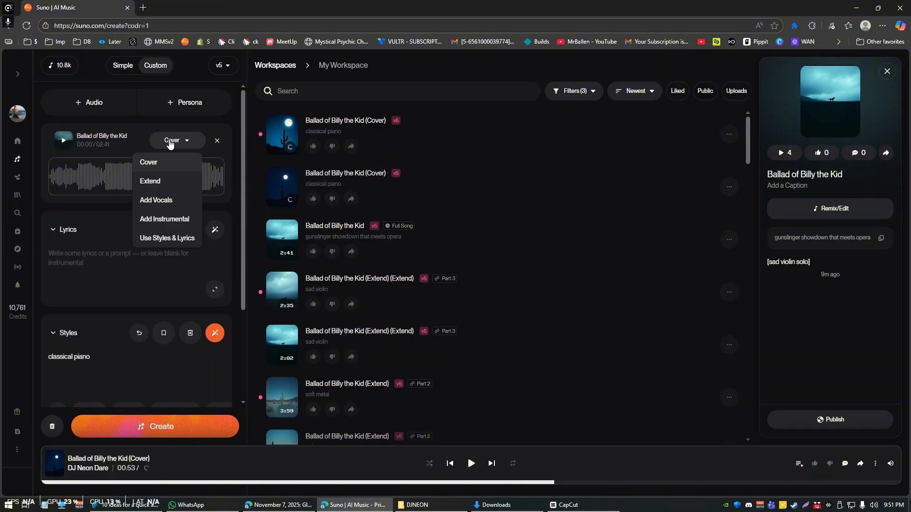
click(169, 199)
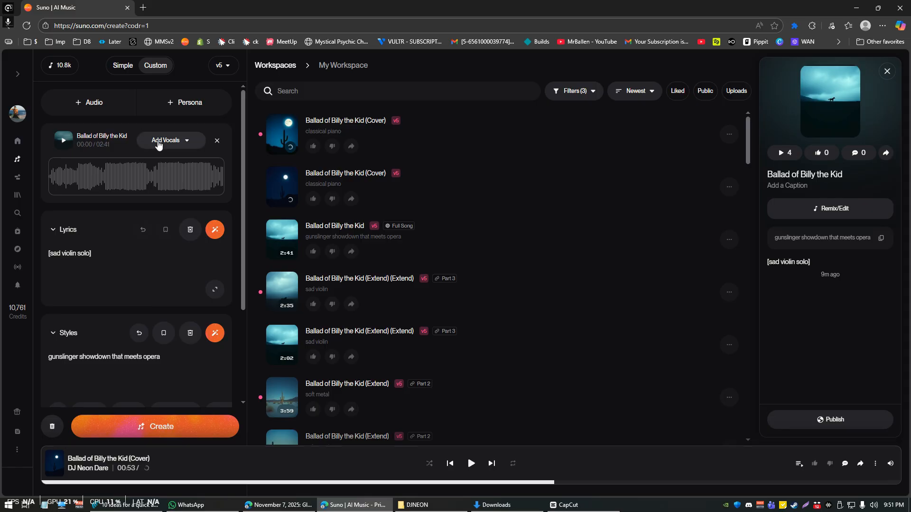
key(ctrl+a)
key(BackSpace)
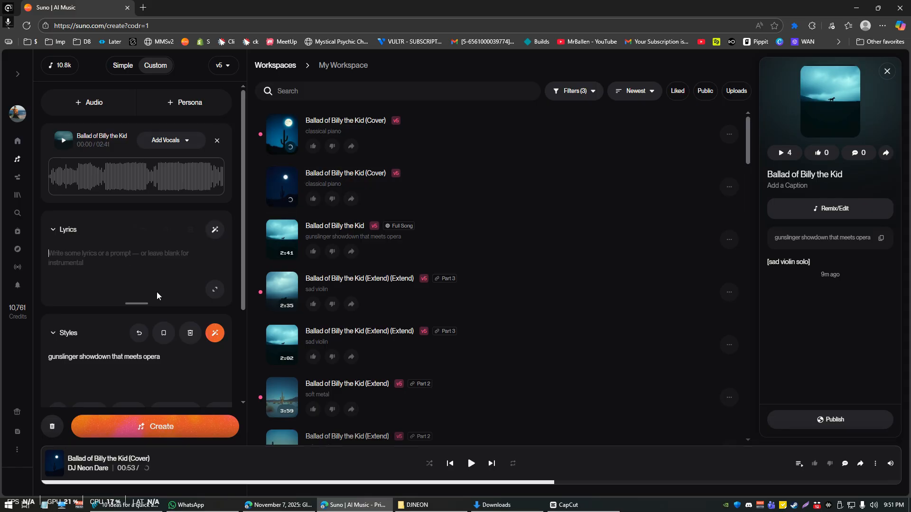
Expand the advanced options for the Add Vocals generation and check the available lyrics-writing tools
scroll(156, 292, down, 3)
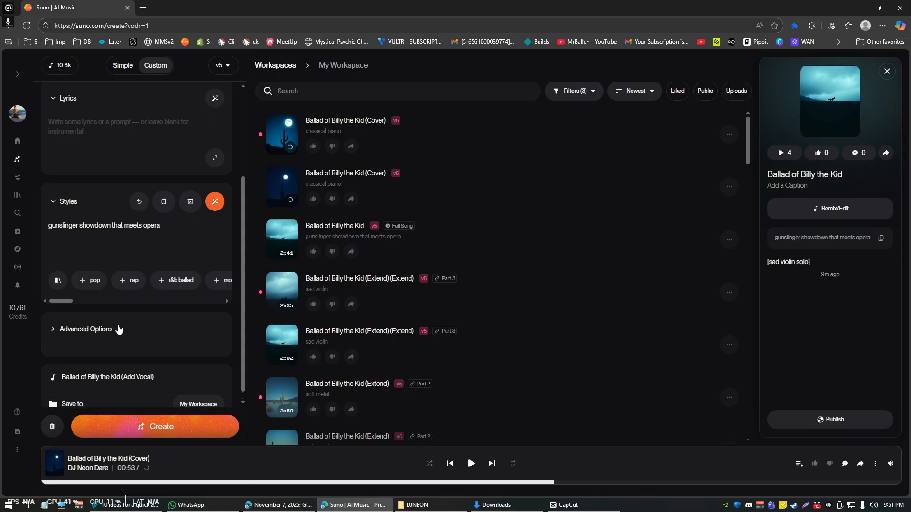
click(108, 330)
scroll(142, 351, down, 4)
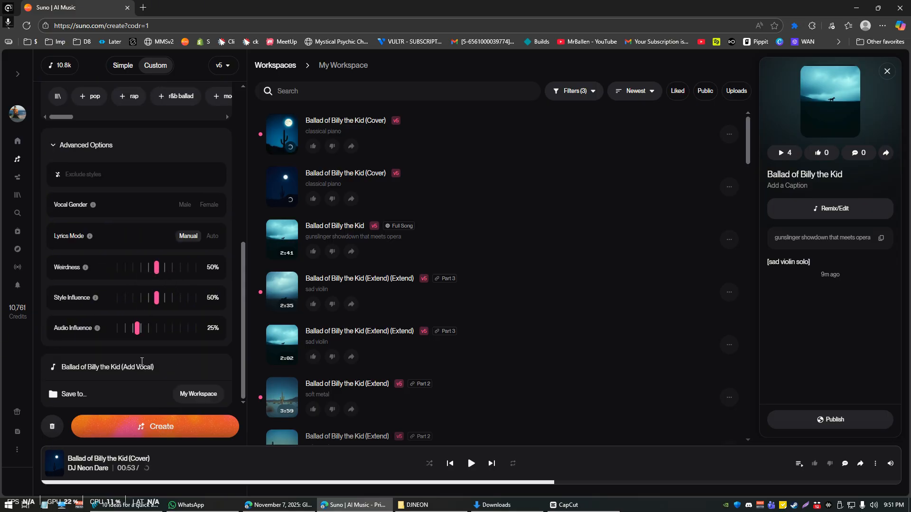
scroll(141, 362, up, 6)
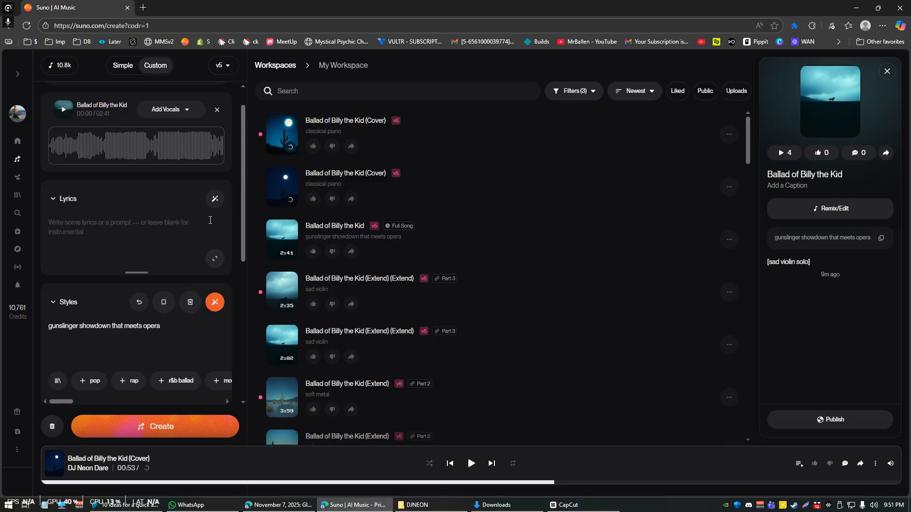
click(216, 200)
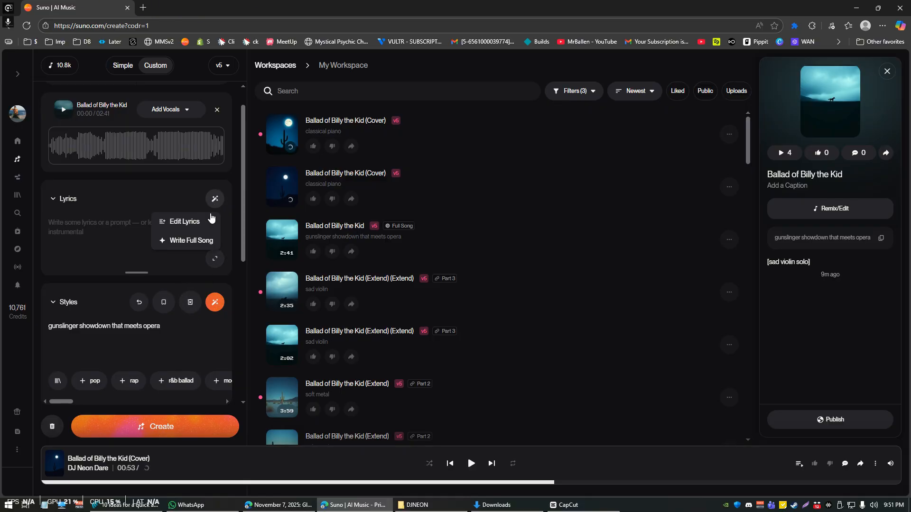
scroll(155, 314, down, 3)
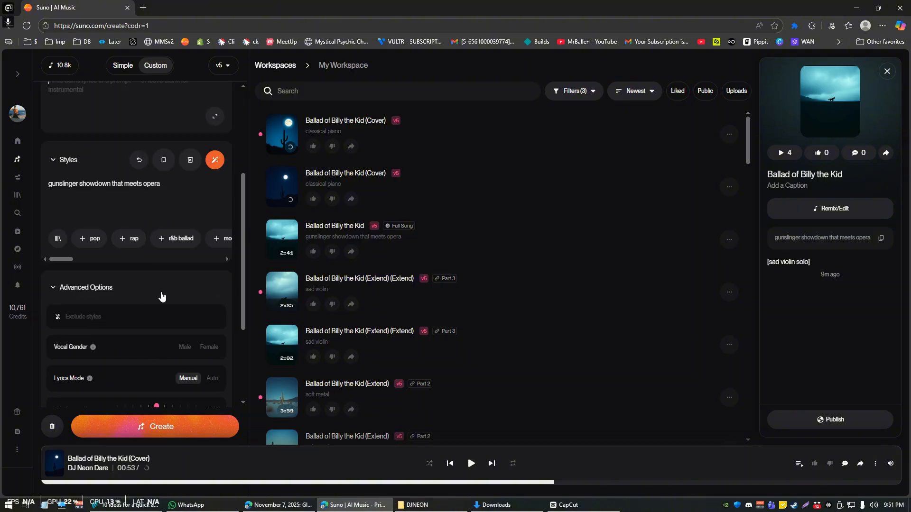
scroll(154, 270, up, 4)
Remove the Add Vocals source audio and check the creation options without a source
click(217, 142)
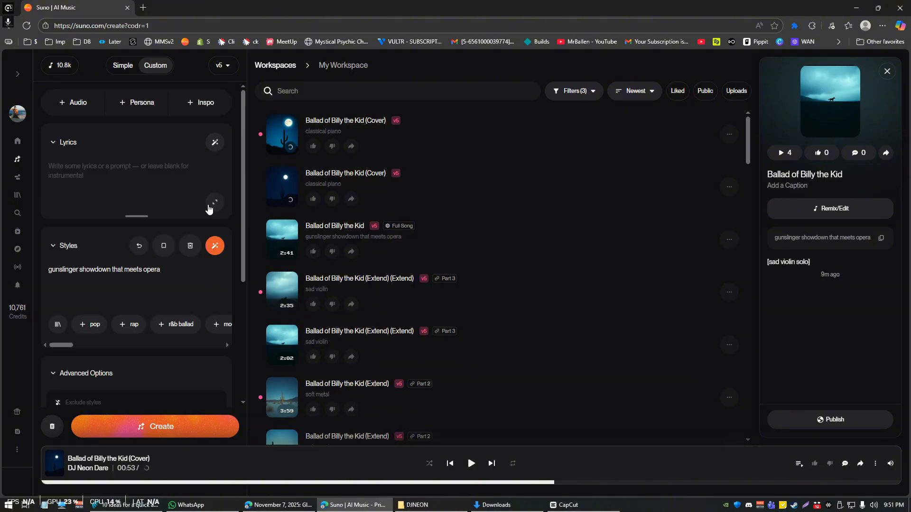
scroll(183, 285, down, 5)
scroll(190, 294, up, 1)
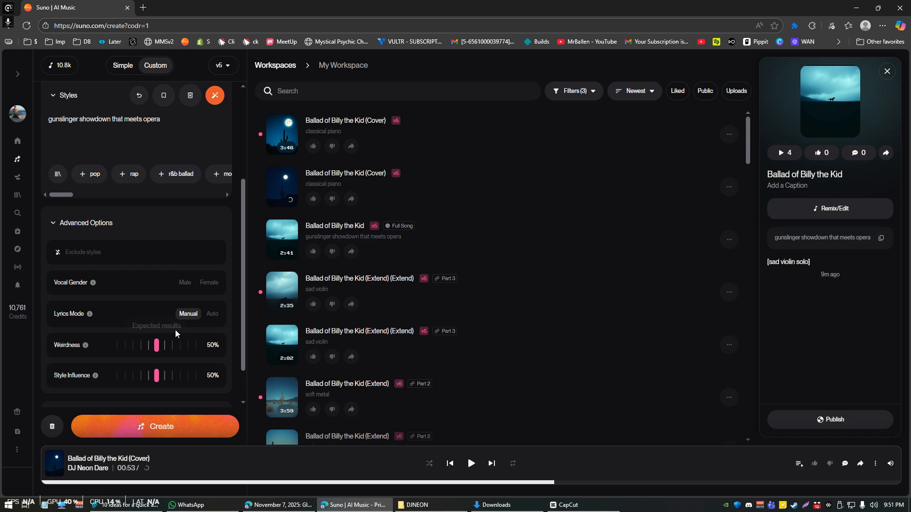
scroll(200, 303, up, 3)
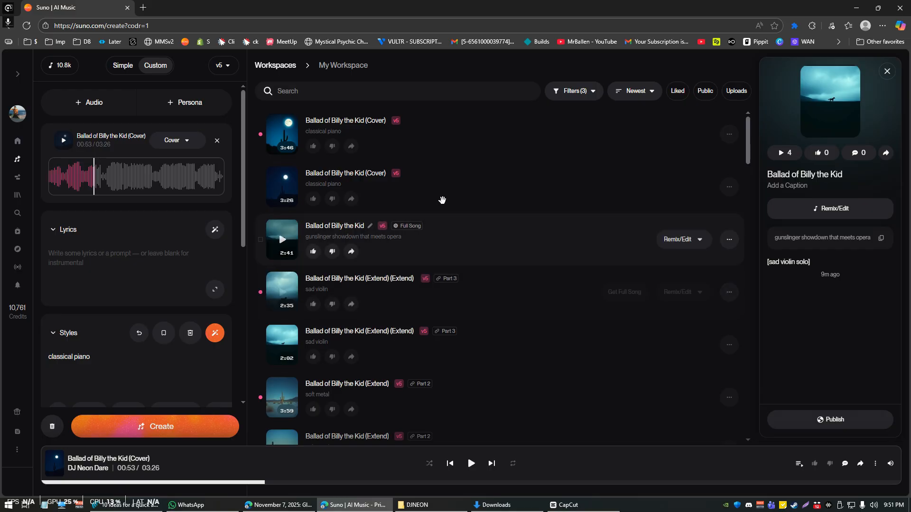
Load the 3:26 classical piano cover as the source audio in Cover mode and set Lyrics Mode to Auto
drag(441, 195, 152, 243)
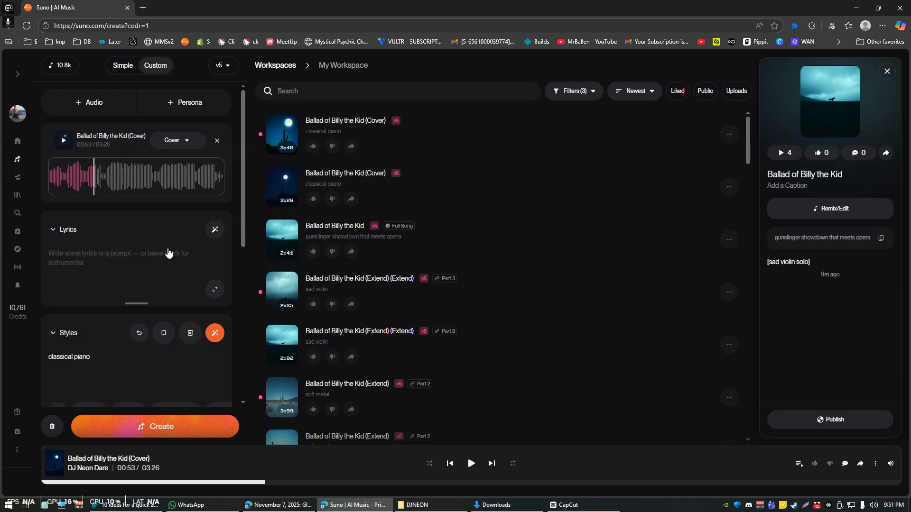
scroll(123, 285, down, 8)
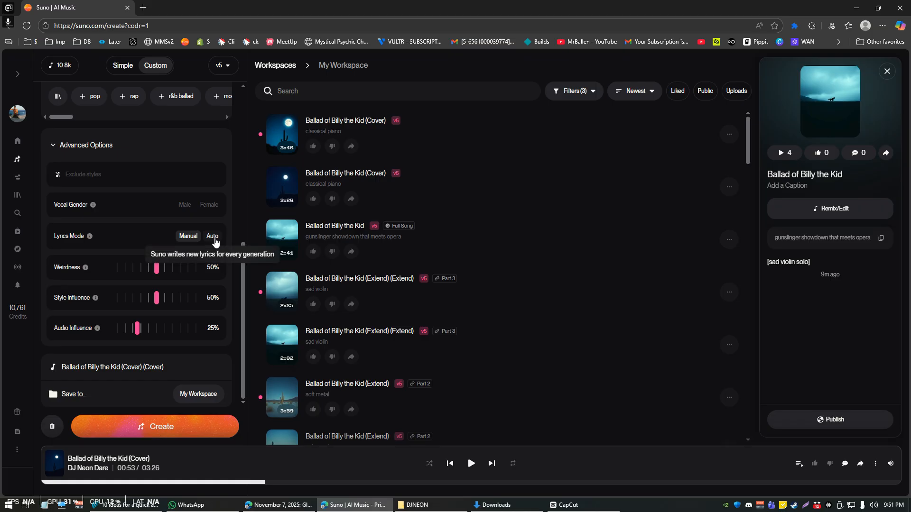
click(212, 236)
scroll(159, 261, up, 2)
scroll(119, 144, up, 2)
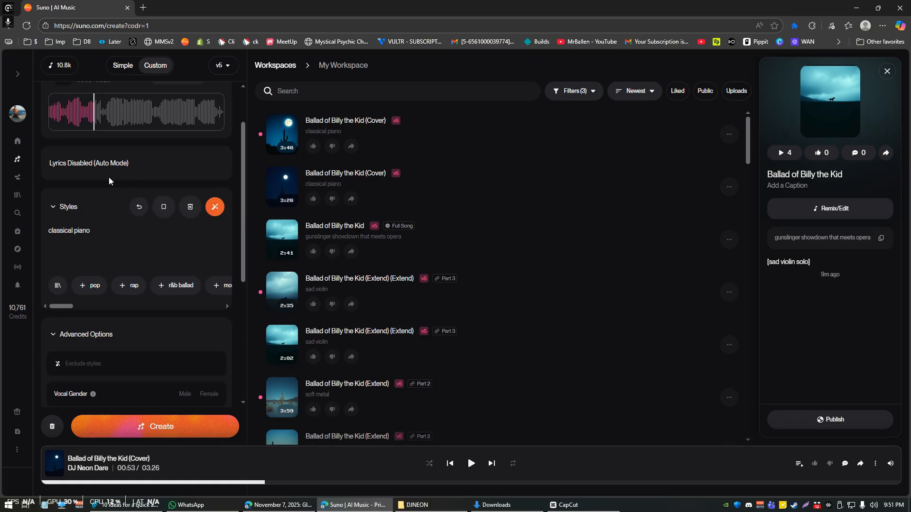
Describe the automatic lyrics as "billy the kid" and generate a new classical piano cover
scroll(114, 209, down, 5)
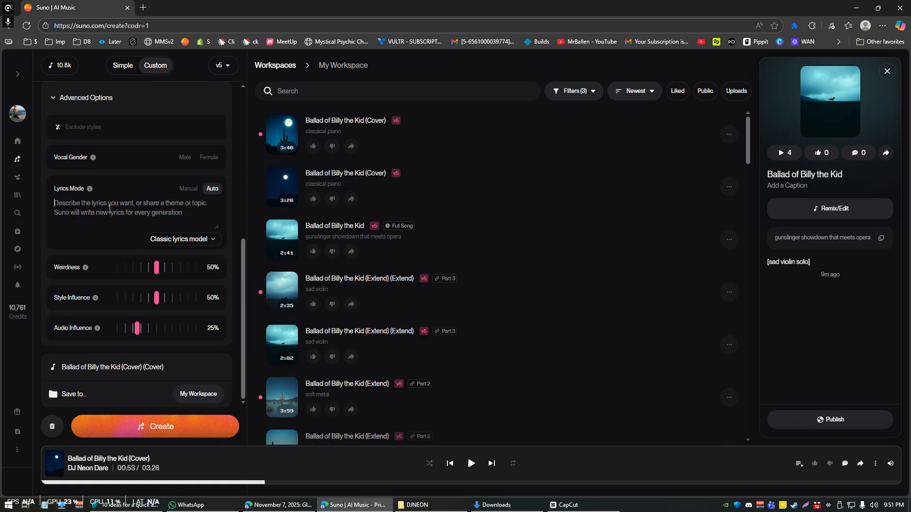
text(bil)
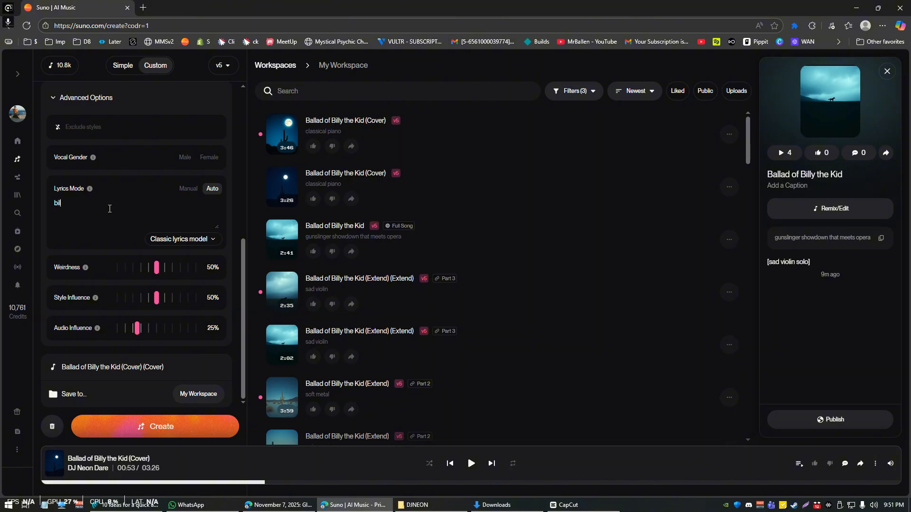
text(ly the kid)
scroll(141, 215, up, 2)
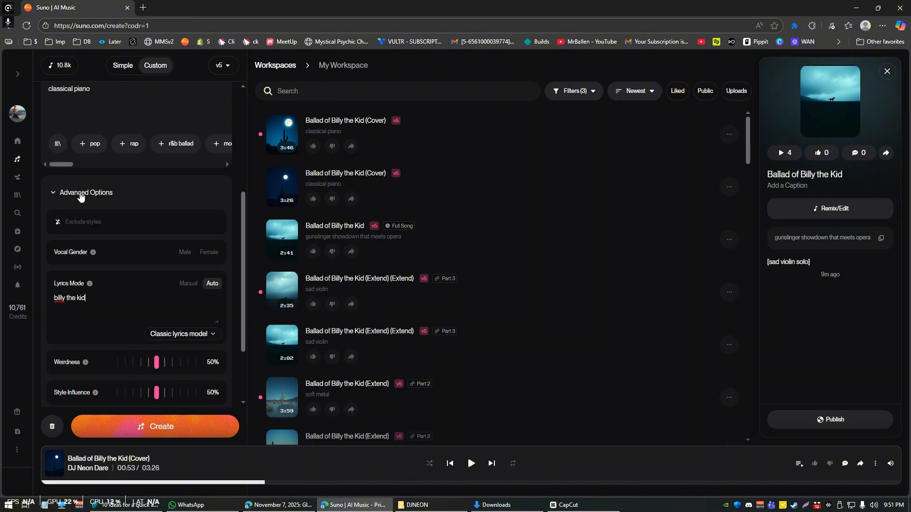
scroll(80, 197, up, 2)
scroll(93, 185, up, 2)
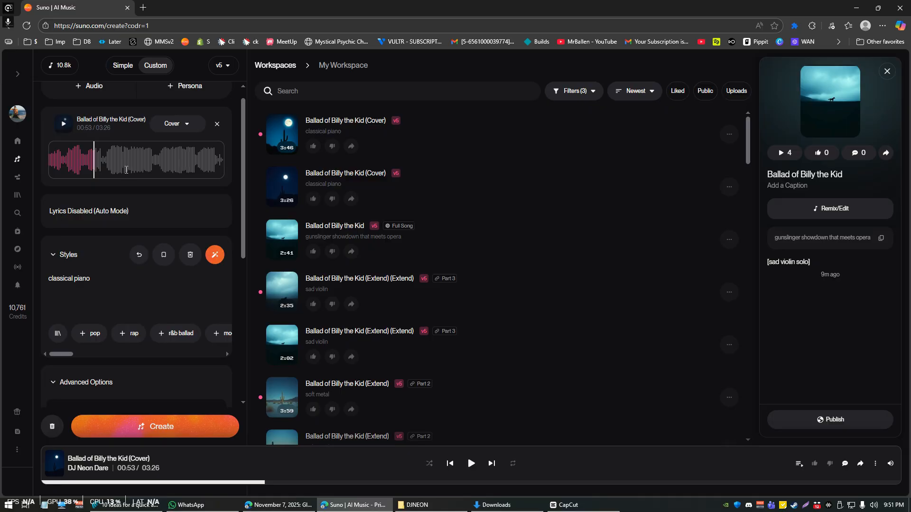
click(174, 428)
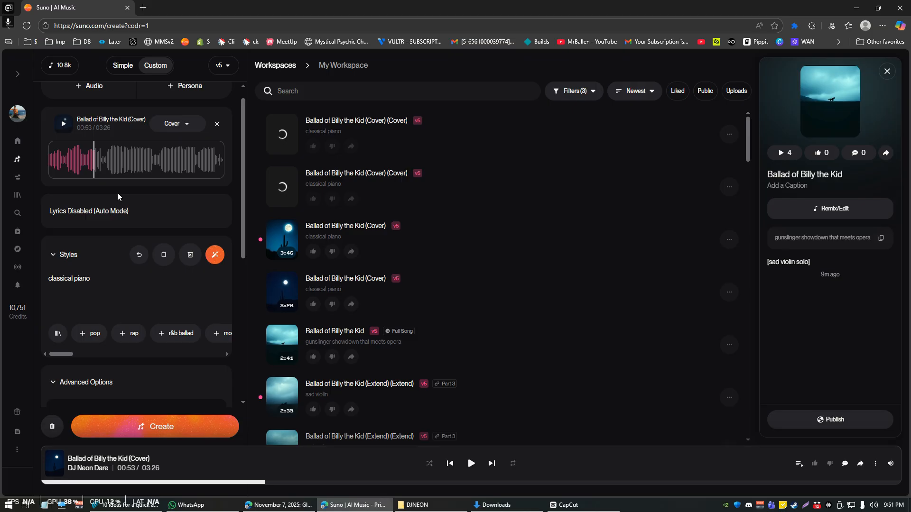
Check the source audio's reuse modes without changing Cover, then show the actions available for the second newly generated cover
scroll(119, 189, up, 2)
click(180, 142)
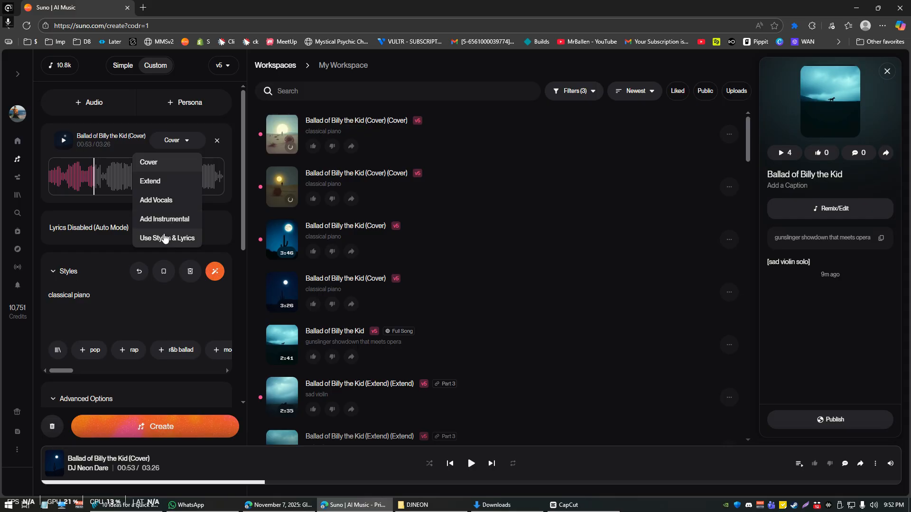
click(161, 271)
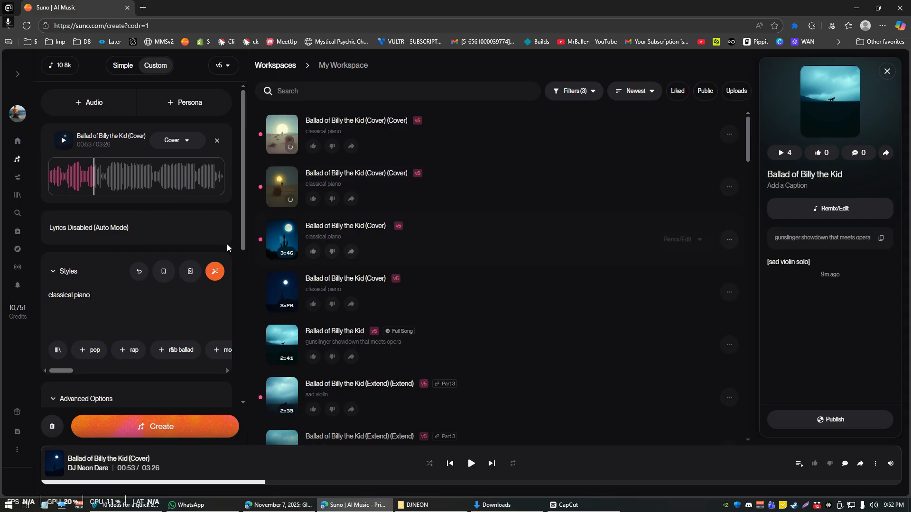
click(729, 187)
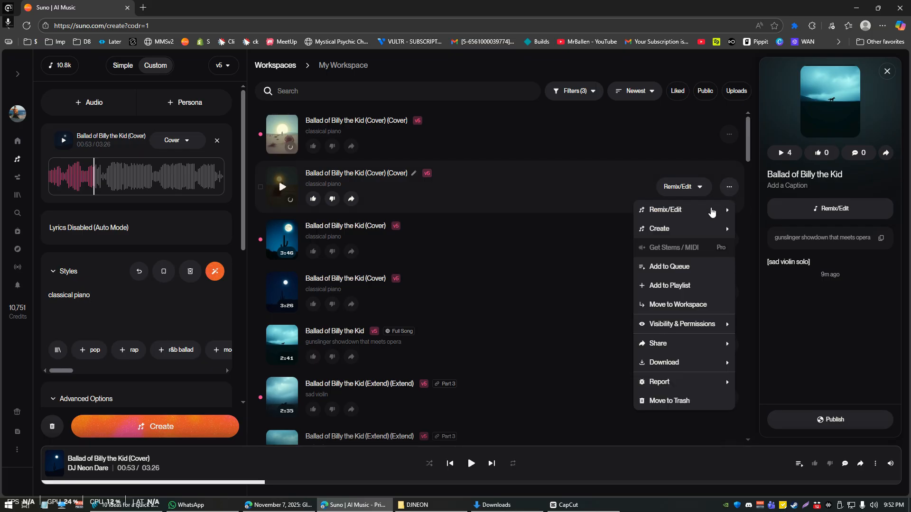
mouse_move(703, 217)
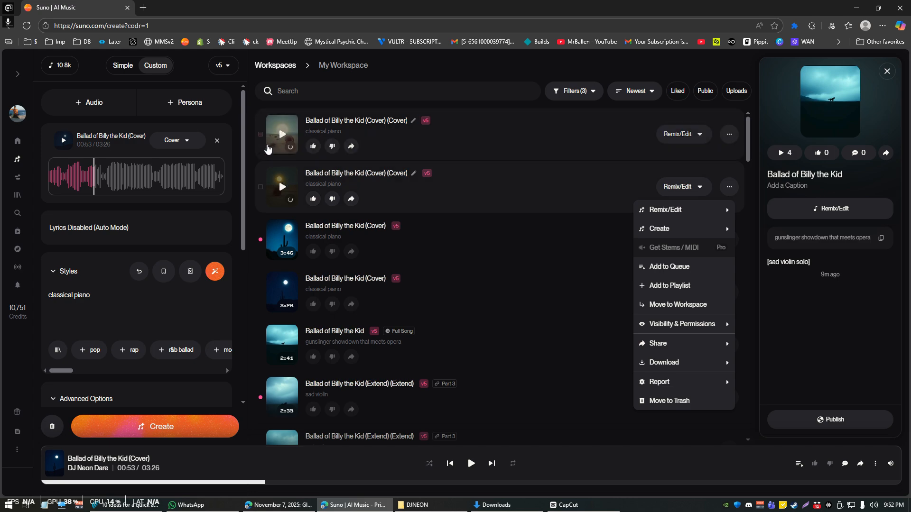
Play the first newly generated cover with vocals, read through its lyrics in the song details, then pause playback
click(282, 134)
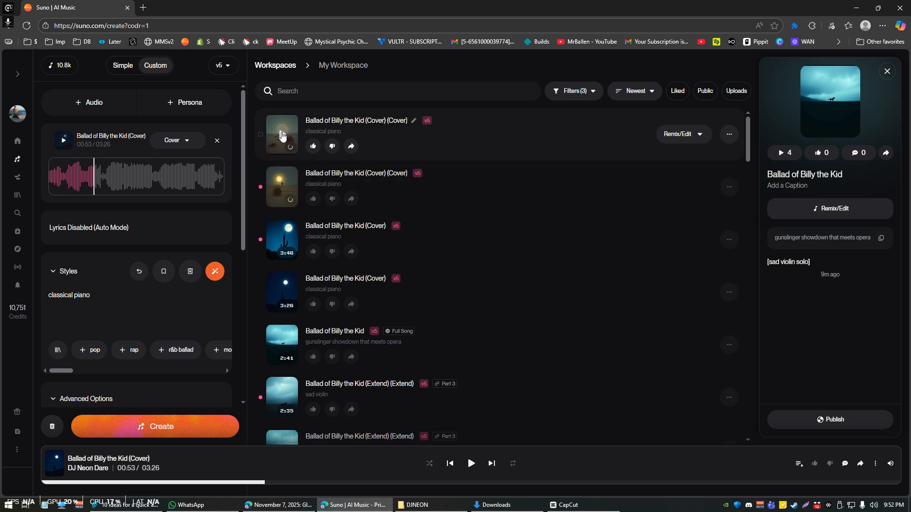
click(282, 136)
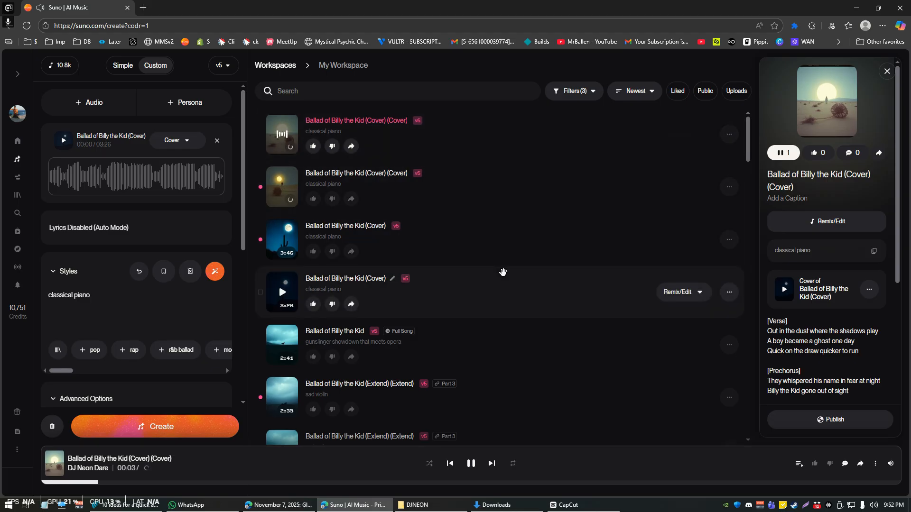
drag(768, 321, 856, 352)
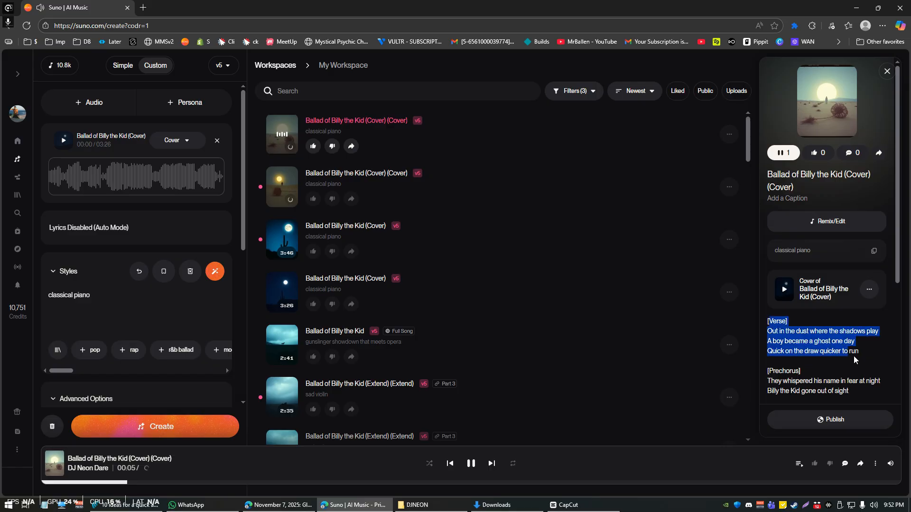
scroll(828, 340, down, 3)
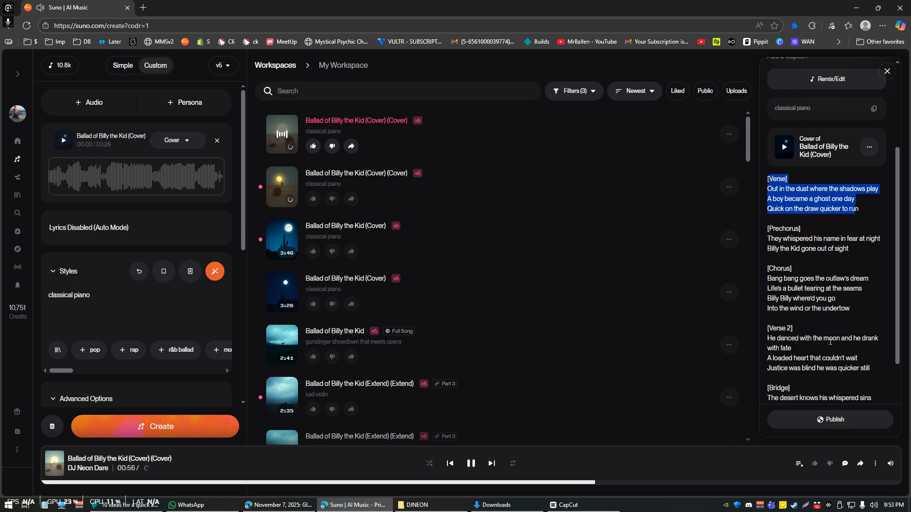
click(475, 467)
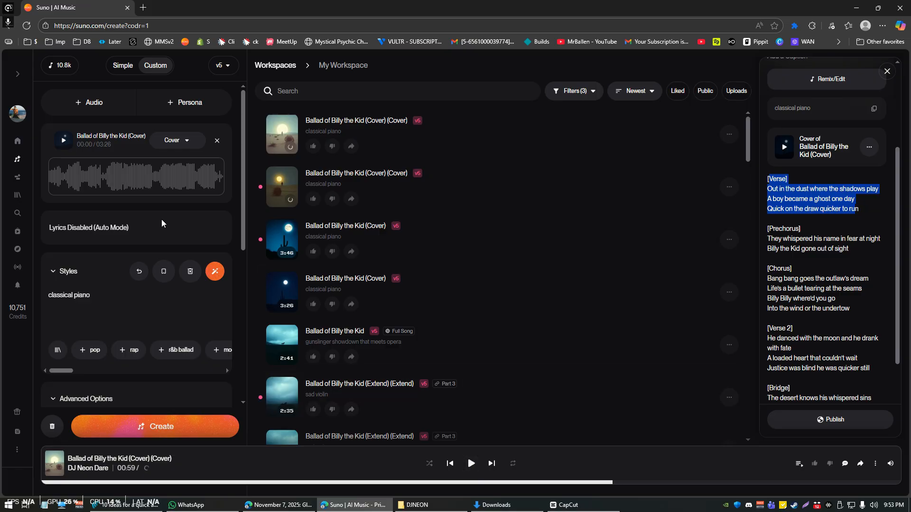
Remove the classical piano cover as source audio and check the options for adding new audio
click(217, 141)
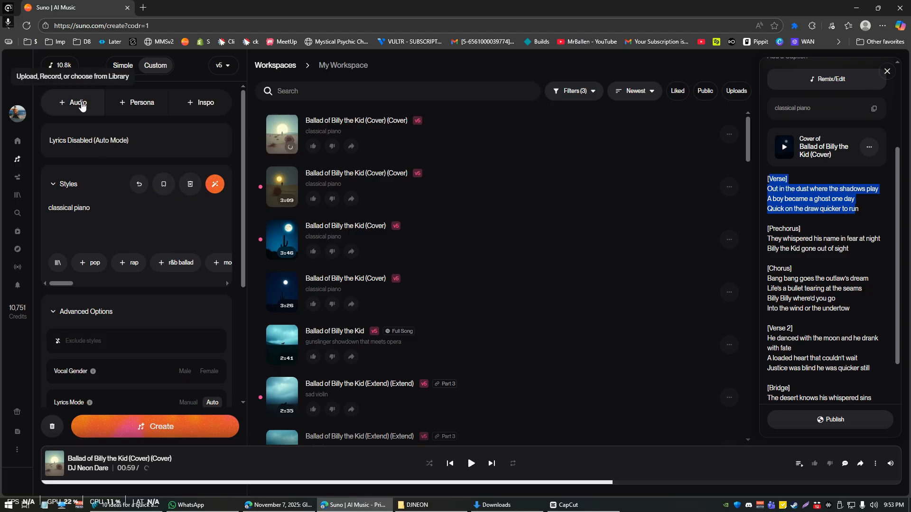
click(80, 103)
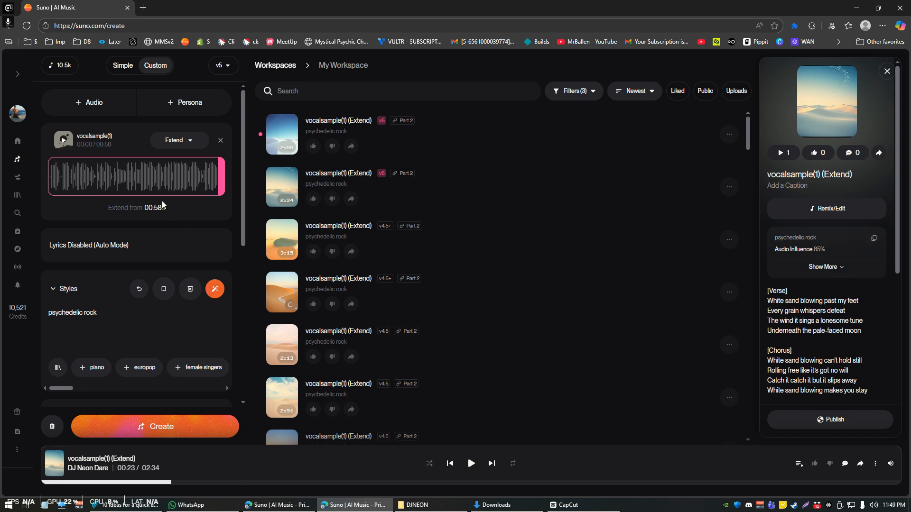
click(98, 103)
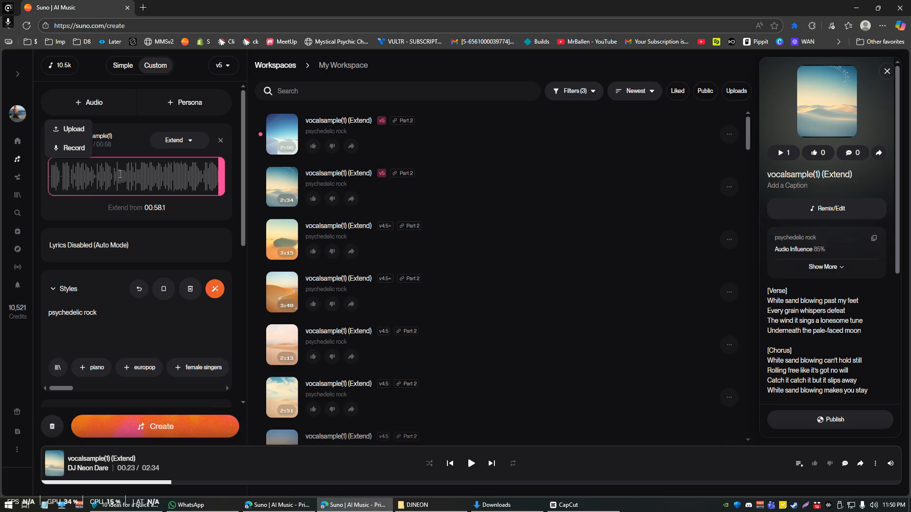
click(65, 177)
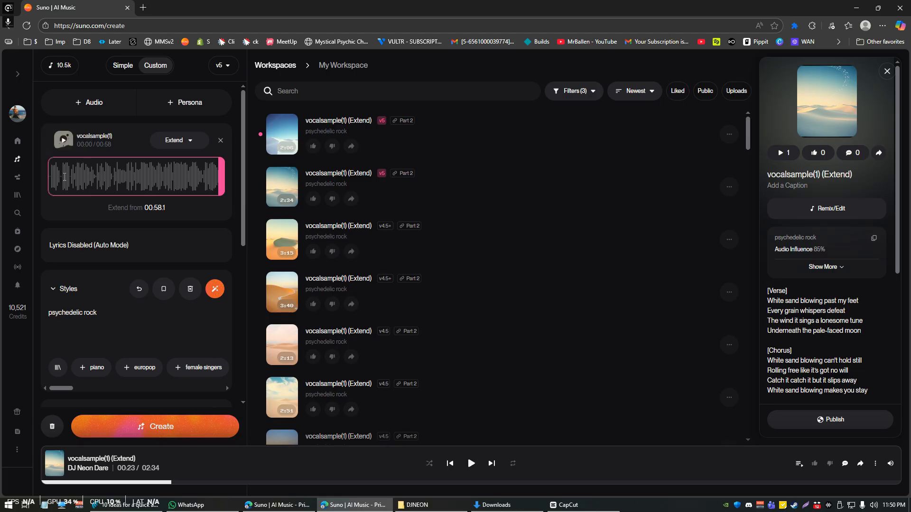
Preview the vocalsample(1) source audio briefly, then move its playhead to the end of the clip
click(64, 142)
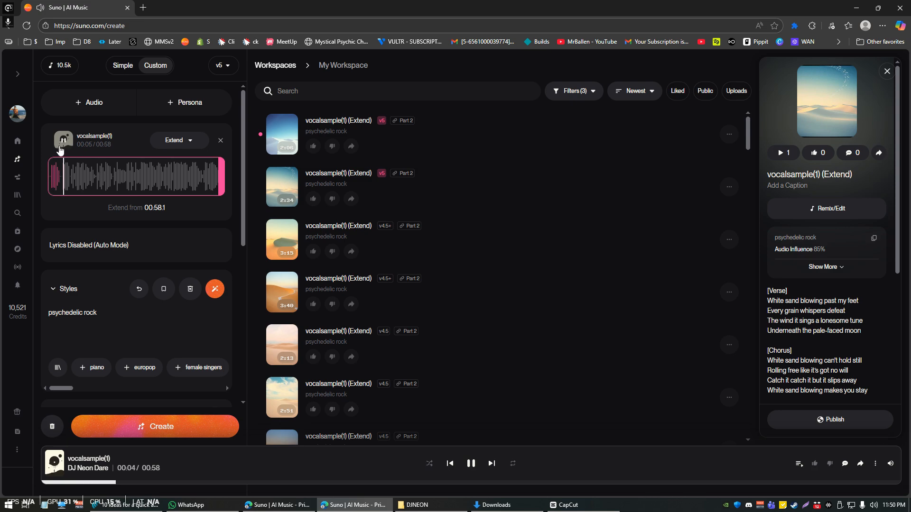
click(64, 141)
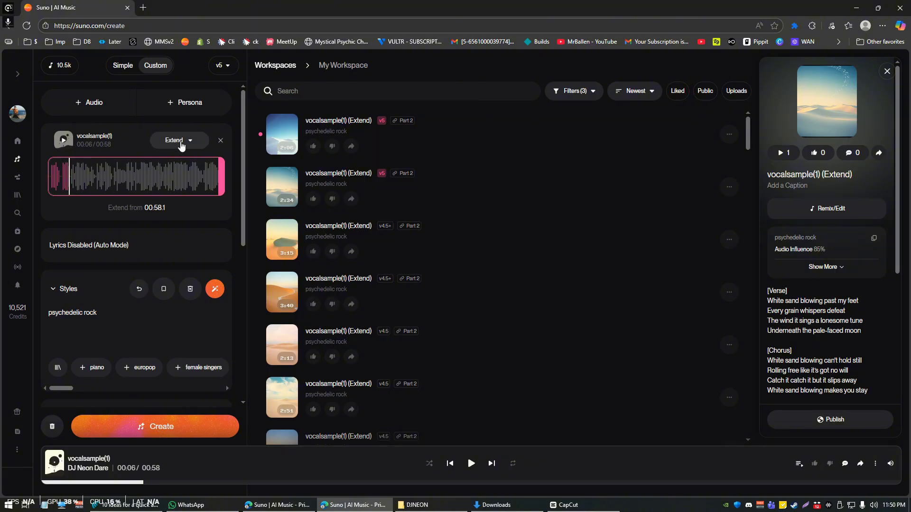
click(214, 181)
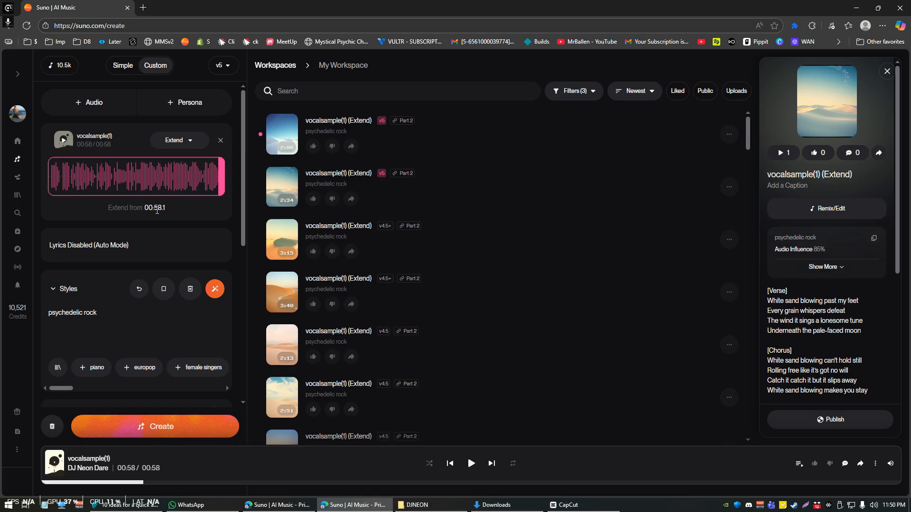
Look over the available model versions and set the generation model to v3.5
click(226, 73)
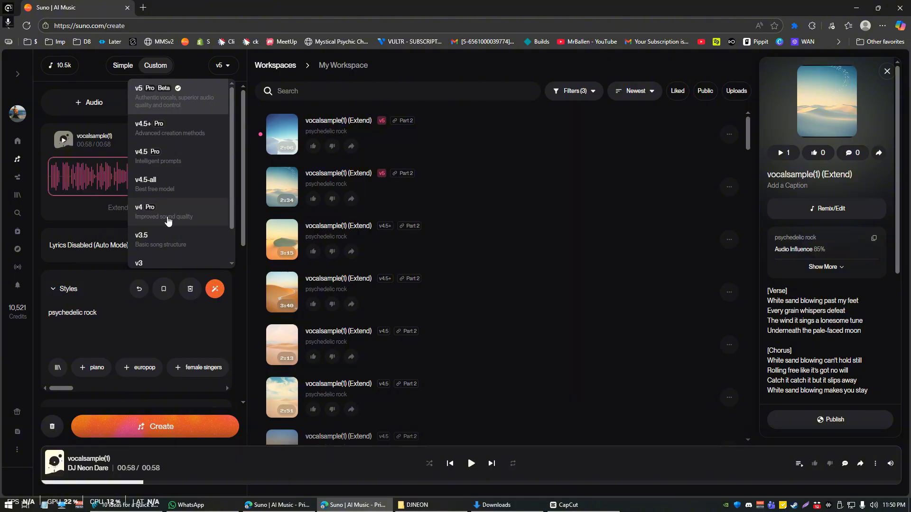
scroll(175, 240, down, 1)
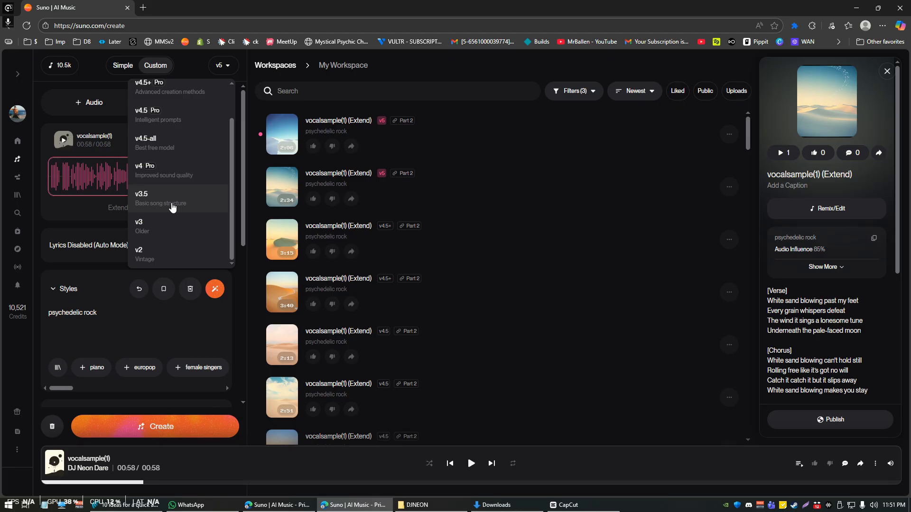
scroll(203, 185, up, 1)
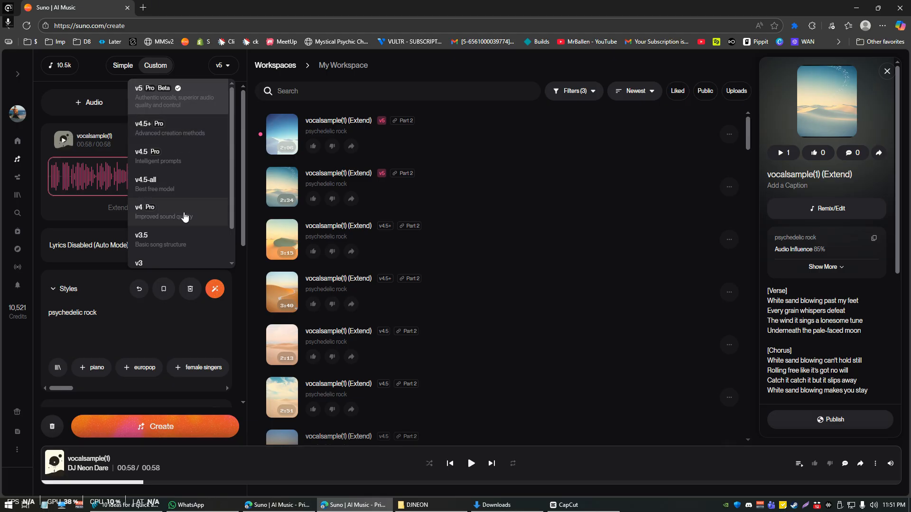
click(181, 239)
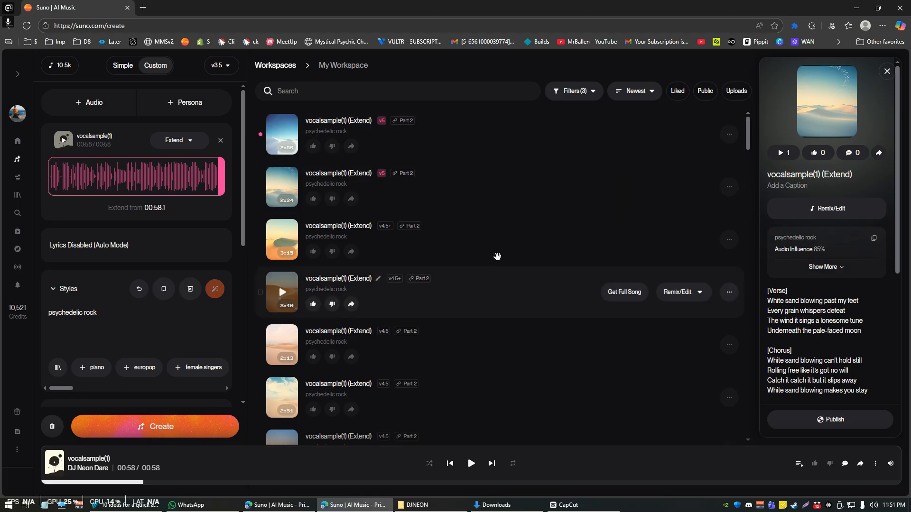
Filter the workspace to liked songs and preview the vocalsample(1) source audio from about 0:06, then pause it
click(679, 92)
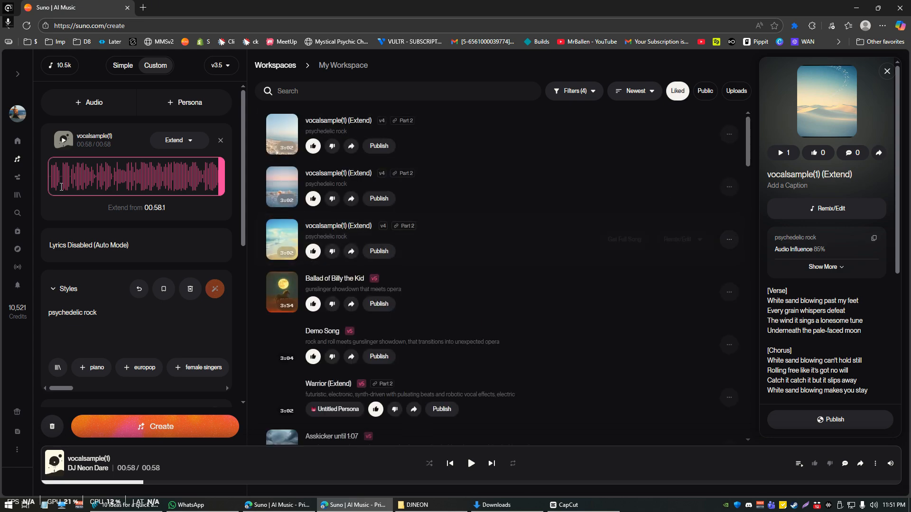
click(70, 175)
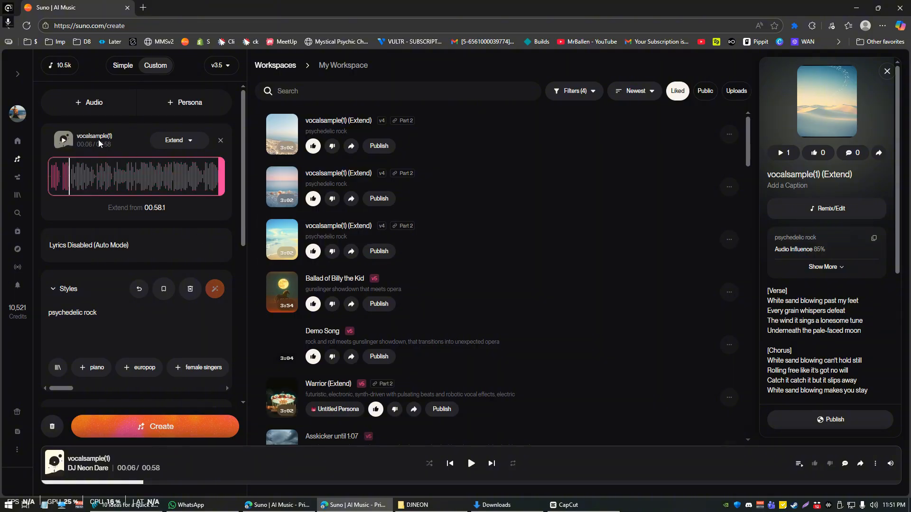
click(65, 146)
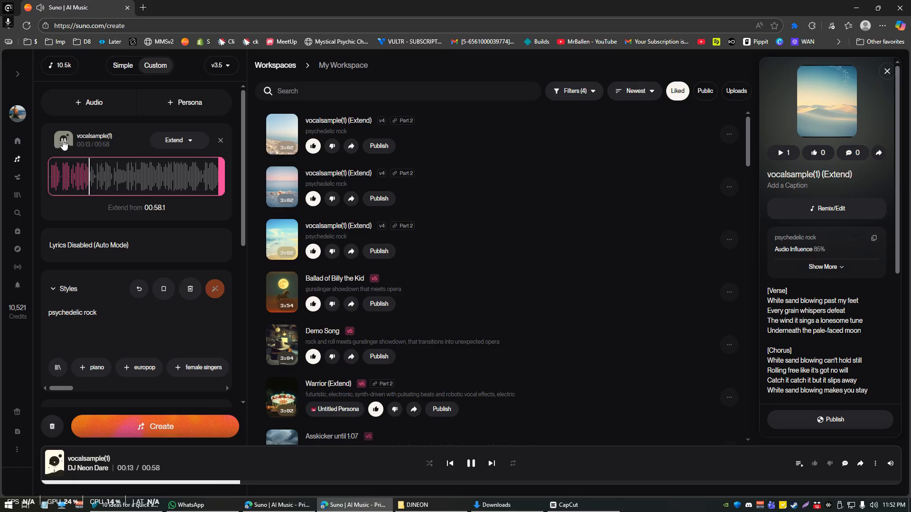
click(64, 142)
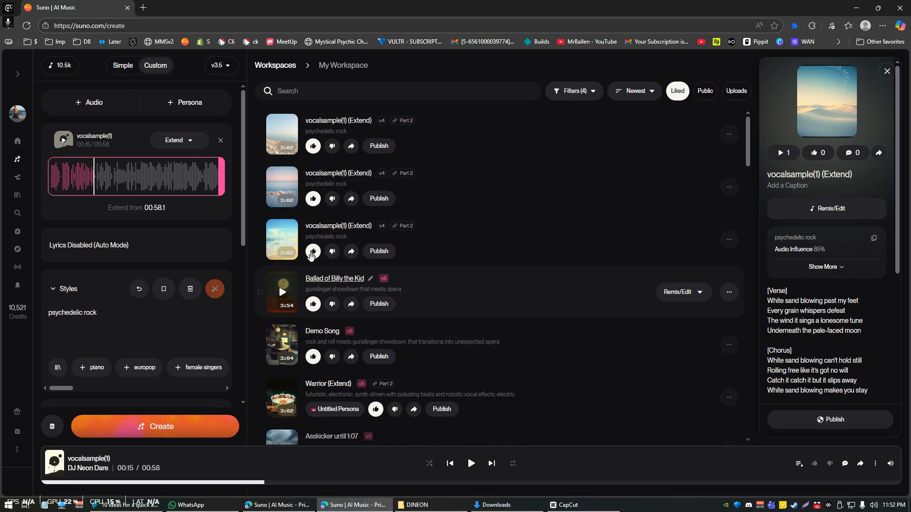
Play the third liked vocalsample(1) extension briefly, then preview the source audio from around its midpoint and pause it
click(276, 239)
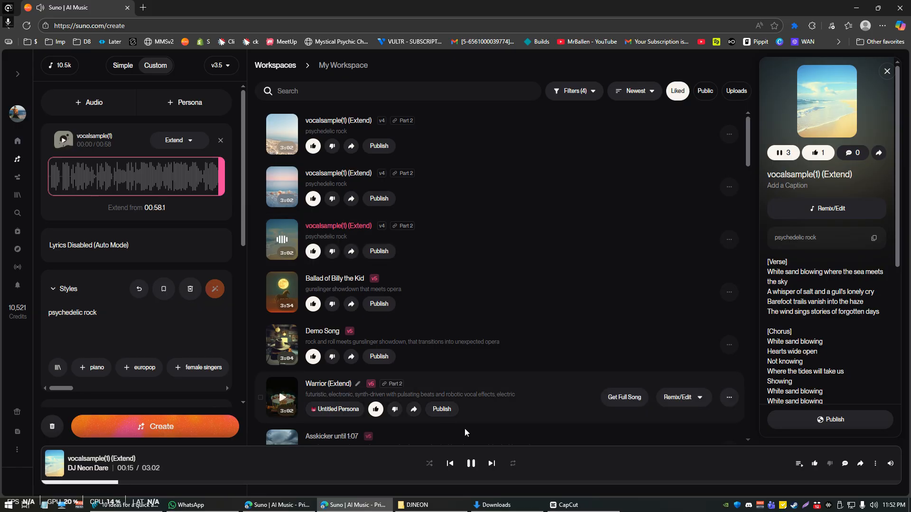
click(471, 465)
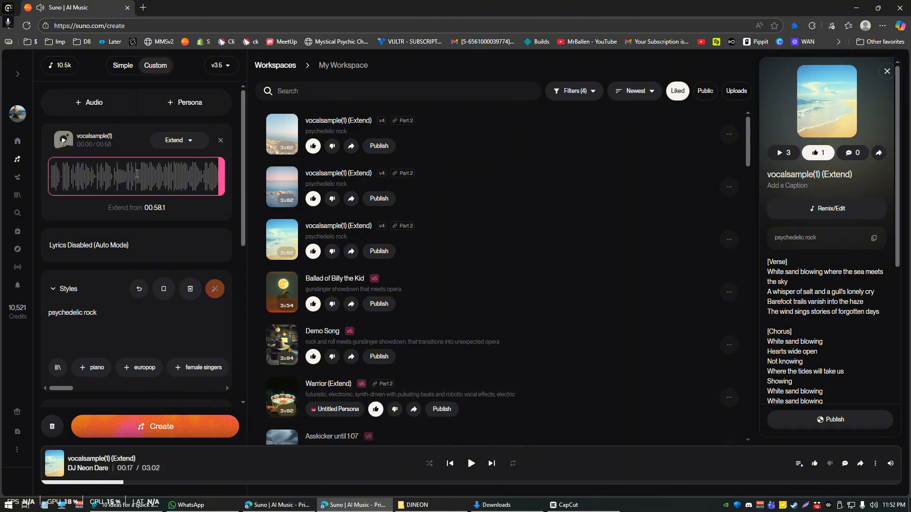
click(63, 141)
click(141, 178)
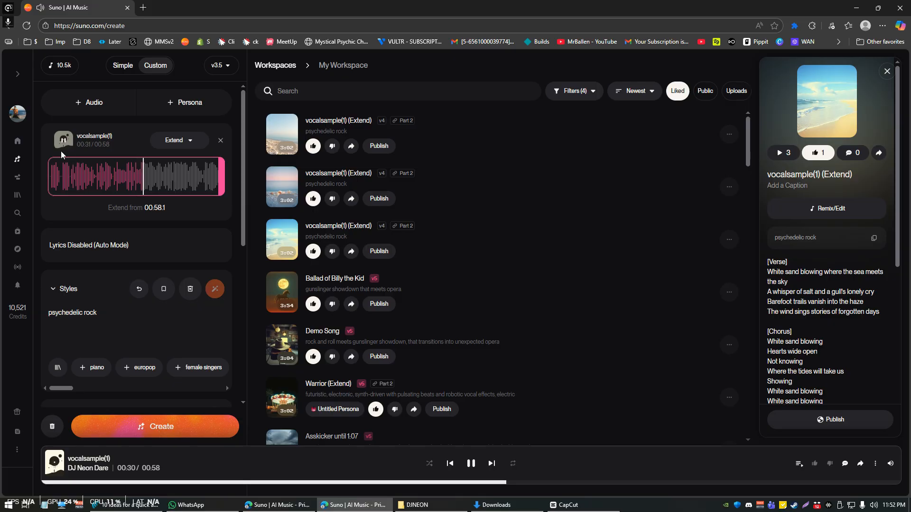
key(space)
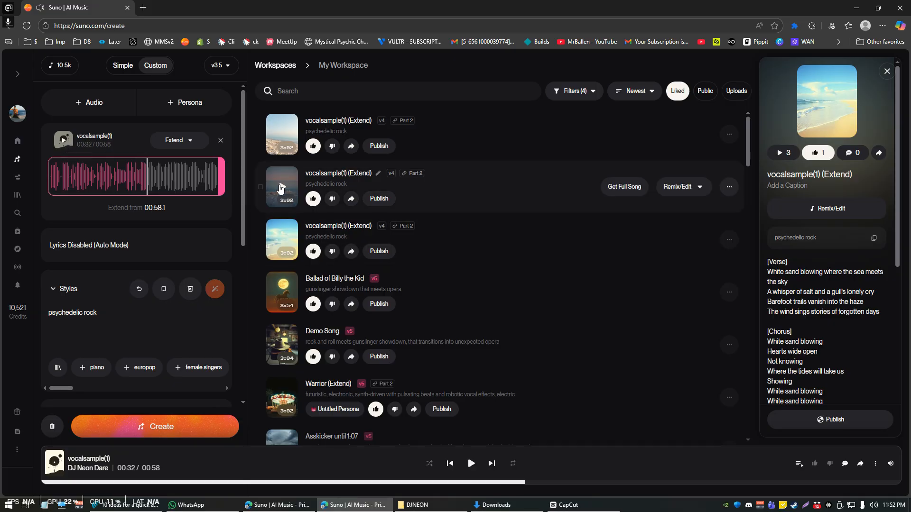
Compare the second and first liked vocalsample(1) extensions with the opening of the source audio by playing each briefly
click(281, 187)
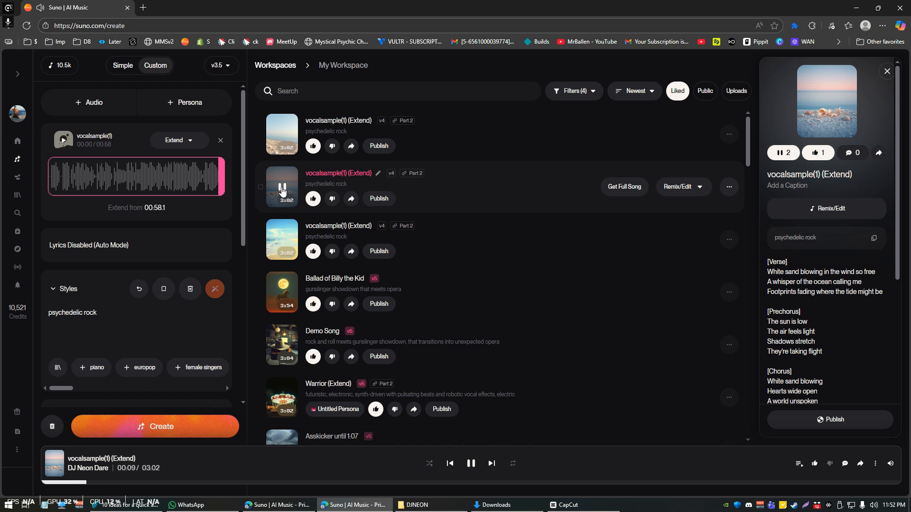
click(282, 190)
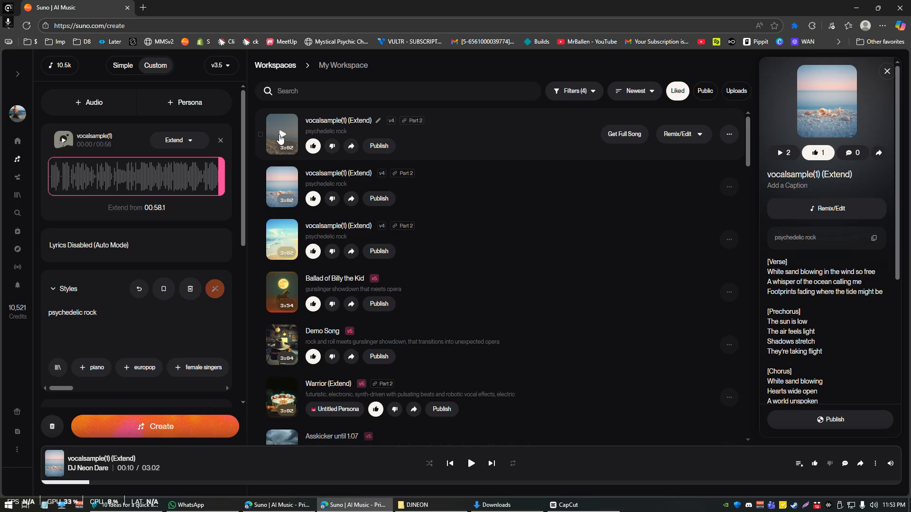
click(280, 137)
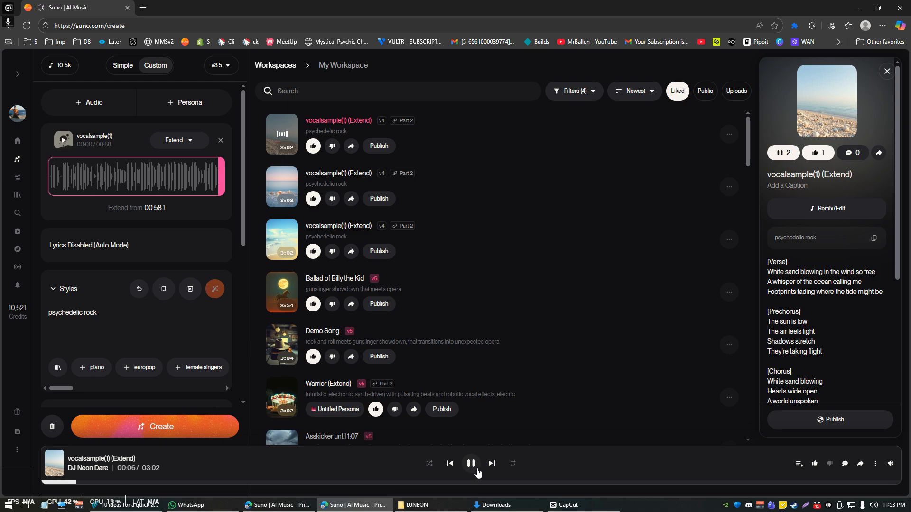
click(472, 464)
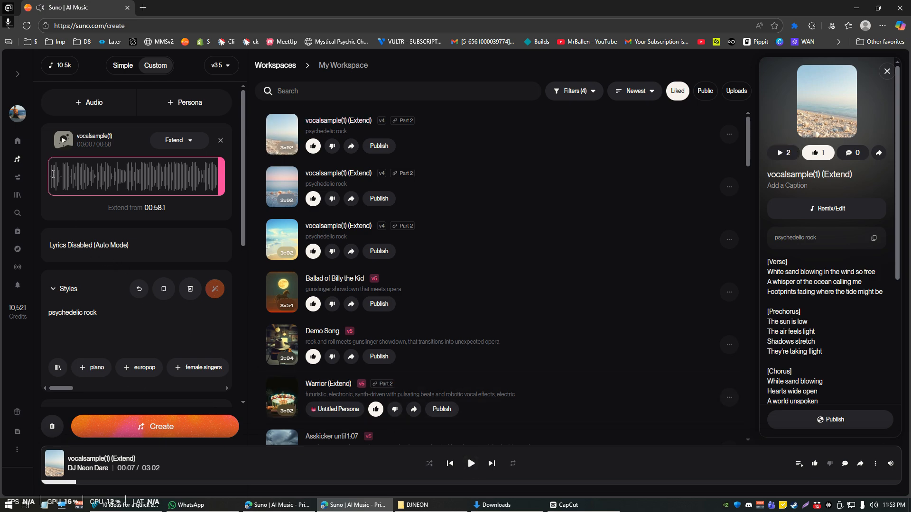
click(63, 144)
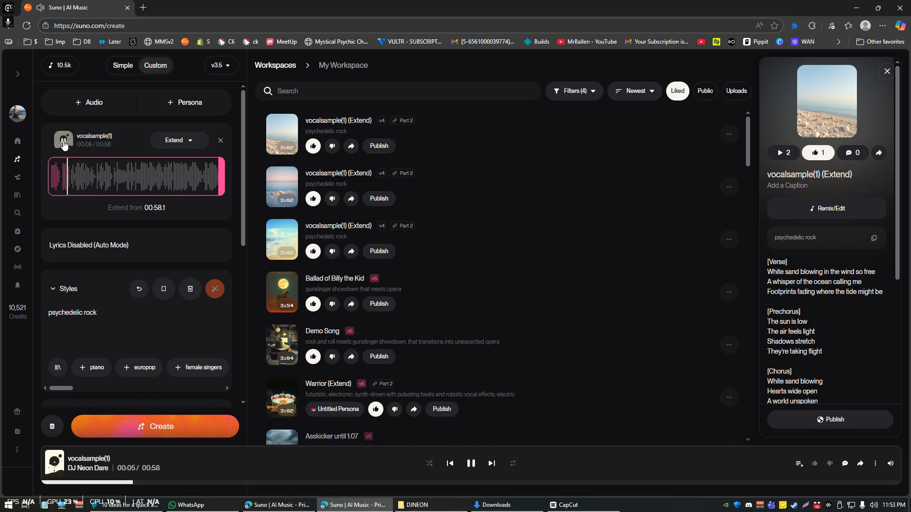
click(66, 144)
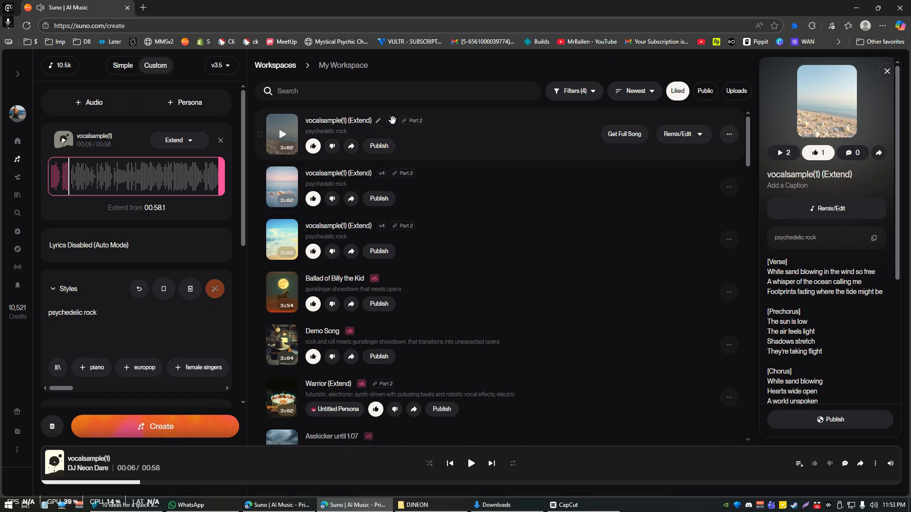
Look through the full list of model versions from v5 down to v2 without changing the v3.5 selection
click(220, 69)
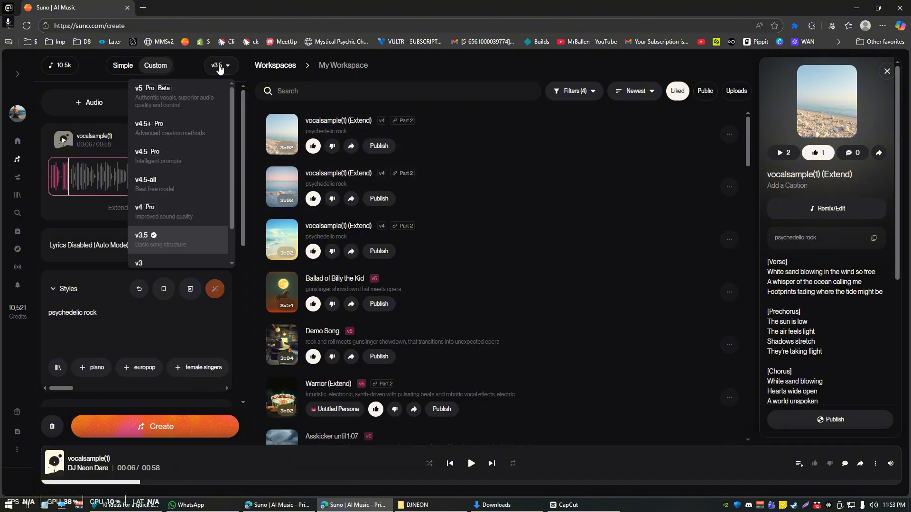
scroll(178, 228, down, 1)
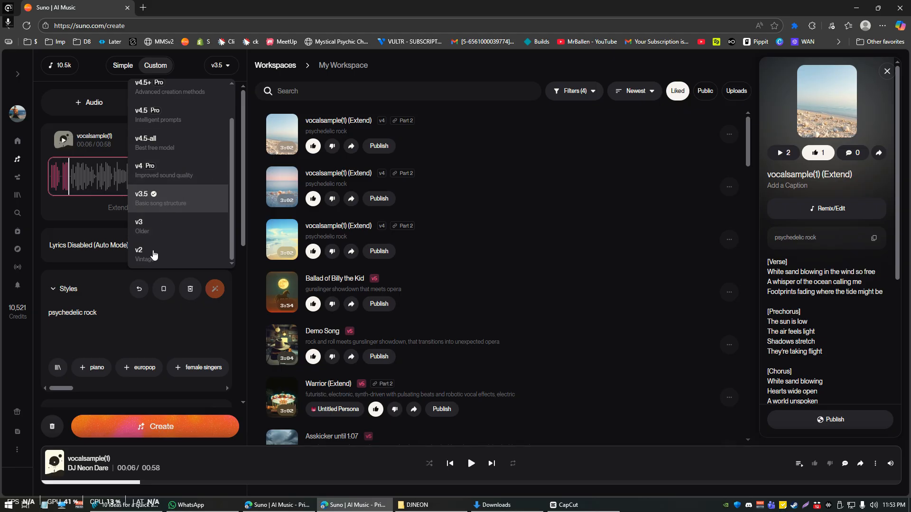
scroll(166, 181, up, 1)
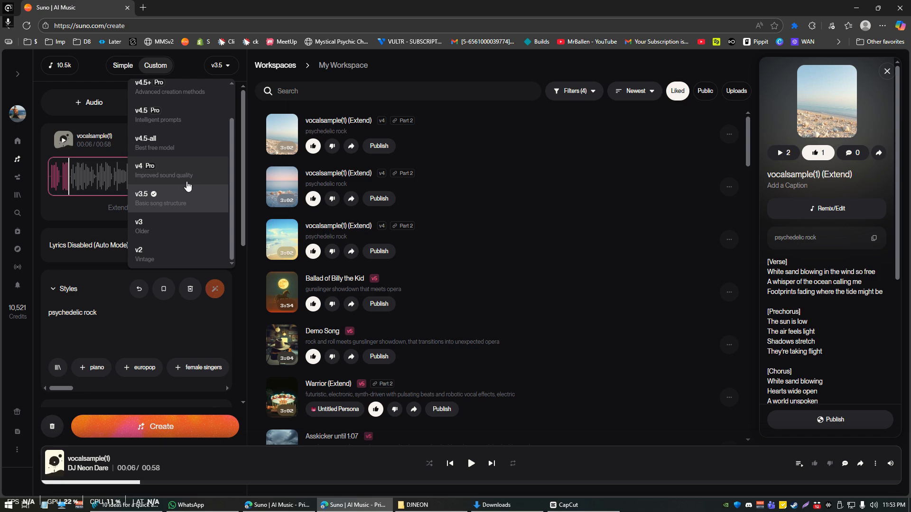
scroll(187, 198, down, 1)
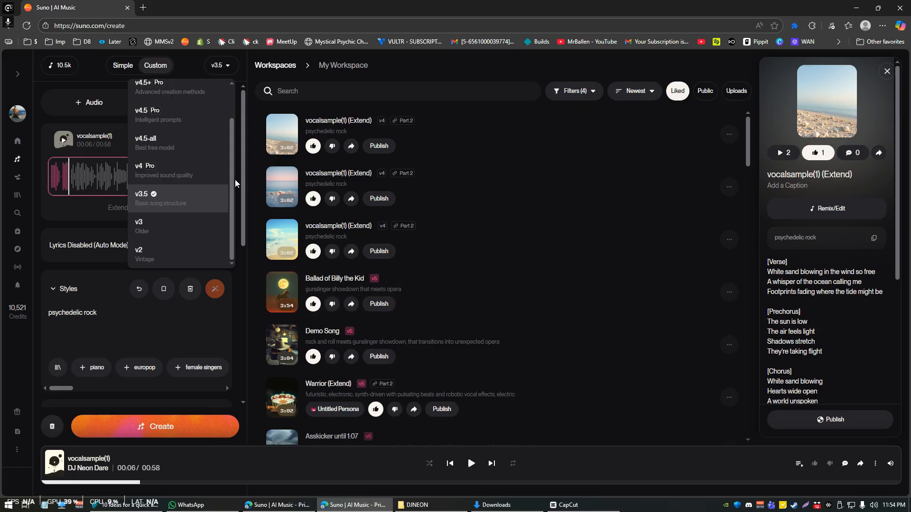
scroll(167, 104, up, 2)
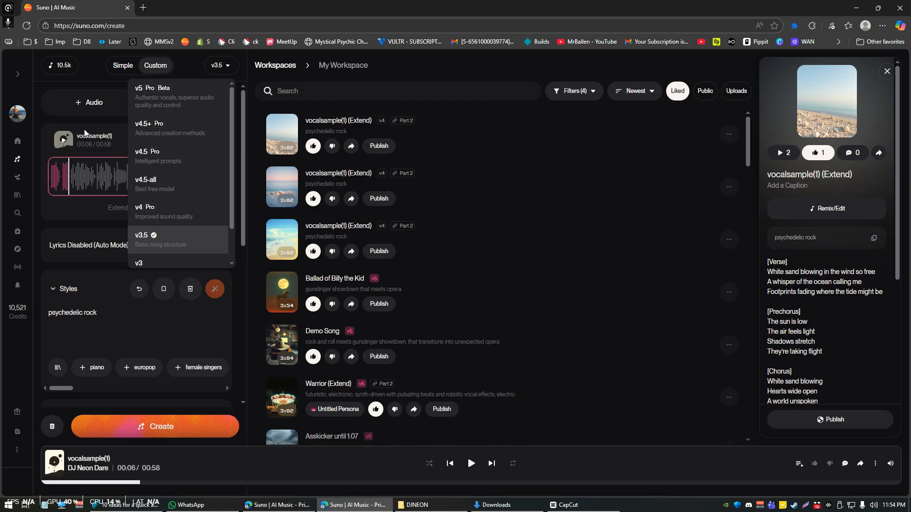
click(87, 84)
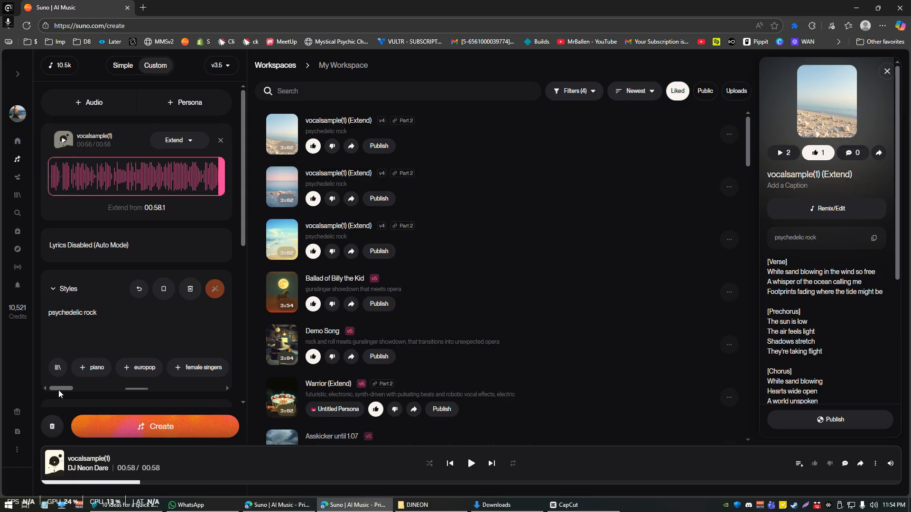
Point out the end and start of the source audio with its playhead, and highlight the psychedelic rock style text
click(223, 177)
scroll(142, 238, down, 1)
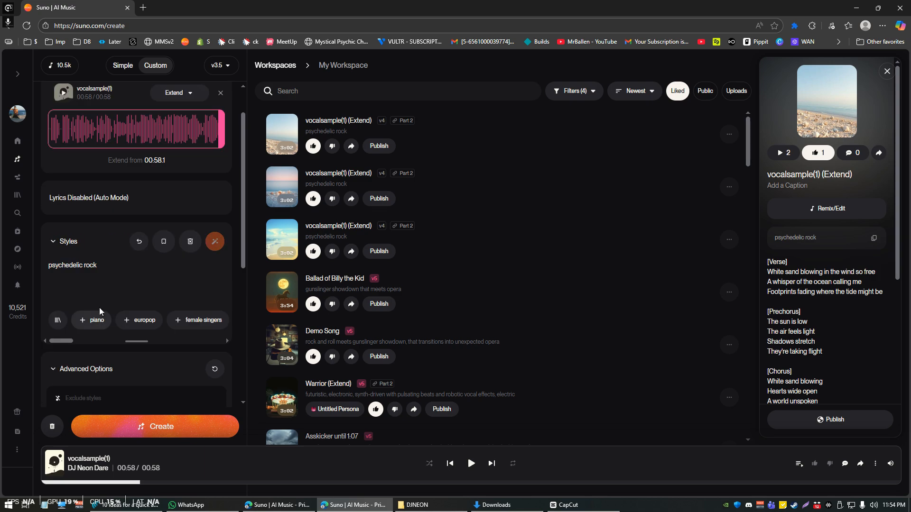
drag(73, 265, 49, 279)
key(ctrl+a)
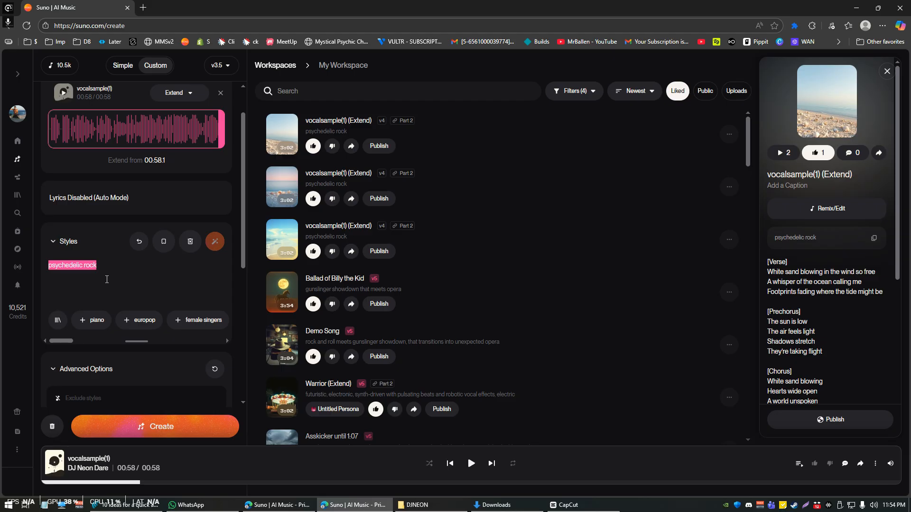
click(52, 135)
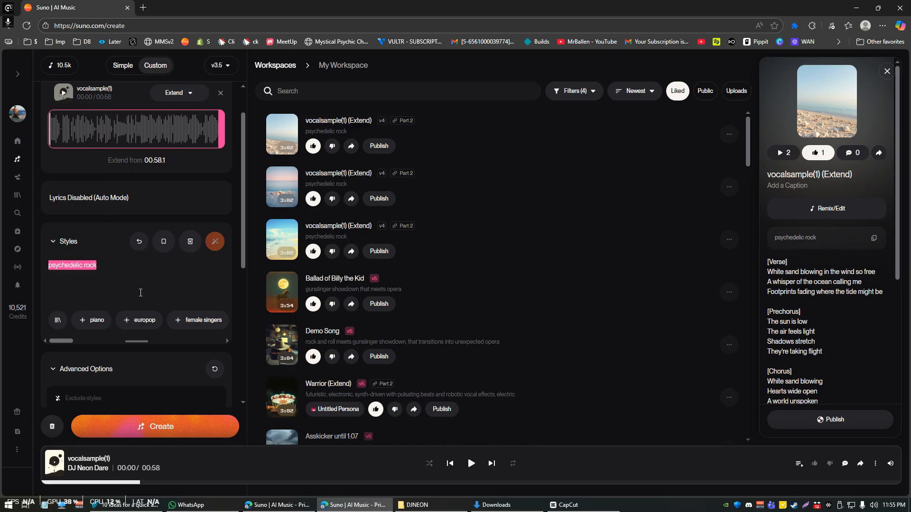
scroll(145, 270, up, 1)
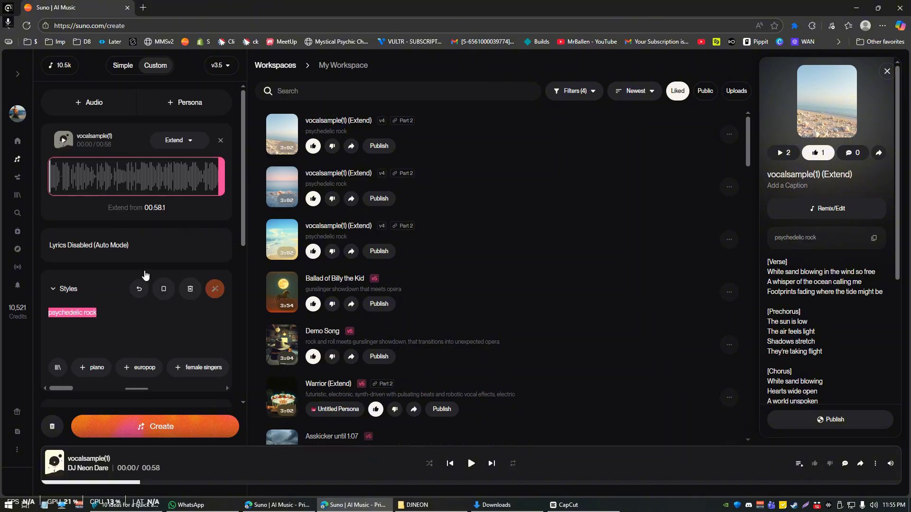
scroll(144, 270, down, 1)
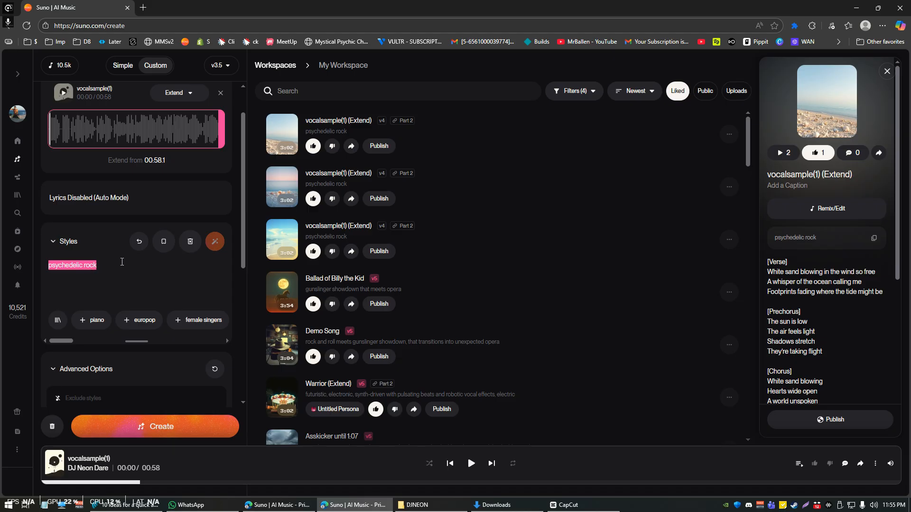
scroll(123, 261, up, 1)
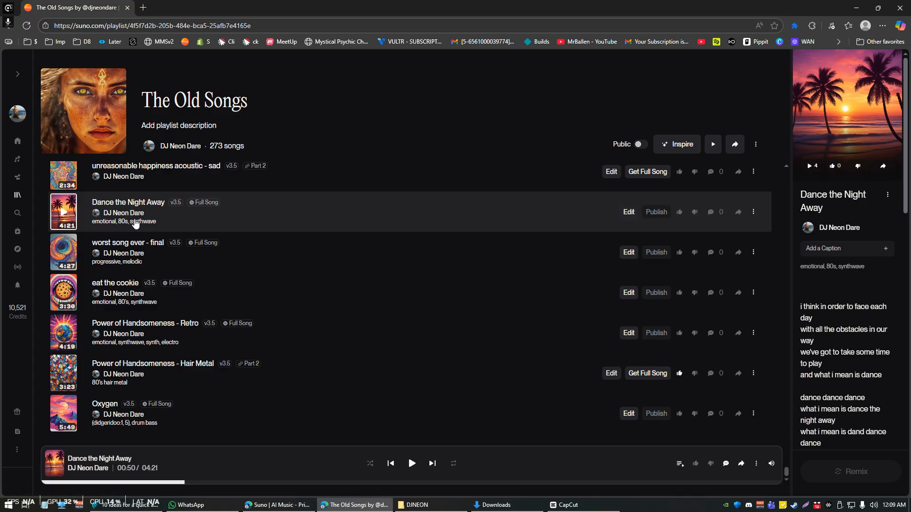
Play Dance the Night Away in The Old Songs playlist from its beginning, skip ahead once, and pause at about 1:15
scroll(172, 228, up, 1)
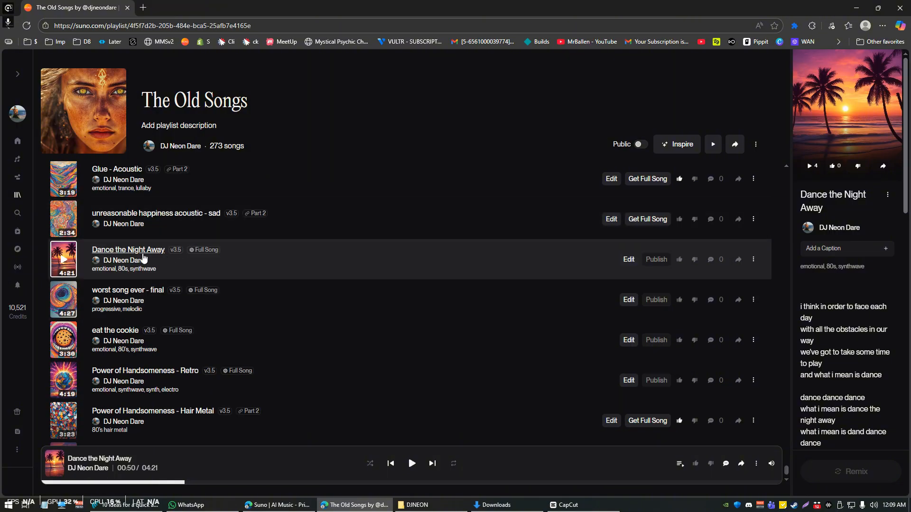
click(50, 482)
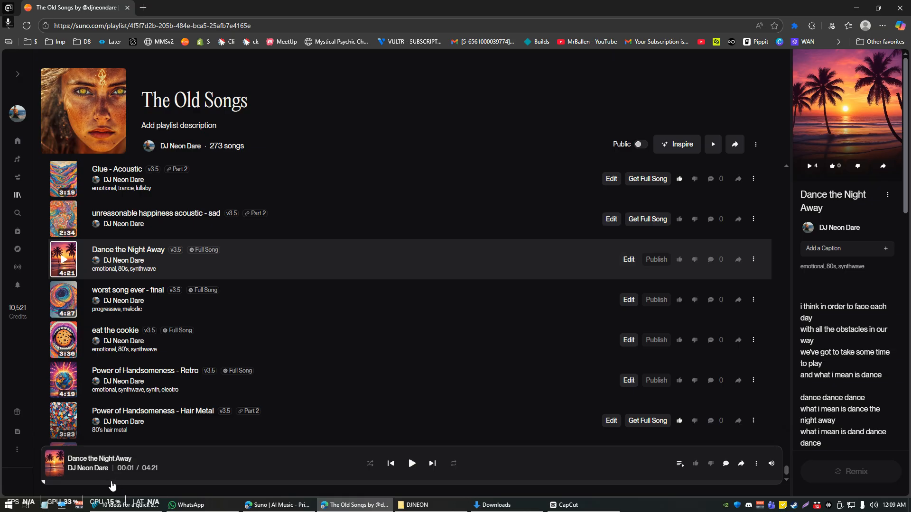
click(112, 483)
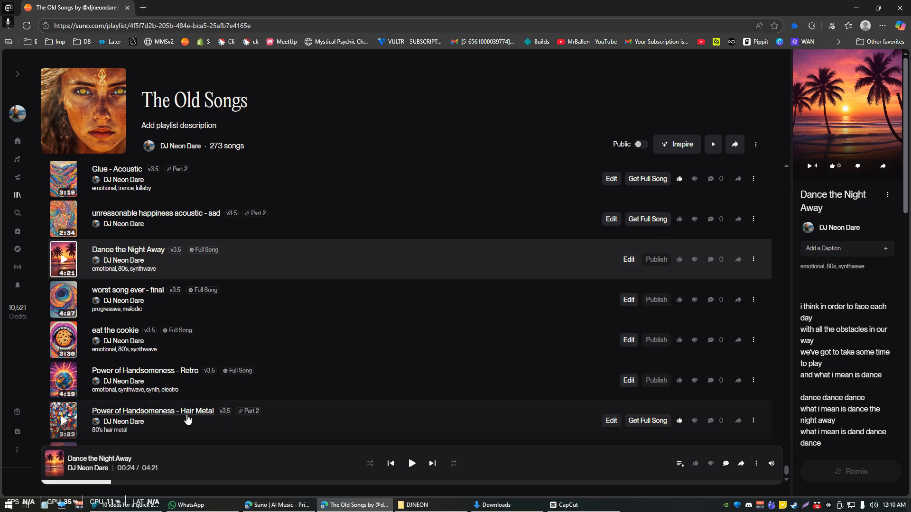
click(387, 464)
click(412, 464)
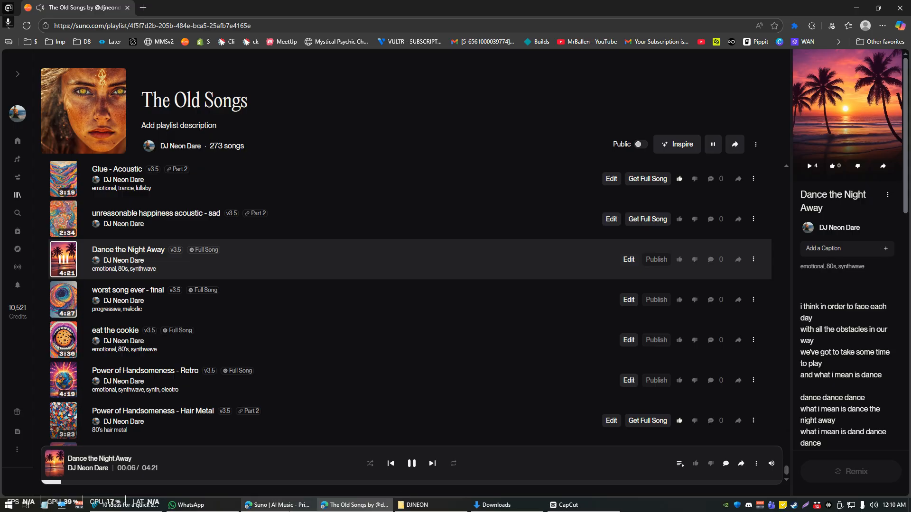
click(133, 485)
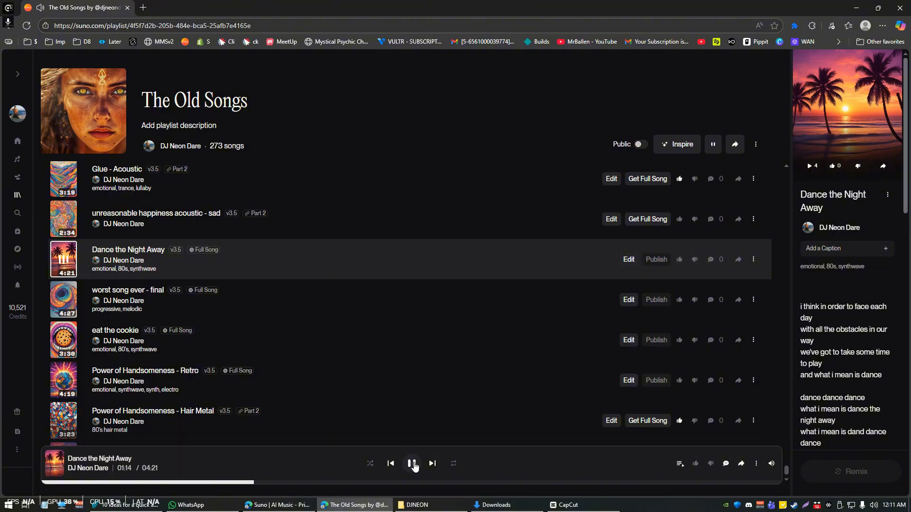
click(412, 464)
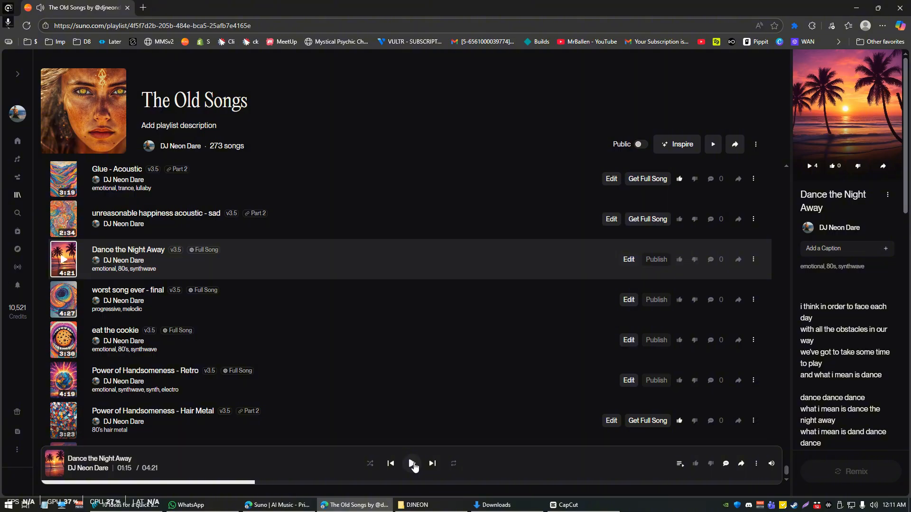